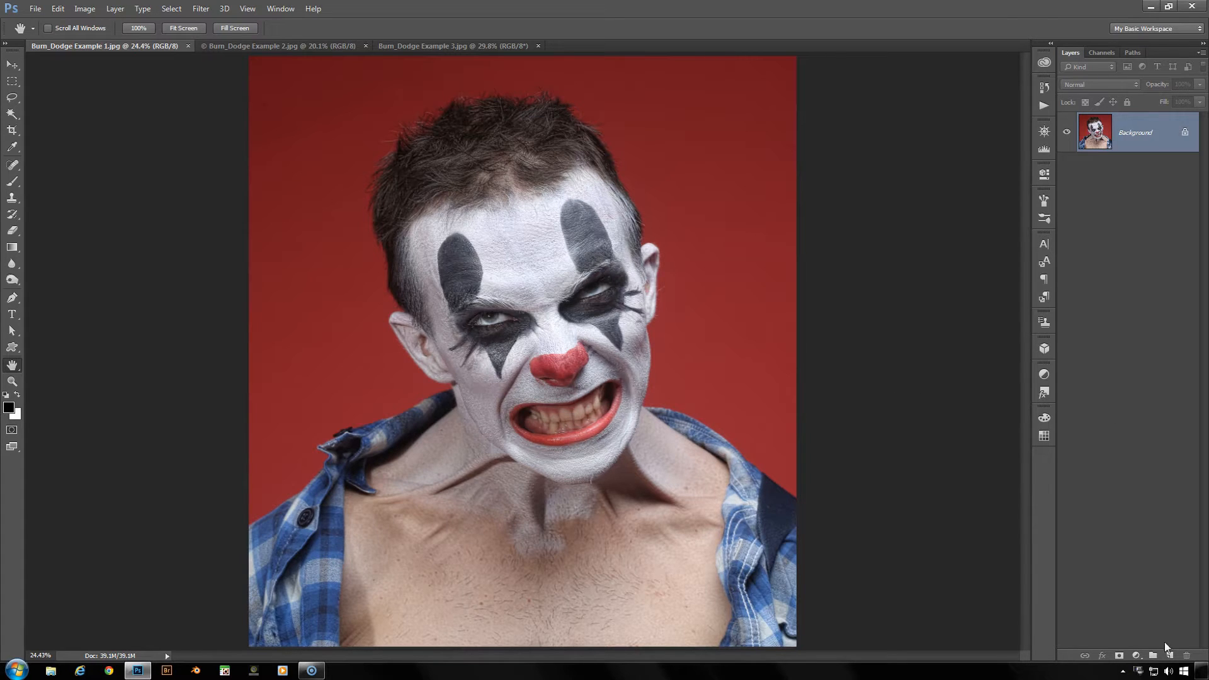
Add a new layer above the Background and set its blend mode to Overlay
click(1169, 656)
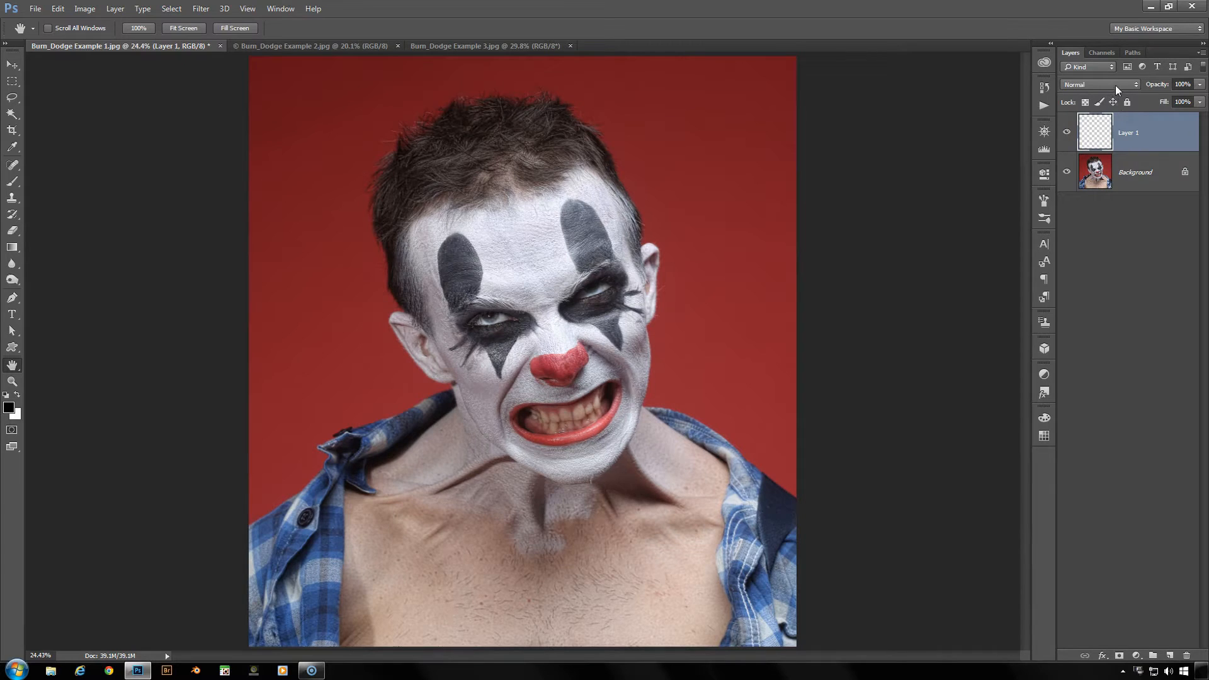
click(1132, 85)
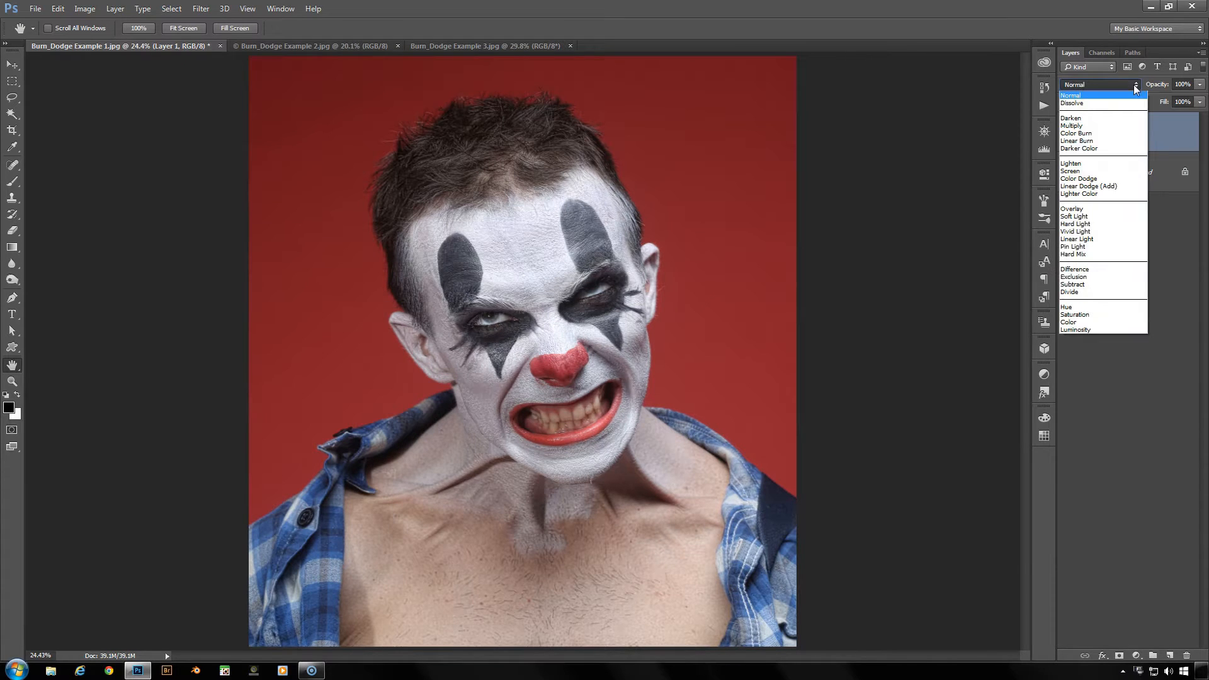
click(1099, 210)
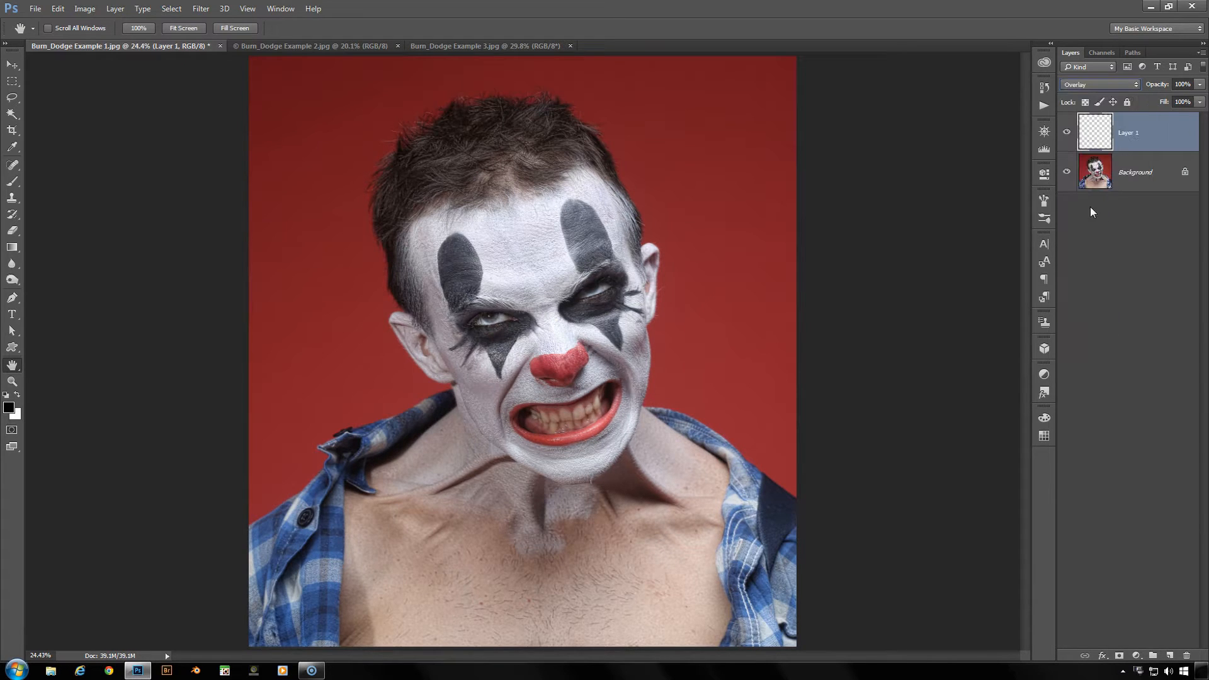
Fill the new layer with 50% Gray in Normal mode at 100% opacity
click(58, 9)
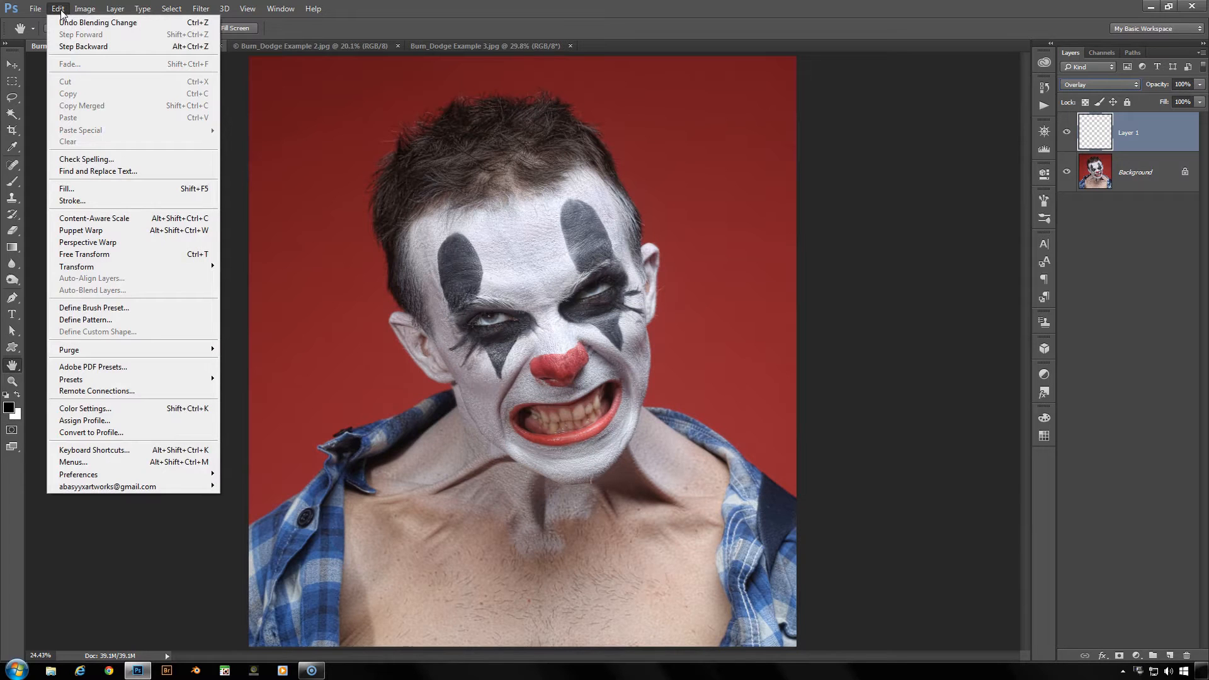
click(66, 189)
click(845, 169)
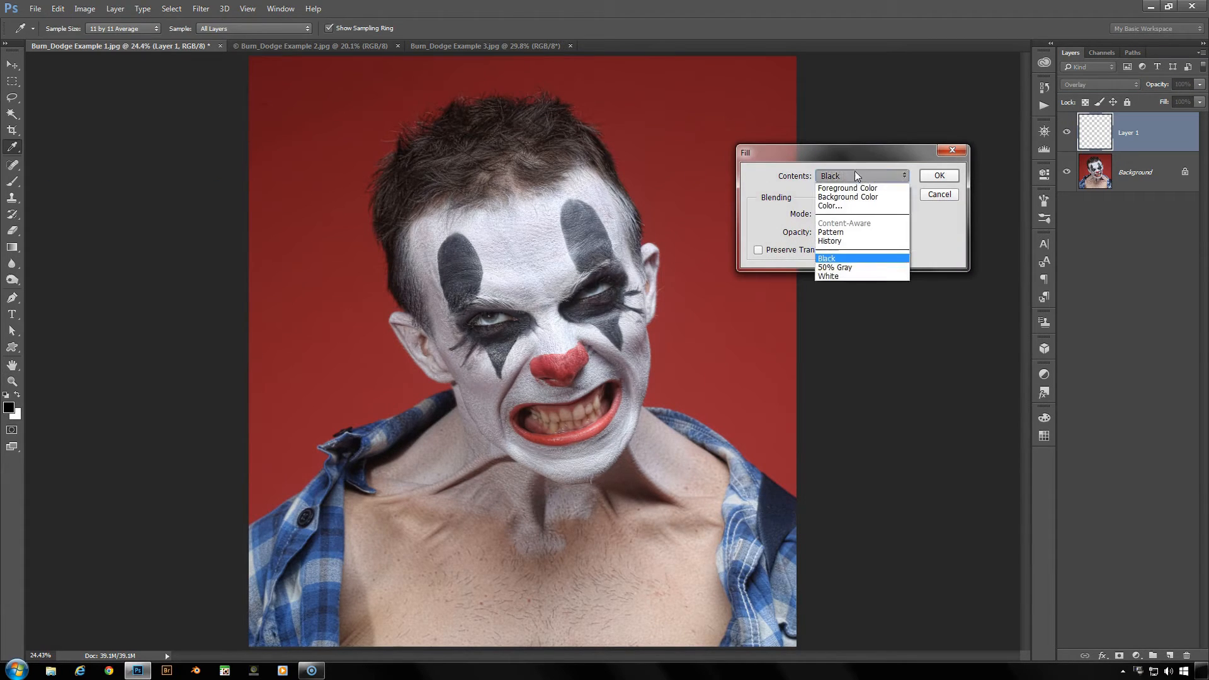
click(860, 270)
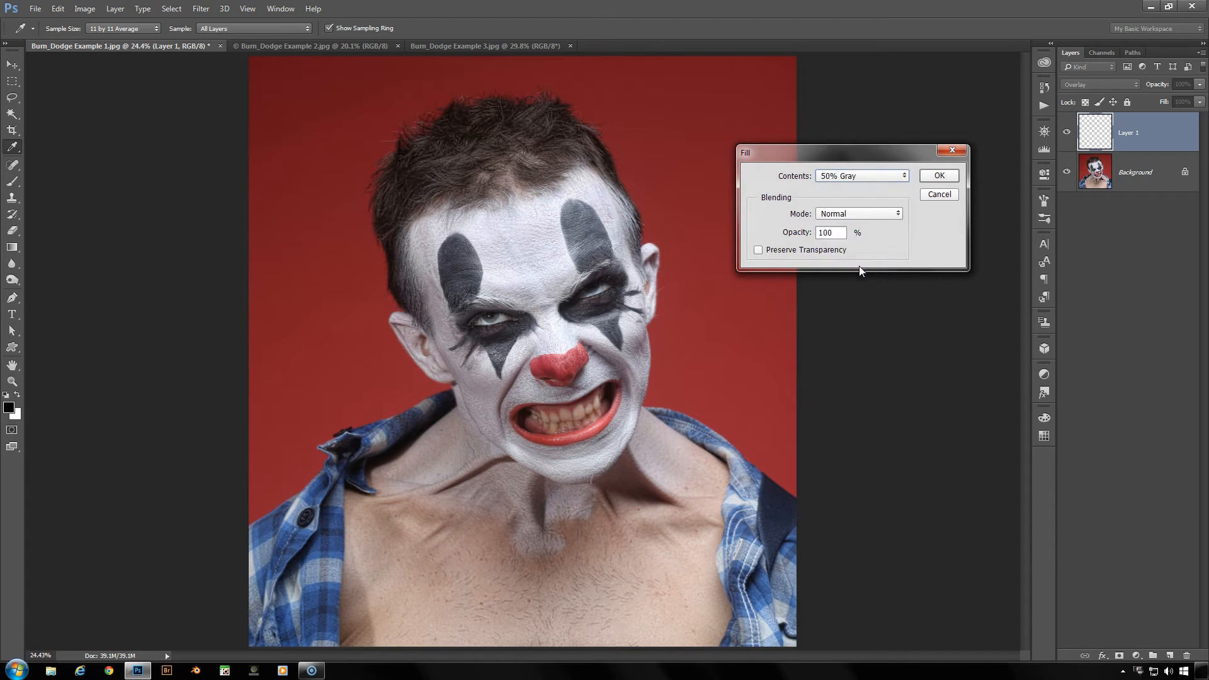
click(936, 180)
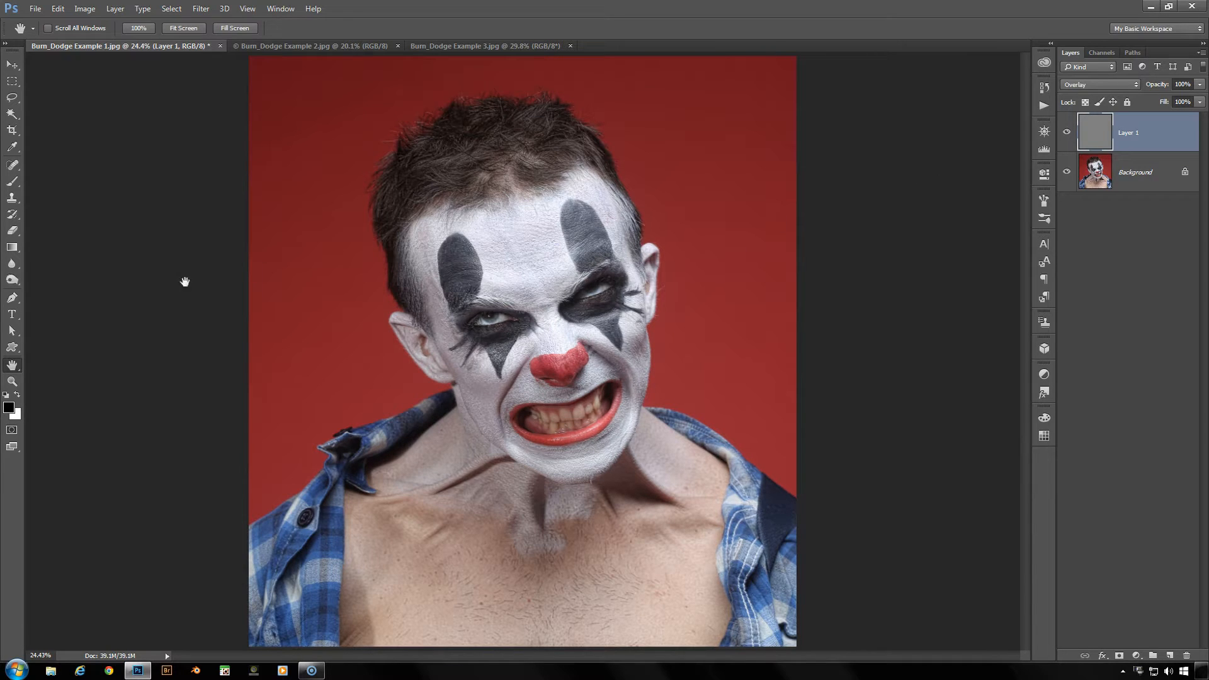
Use the Burn tool with the 300 px brush to darken the temples and the forehead along the hairline
click(12, 280)
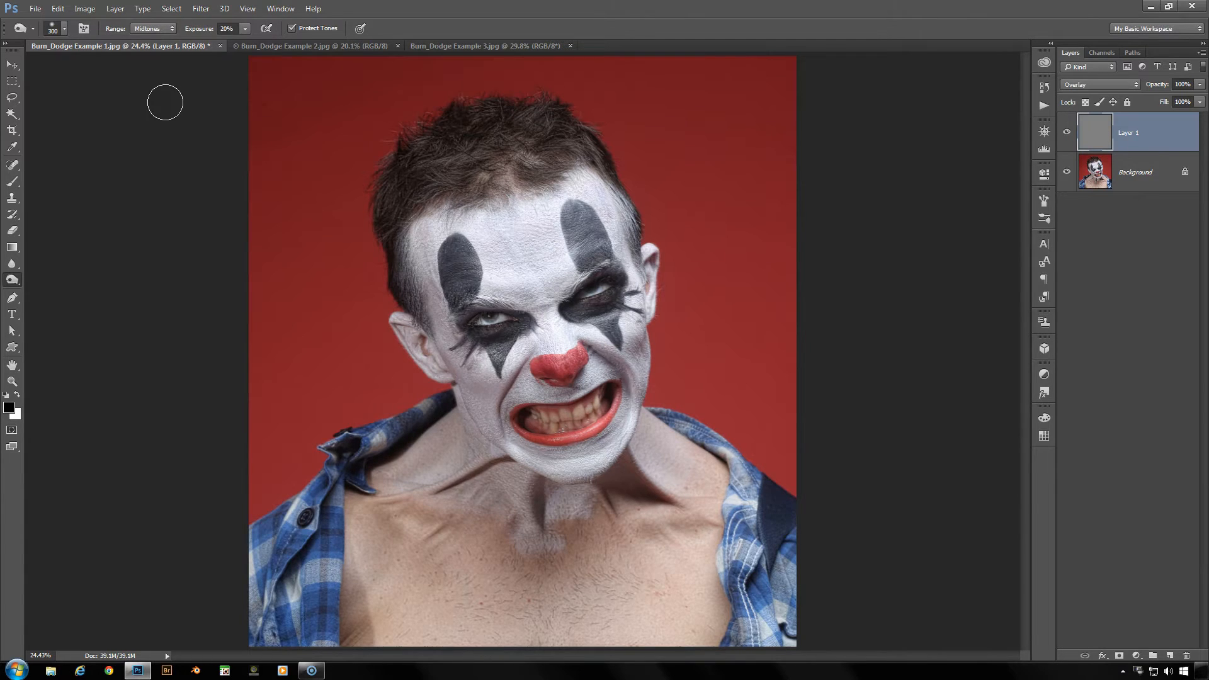
scroll(493, 243, up, 4)
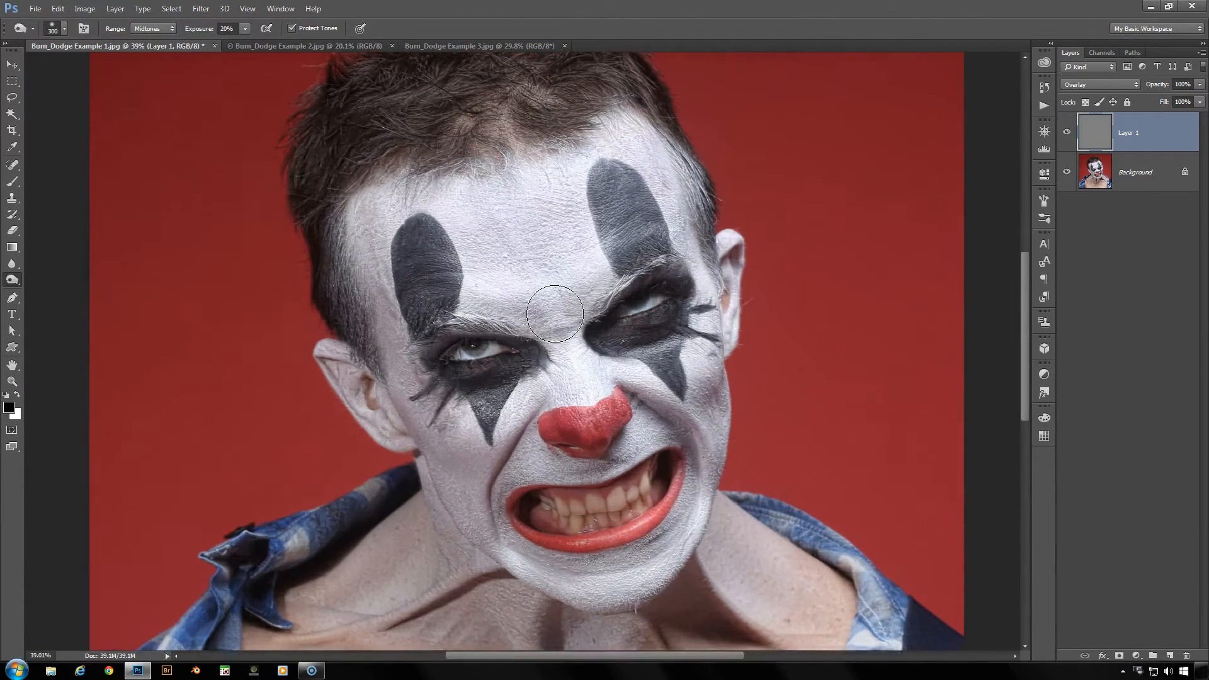
drag(554, 314, 526, 275)
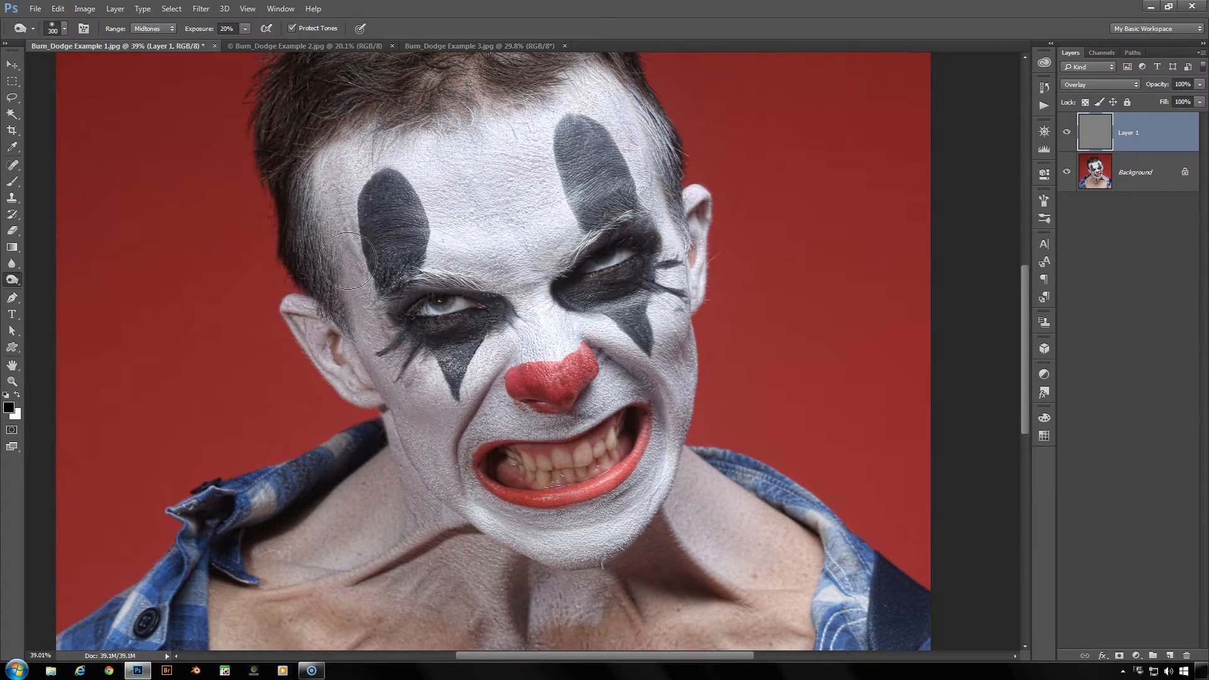
mouse_move(359, 293)
mouse_down()
mouse_move(370, 315)
mouse_move(377, 290)
mouse_up()
mouse_move(639, 172)
mouse_down()
mouse_move(618, 116)
mouse_move(657, 182)
mouse_move(648, 227)
mouse_move(616, 124)
mouse_move(654, 177)
mouse_move(659, 234)
mouse_move(652, 222)
mouse_up()
drag(430, 188, 483, 277)
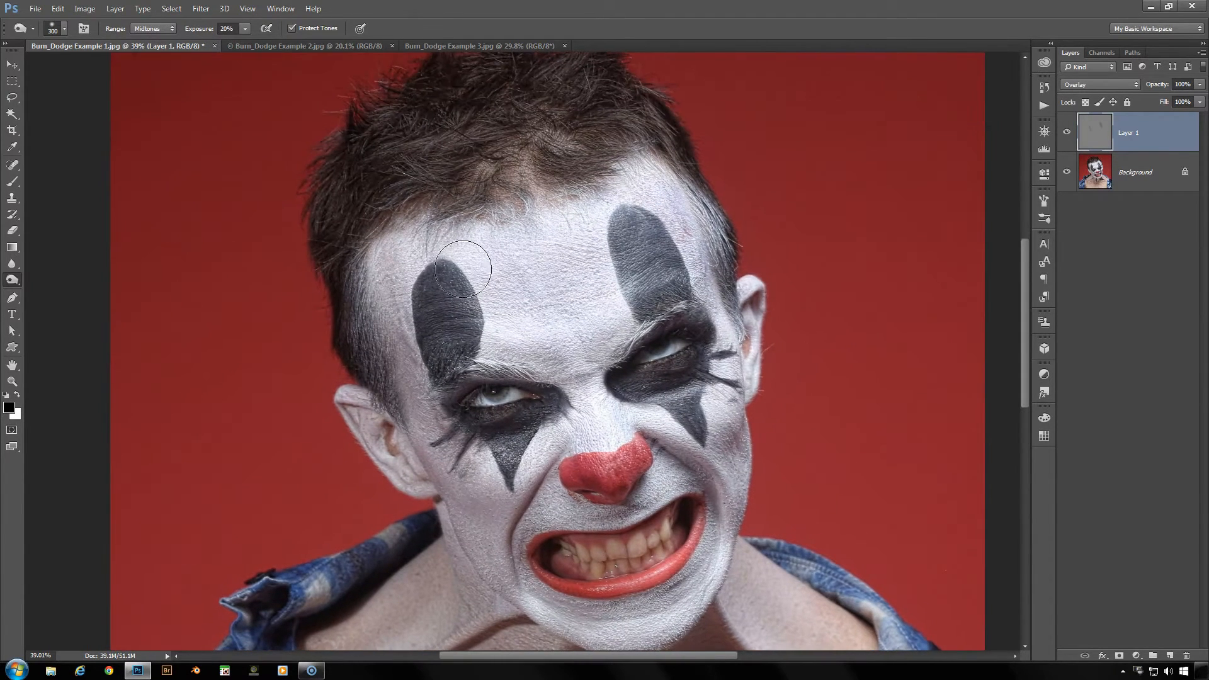
mouse_move(387, 365)
mouse_down()
mouse_move(385, 381)
mouse_move(353, 260)
mouse_move(380, 225)
mouse_move(554, 183)
mouse_move(643, 145)
mouse_move(633, 149)
mouse_up()
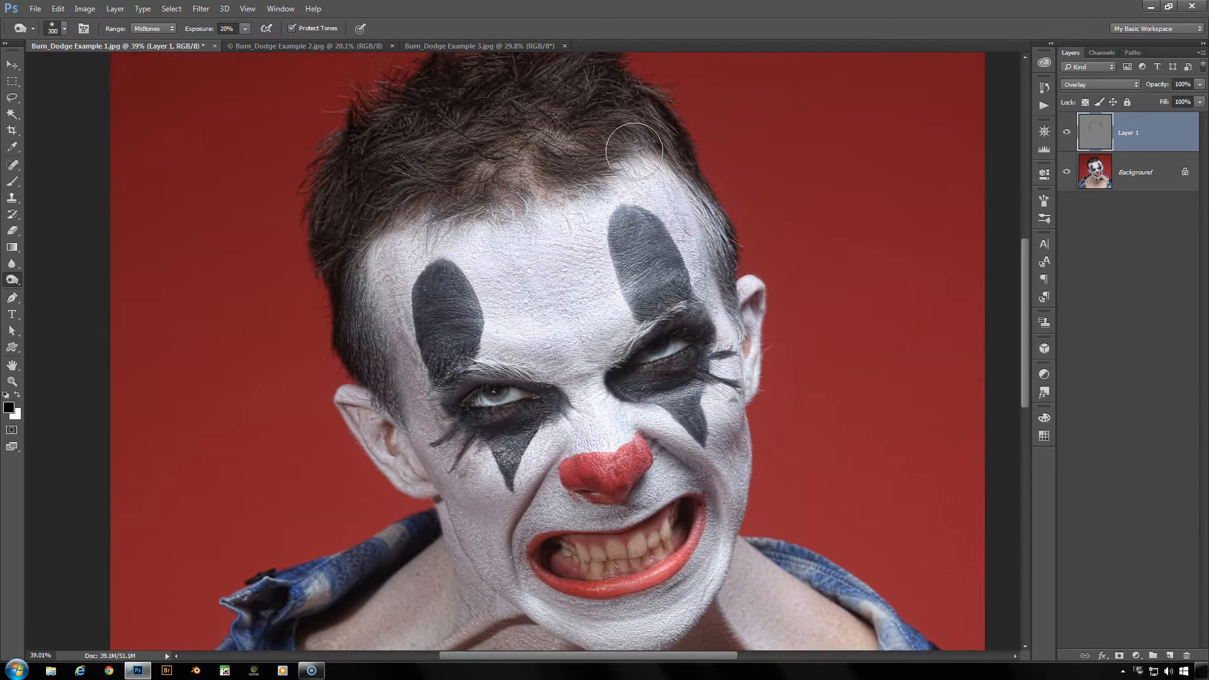
Reduce the brush to 125 px and burn the smile lines, the area under the nose and the shadow beneath the lower lip
mouse_move(575, 330)
mouse_down()
mouse_move(497, 220)
mouse_move(484, 151)
mouse_up()
key(bracketleft)
key(bracketleft)
key(bracketleft)
key(bracketleft)
key(bracketleft)
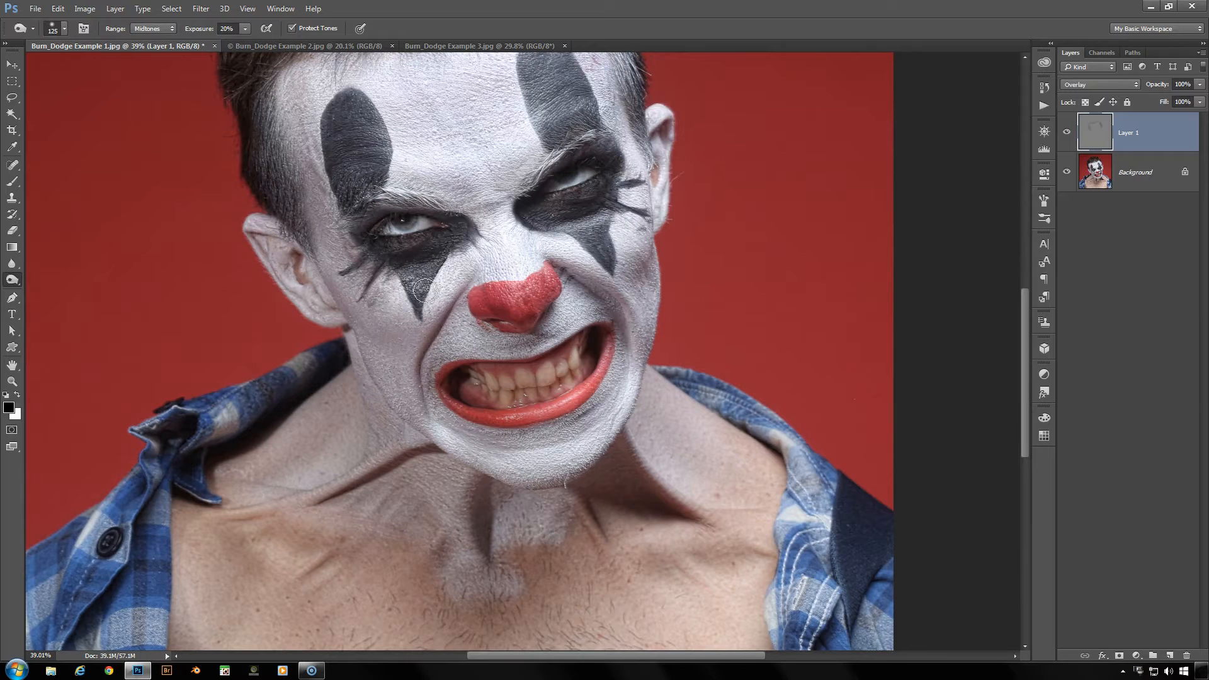
drag(462, 288, 420, 385)
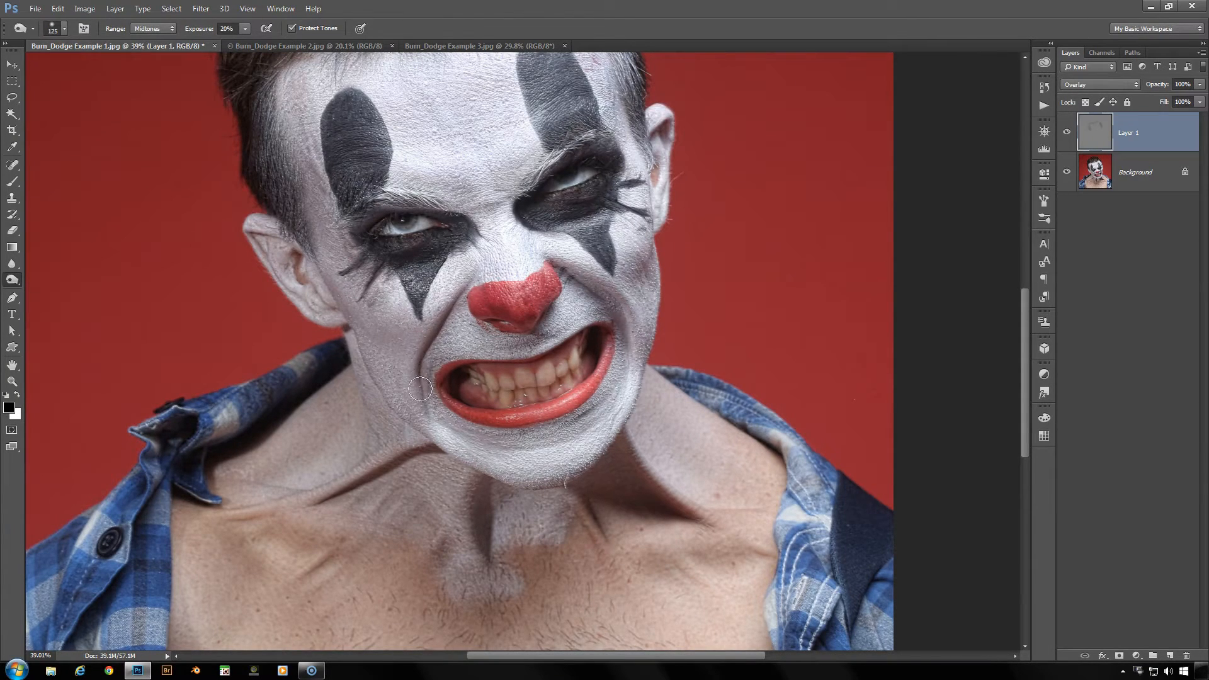
drag(444, 319, 424, 388)
mouse_move(564, 274)
mouse_down()
mouse_move(605, 306)
mouse_move(618, 344)
mouse_move(562, 272)
mouse_move(624, 345)
mouse_up()
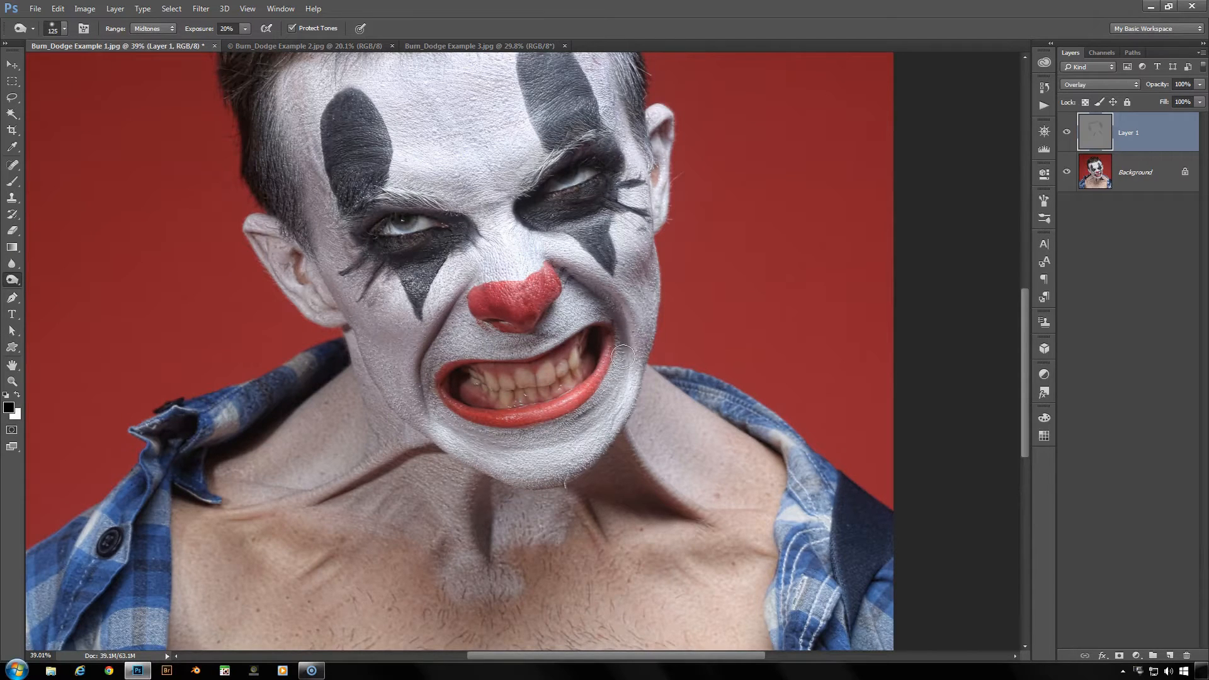
drag(423, 381, 436, 407)
mouse_move(488, 324)
mouse_down()
mouse_move(521, 324)
mouse_move(552, 300)
mouse_move(509, 325)
mouse_move(479, 311)
mouse_move(501, 322)
mouse_move(549, 300)
mouse_move(492, 322)
mouse_move(480, 314)
mouse_move(533, 321)
mouse_move(480, 346)
mouse_move(566, 324)
mouse_up()
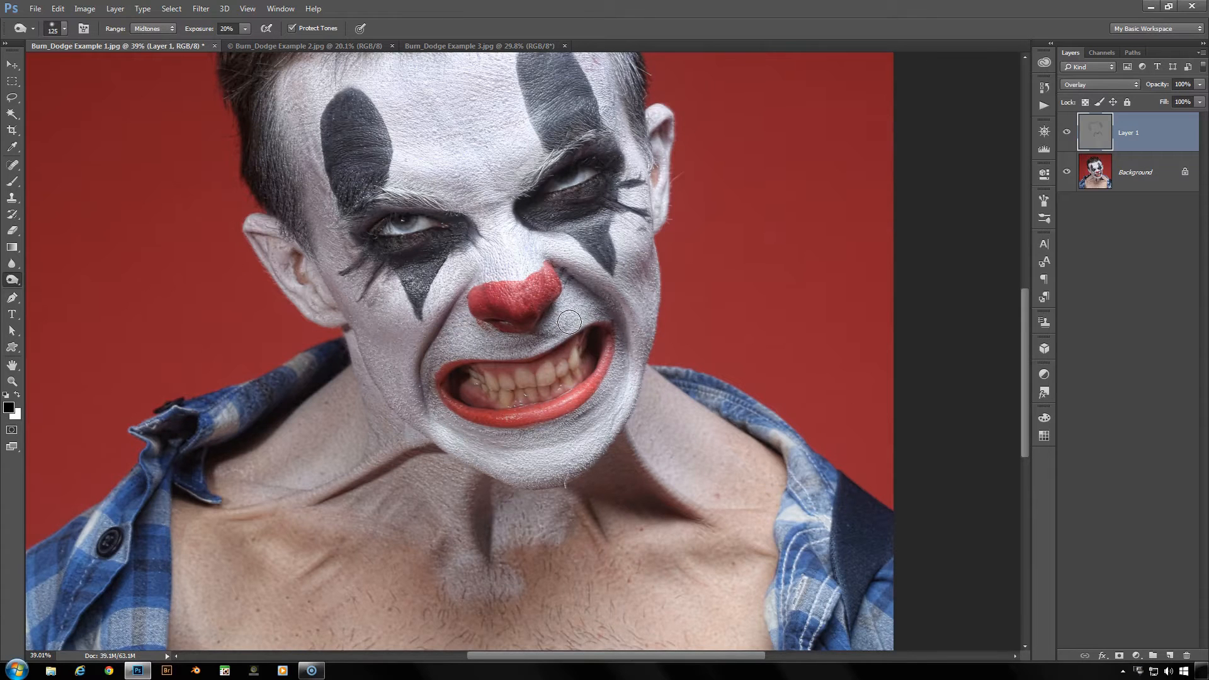
mouse_move(481, 428)
mouse_down()
mouse_move(562, 430)
mouse_move(595, 410)
mouse_move(609, 376)
mouse_up()
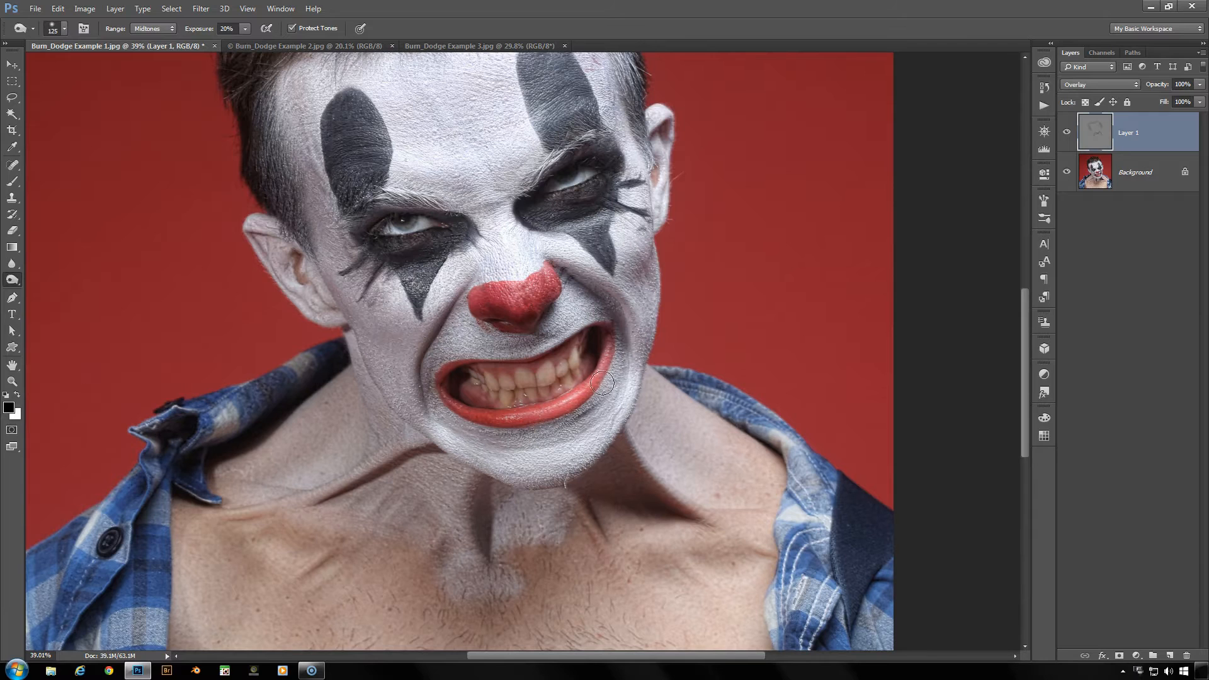
Burn the black makeup around both eyes and the two dark patches on the forehead
mouse_move(435, 242)
mouse_down()
mouse_move(455, 226)
mouse_move(439, 245)
mouse_move(366, 257)
mouse_move(409, 257)
mouse_move(458, 231)
mouse_move(411, 270)
mouse_move(412, 290)
mouse_move(459, 230)
mouse_move(376, 218)
mouse_move(359, 228)
mouse_move(423, 206)
mouse_move(375, 239)
mouse_up()
mouse_move(556, 218)
mouse_down()
mouse_move(526, 204)
mouse_move(593, 194)
mouse_move(582, 202)
mouse_move(537, 212)
mouse_move(606, 187)
mouse_move(560, 222)
mouse_move(598, 223)
mouse_move(550, 247)
mouse_move(550, 269)
mouse_move(511, 246)
mouse_up()
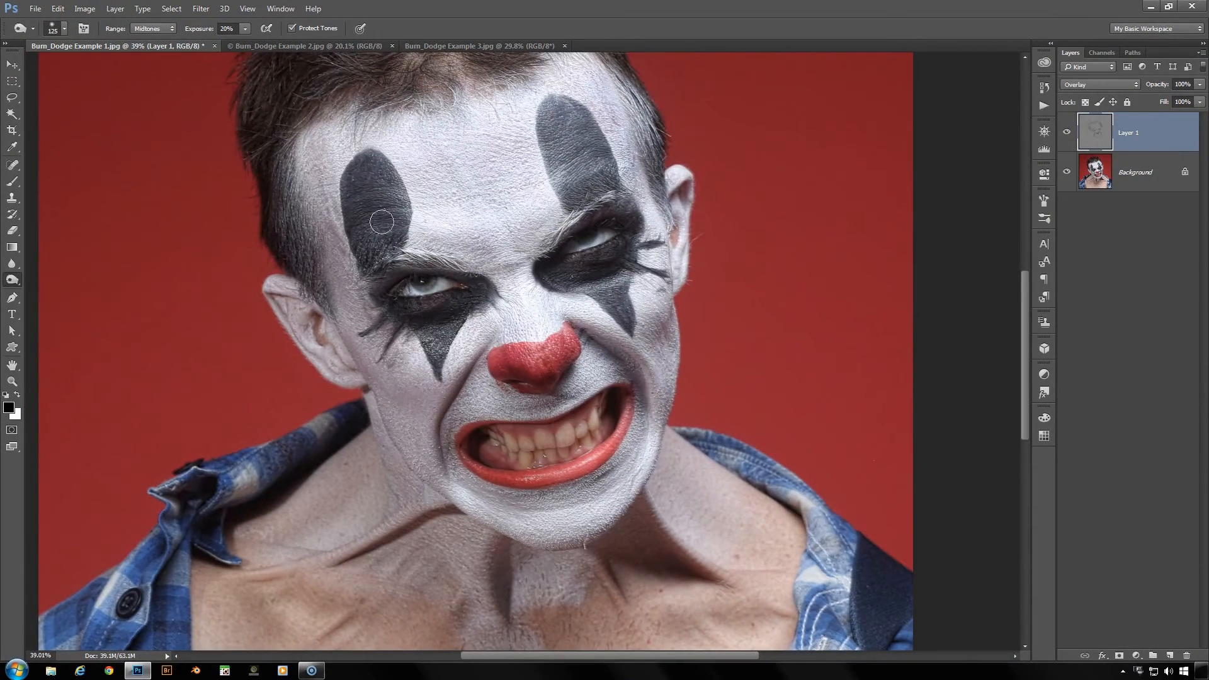
mouse_move(381, 222)
mouse_down()
mouse_move(355, 170)
mouse_move(363, 159)
mouse_move(353, 231)
mouse_move(363, 248)
mouse_move(352, 207)
mouse_move(365, 167)
mouse_move(355, 214)
mouse_move(369, 249)
mouse_move(357, 205)
mouse_move(365, 165)
mouse_move(377, 259)
mouse_up()
mouse_move(597, 137)
mouse_down()
mouse_move(562, 109)
mouse_move(601, 181)
mouse_move(557, 108)
mouse_move(592, 158)
mouse_move(596, 187)
mouse_move(559, 109)
mouse_move(581, 127)
mouse_move(617, 293)
mouse_up()
Burn the shaded cheek and jaw contours on both sides of the face down toward the chin
mouse_move(661, 343)
mouse_down()
mouse_move(569, 297)
mouse_move(622, 316)
mouse_move(620, 280)
mouse_move(600, 404)
mouse_up()
mouse_move(331, 352)
mouse_down()
mouse_move(375, 405)
mouse_move(378, 462)
mouse_up()
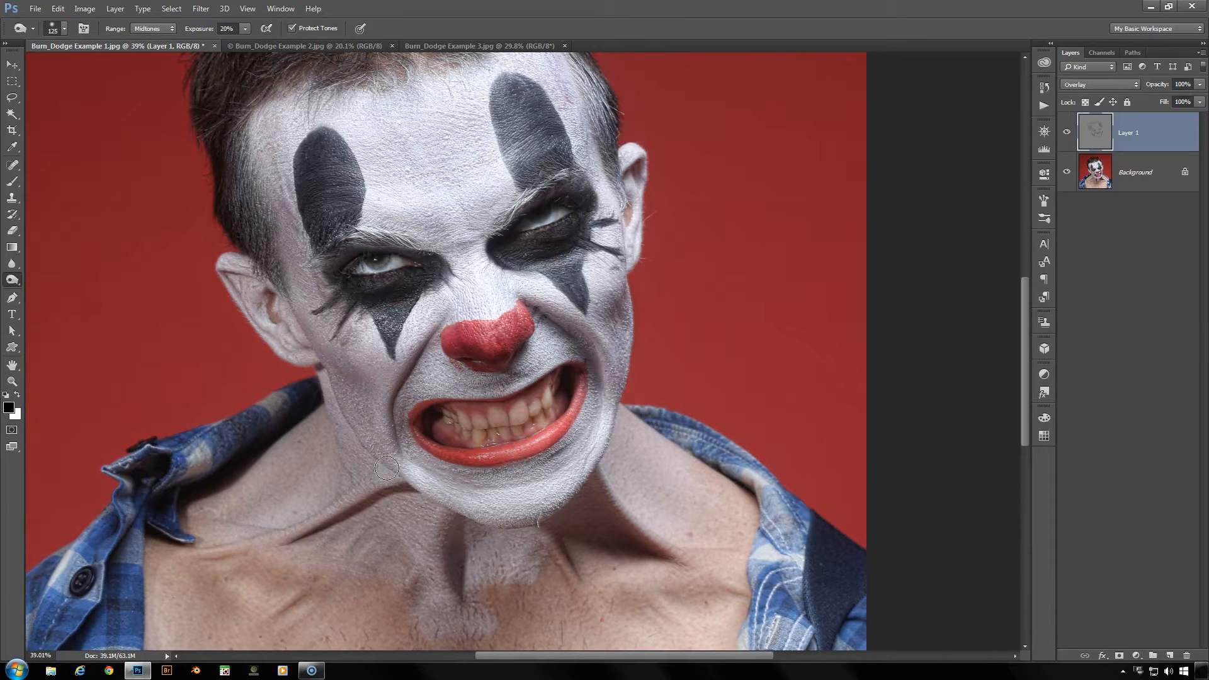
mouse_move(323, 360)
mouse_down()
mouse_move(377, 411)
mouse_move(338, 372)
mouse_move(376, 412)
mouse_move(347, 386)
mouse_move(392, 452)
mouse_up()
mouse_move(618, 354)
mouse_down()
mouse_move(615, 321)
mouse_move(622, 357)
mouse_move(595, 419)
mouse_move(513, 493)
mouse_move(488, 487)
mouse_move(528, 462)
mouse_move(501, 483)
mouse_up()
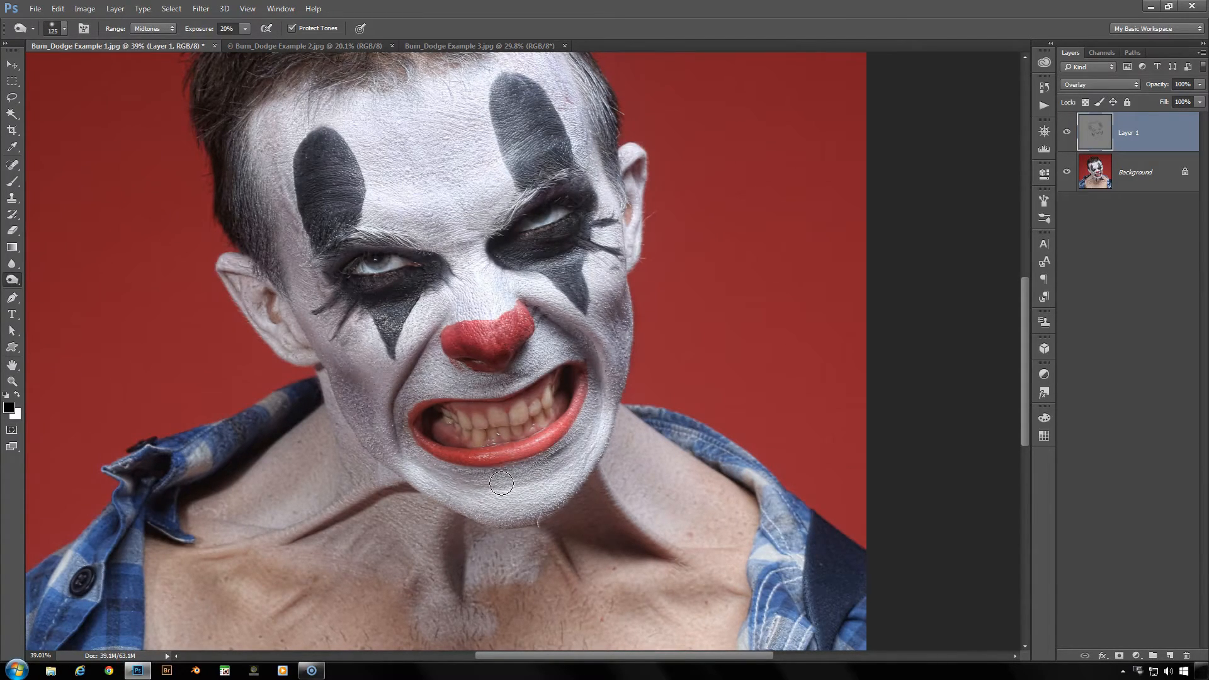
Reduce the brush to 40 px and burn along the edges of the red lips
scroll(579, 444, up, 5)
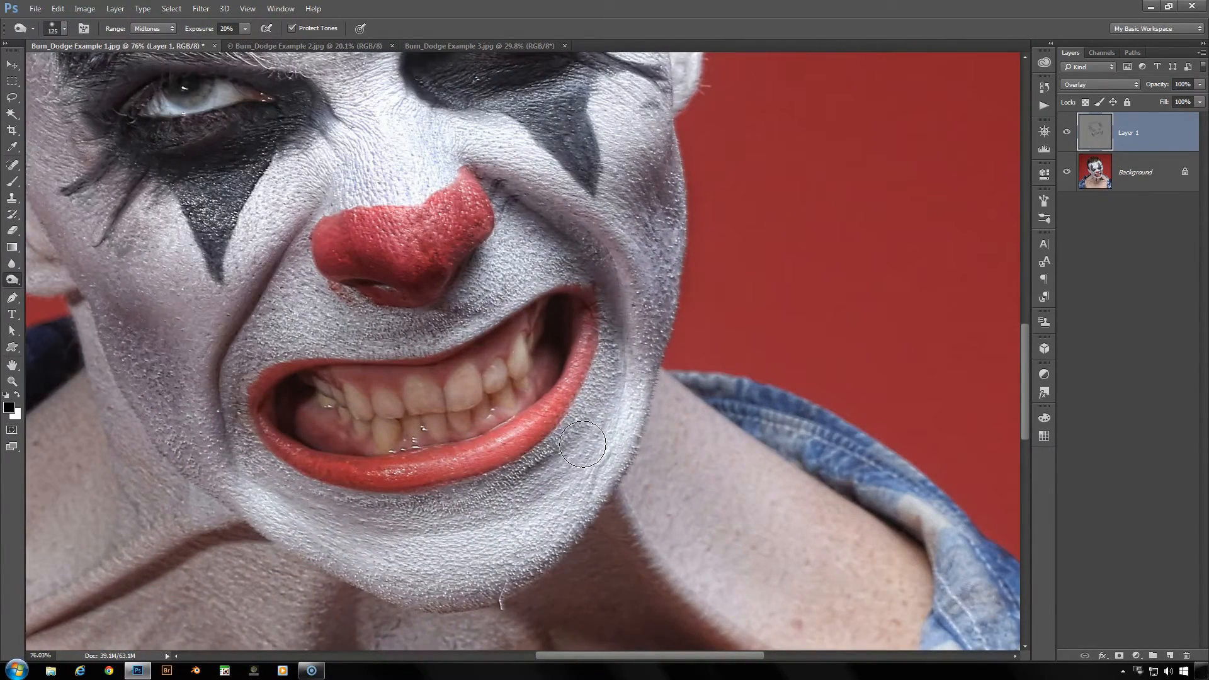
key(bracketleft)
key(bracketleft)
key(bracketleft)
key(bracketleft)
key(bracketleft)
key(bracketleft)
mouse_move(263, 432)
mouse_down()
mouse_move(335, 480)
mouse_move(309, 474)
mouse_move(394, 485)
mouse_move(494, 464)
mouse_move(517, 452)
mouse_move(461, 472)
mouse_move(530, 436)
mouse_up()
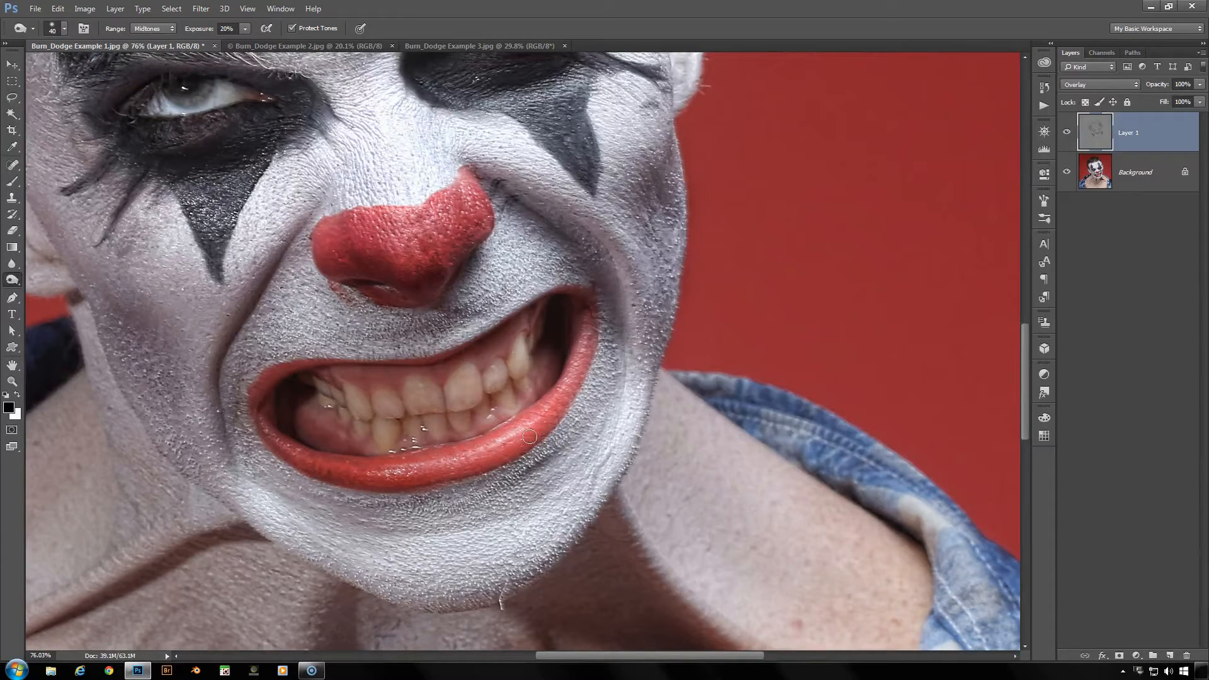
mouse_move(450, 476)
mouse_down()
mouse_move(504, 460)
mouse_move(576, 397)
mouse_move(539, 435)
mouse_move(570, 394)
mouse_move(556, 416)
mouse_move(589, 324)
mouse_move(551, 391)
mouse_up()
mouse_move(268, 420)
mouse_down()
mouse_move(277, 394)
mouse_move(261, 403)
mouse_move(289, 370)
mouse_move(264, 395)
mouse_move(326, 365)
mouse_move(314, 370)
mouse_move(441, 363)
mouse_move(569, 293)
mouse_move(556, 287)
mouse_move(481, 335)
mouse_move(308, 322)
mouse_move(589, 328)
mouse_up()
Toggle the gray layer's visibility off and on to compare the portrait with and without the burning
scroll(589, 327, down, 5)
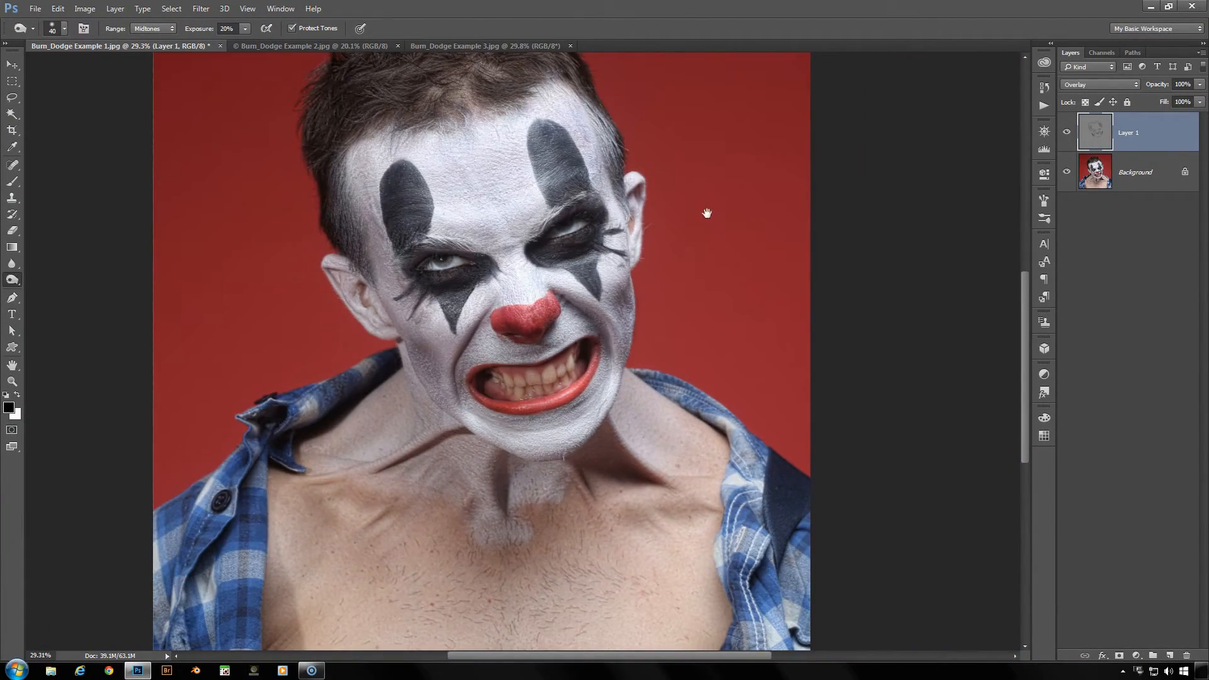
drag(706, 213, 701, 245)
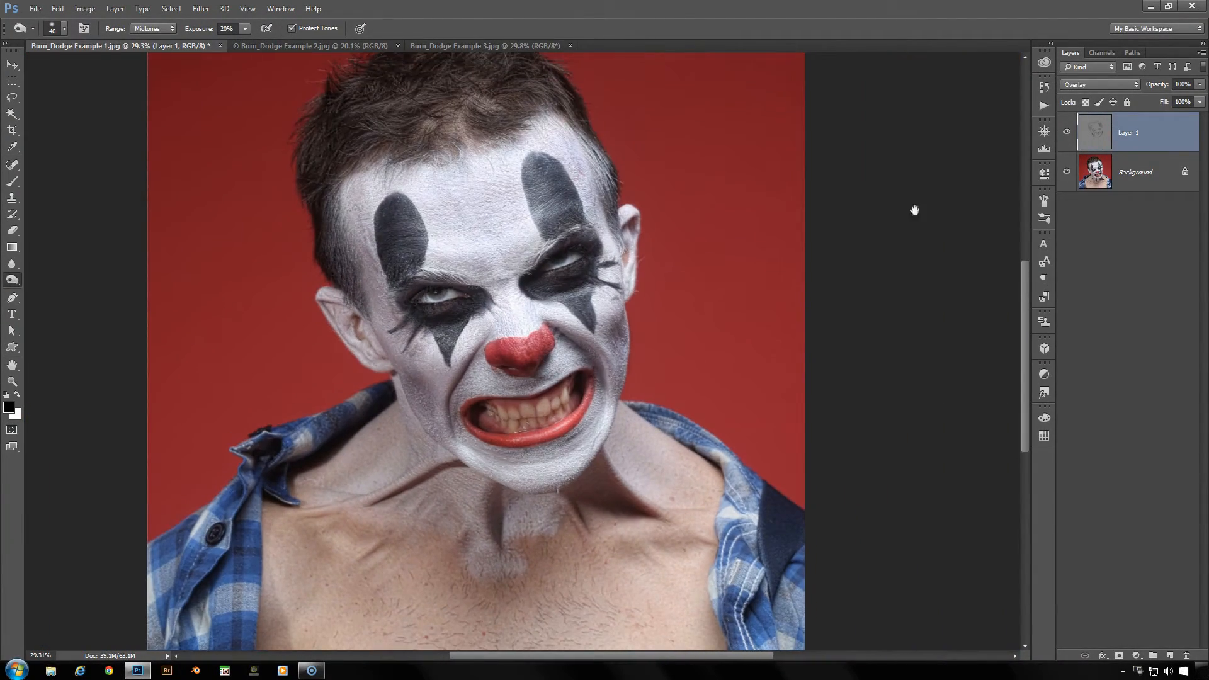
click(1065, 133)
click(1066, 134)
Burn the neck crease below the jaw and the collarbone with a 70 px brush, then undo the last stroke
scroll(521, 552, up, 3)
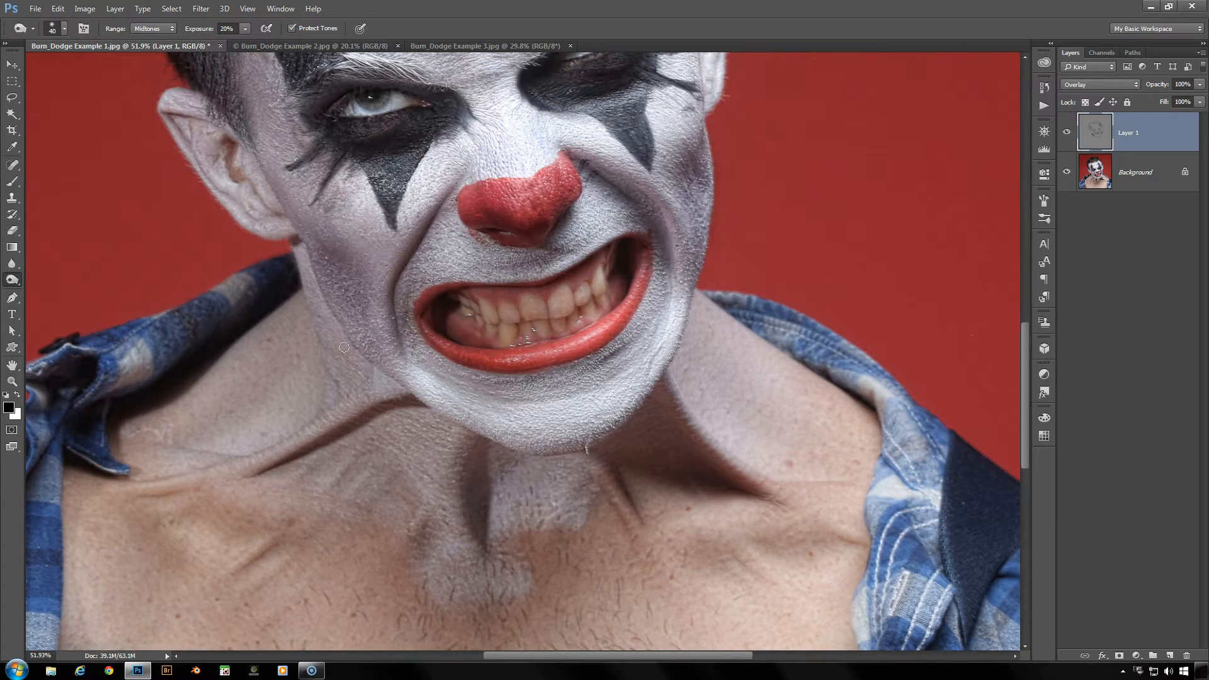
key(bracketright)
key(bracketright)
mouse_move(411, 398)
mouse_down()
mouse_move(273, 466)
mouse_move(412, 404)
mouse_move(288, 449)
mouse_move(359, 400)
mouse_move(389, 391)
mouse_move(262, 464)
mouse_move(137, 499)
mouse_move(176, 495)
mouse_move(139, 498)
mouse_move(147, 486)
mouse_move(125, 479)
mouse_move(226, 460)
mouse_move(287, 433)
mouse_move(236, 455)
mouse_move(252, 455)
mouse_move(337, 420)
mouse_up()
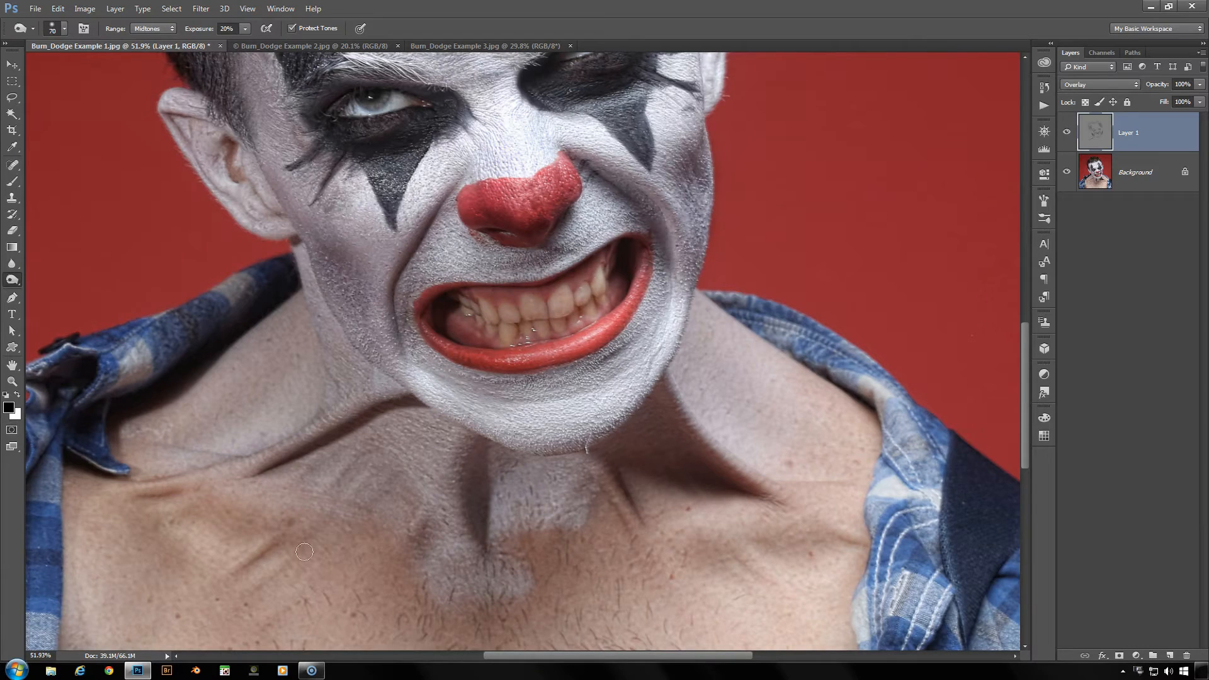
mouse_move(259, 539)
mouse_down()
mouse_move(237, 574)
mouse_move(264, 569)
mouse_up()
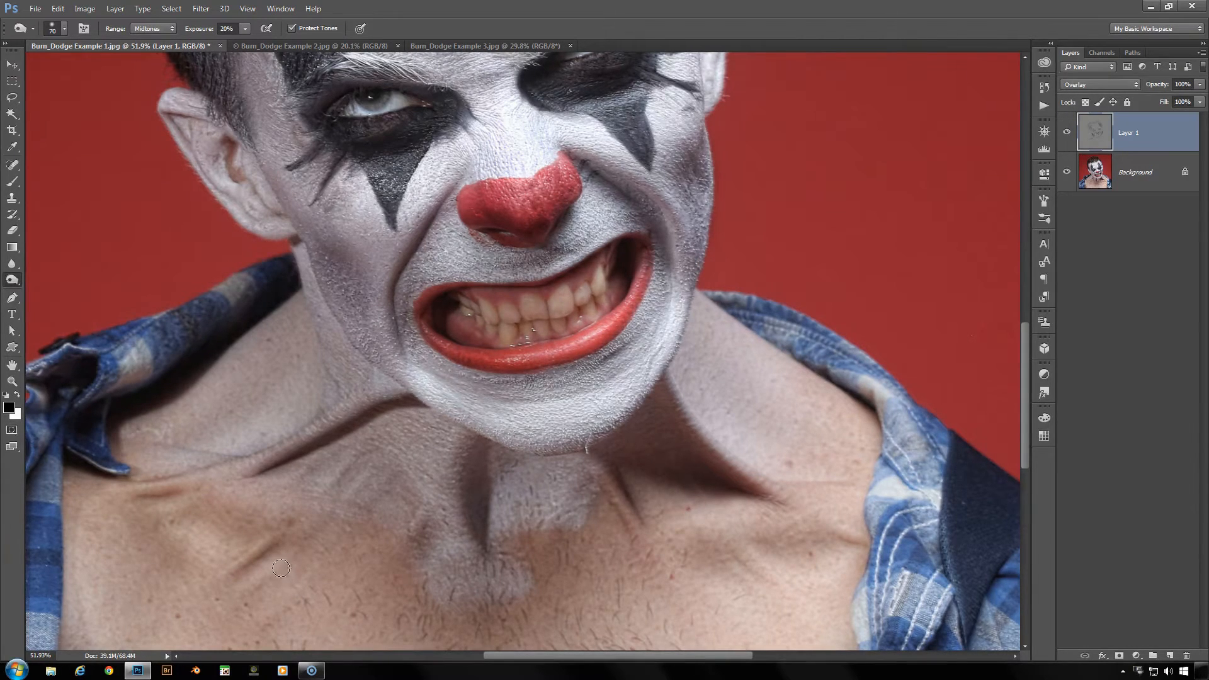
key(ctrl+z)
Enlarge the brush to 125 px and burn the shadowed hollow of the throat and its lower edge
key(bracketleft)
key(bracketleft)
key(bracketright)
key(bracketright)
key(bracketright)
key(bracketright)
key(bracketright)
key(bracketright)
mouse_move(477, 448)
mouse_down()
mouse_move(488, 538)
mouse_move(477, 448)
mouse_move(486, 539)
mouse_move(506, 581)
mouse_move(470, 459)
mouse_up()
mouse_move(424, 533)
mouse_down()
mouse_move(418, 555)
mouse_move(419, 530)
mouse_move(428, 548)
mouse_up()
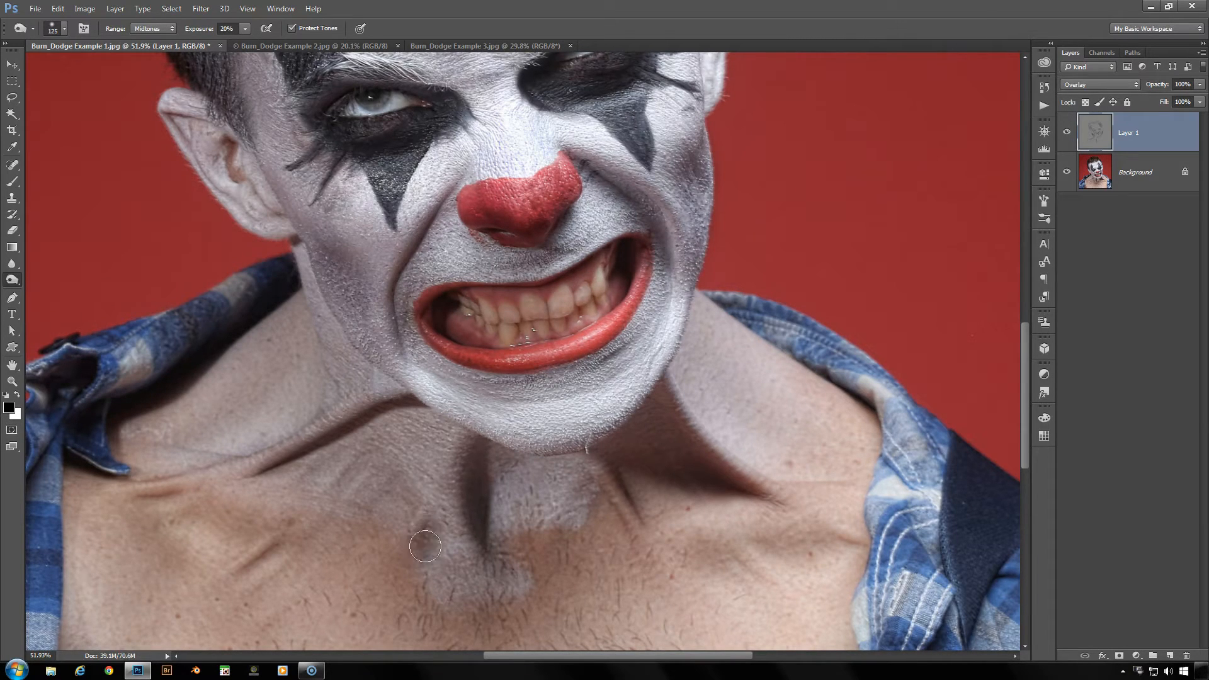
Burn the neck tendon beside the throat and the deep shadow under the chin, adjusting the brush size for each
key(bracketleft)
key(bracketleft)
mouse_move(614, 473)
mouse_down()
mouse_move(598, 453)
mouse_move(633, 508)
mouse_move(586, 471)
mouse_move(632, 544)
mouse_up()
key(bracketright)
key(bracketright)
key(bracketright)
mouse_move(651, 453)
mouse_down()
mouse_move(664, 406)
mouse_move(733, 482)
mouse_move(665, 403)
mouse_move(764, 491)
mouse_move(666, 398)
mouse_move(731, 477)
mouse_move(690, 442)
mouse_up()
key(bracketleft)
key(bracketleft)
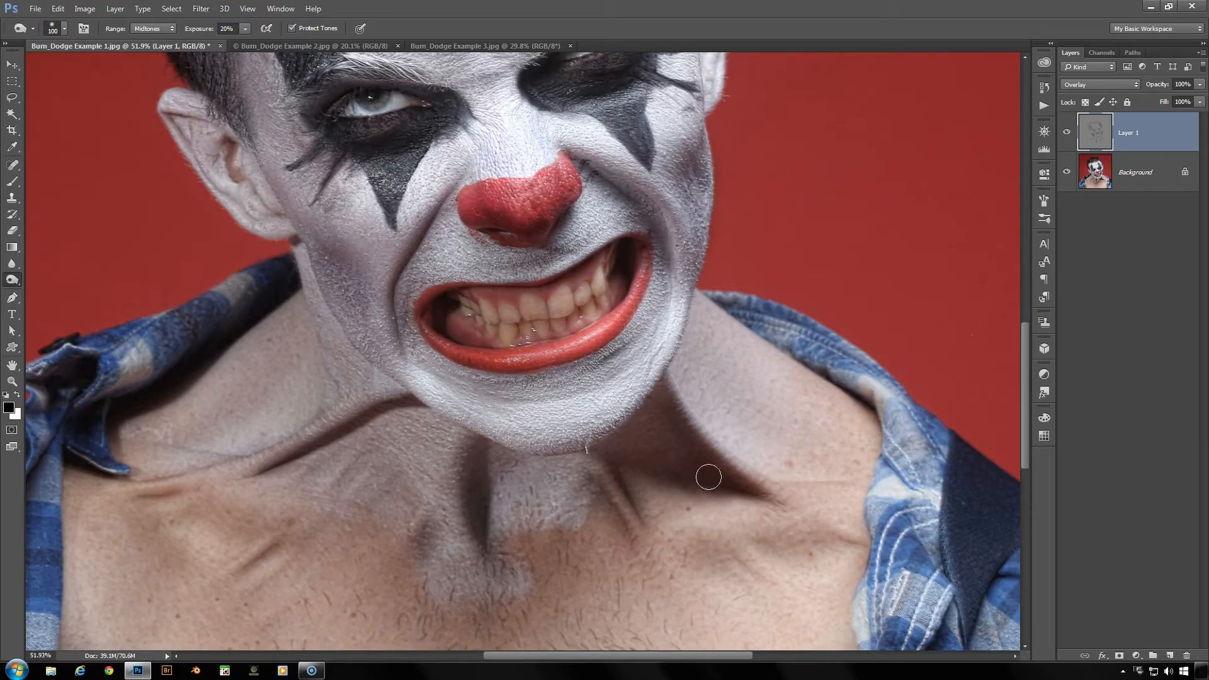
Reduce the brush to 50 px and burn the chest creases below the collarbone near the shirt collar
drag(793, 595, 679, 513)
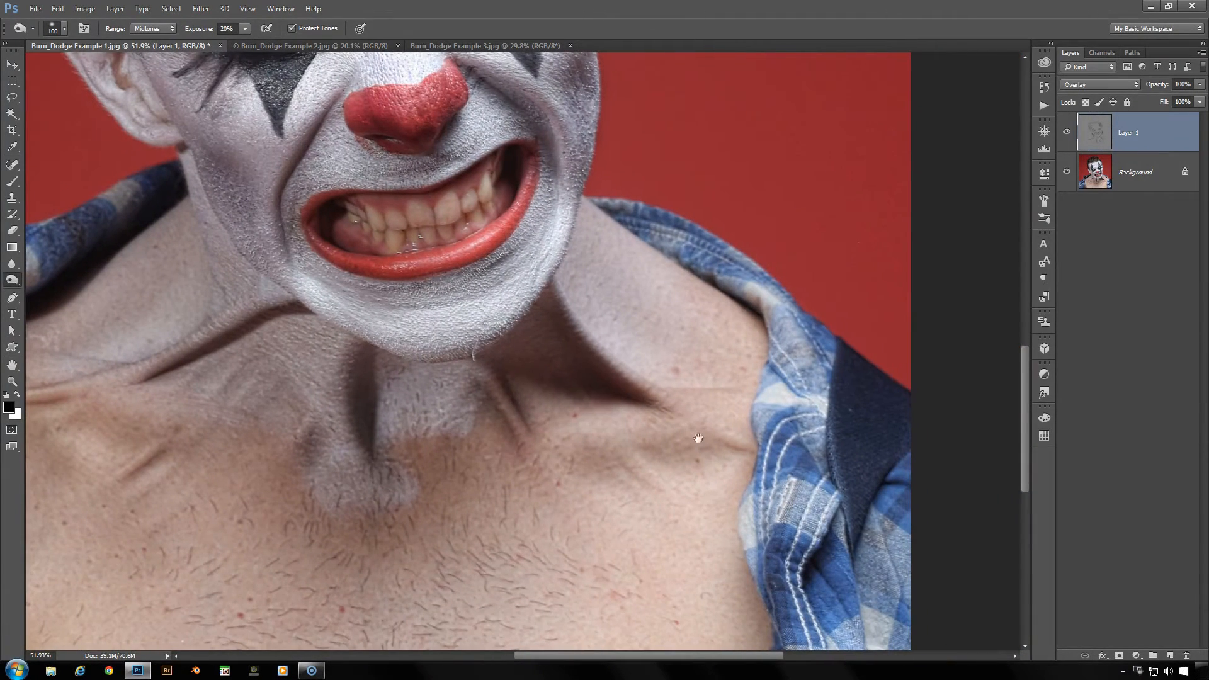
scroll(717, 463, up, 3)
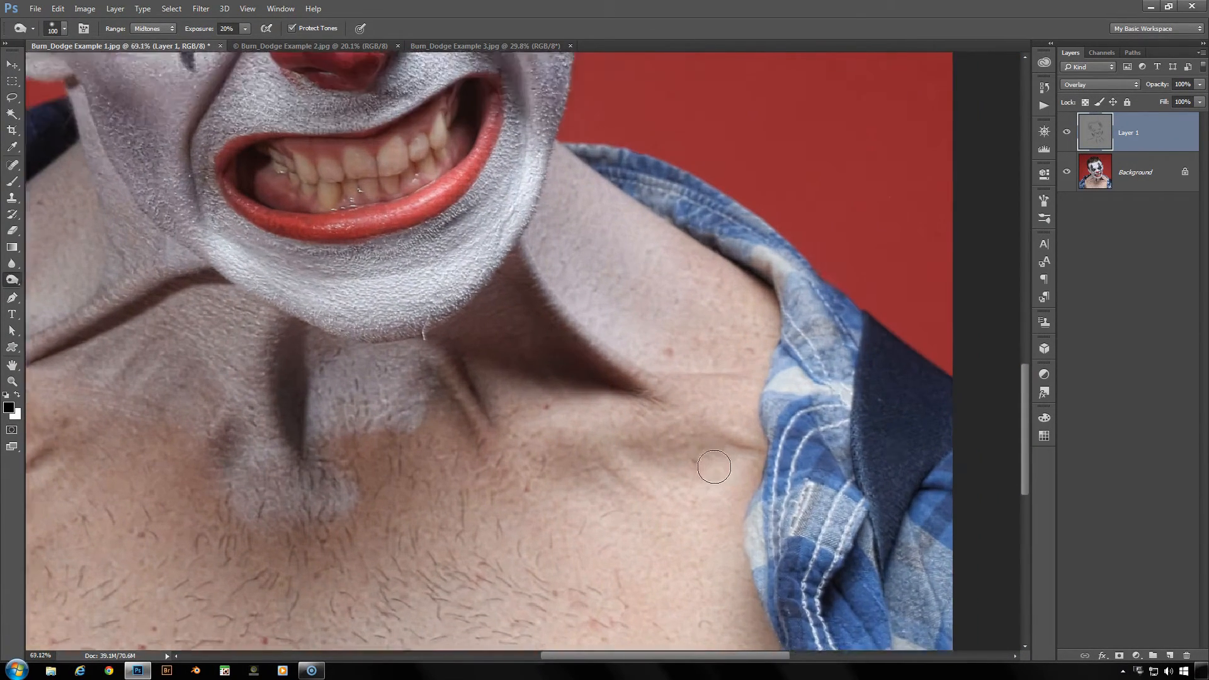
scroll(718, 464, down, 2)
scroll(724, 466, up, 1)
key(bracketleft)
key(bracketleft)
key(bracketleft)
key(bracketleft)
key(bracketleft)
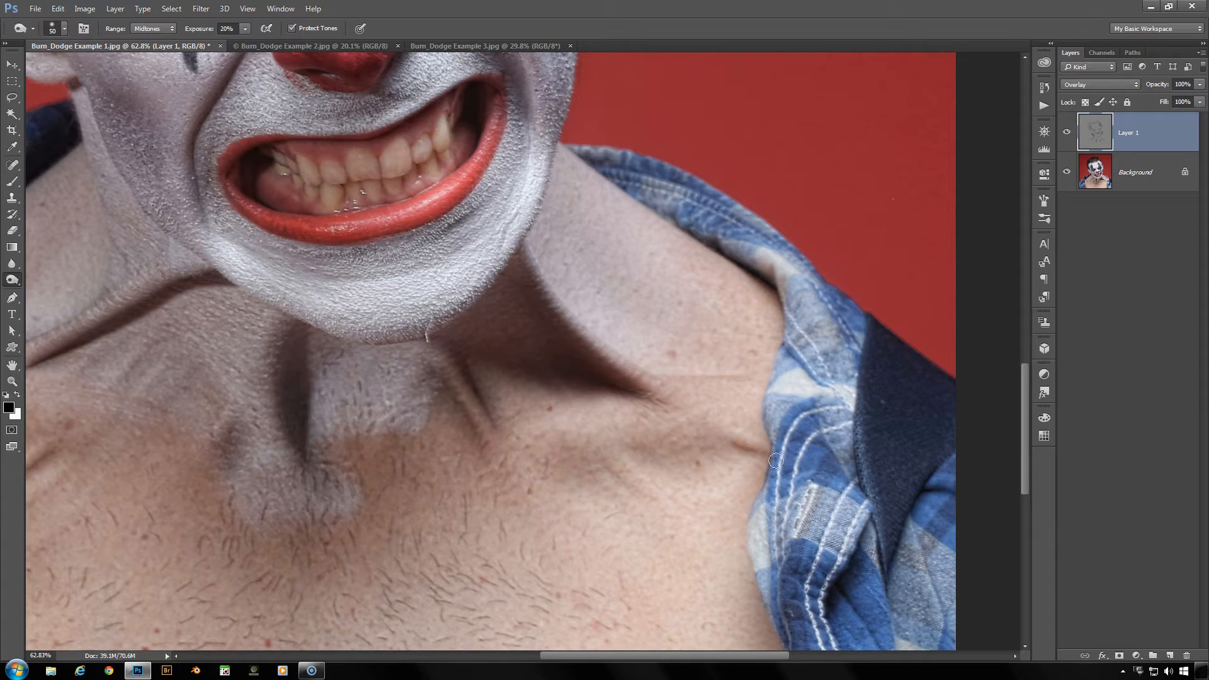
mouse_move(604, 465)
mouse_down()
mouse_move(642, 498)
mouse_move(633, 489)
mouse_up()
scroll(523, 397, down, 3)
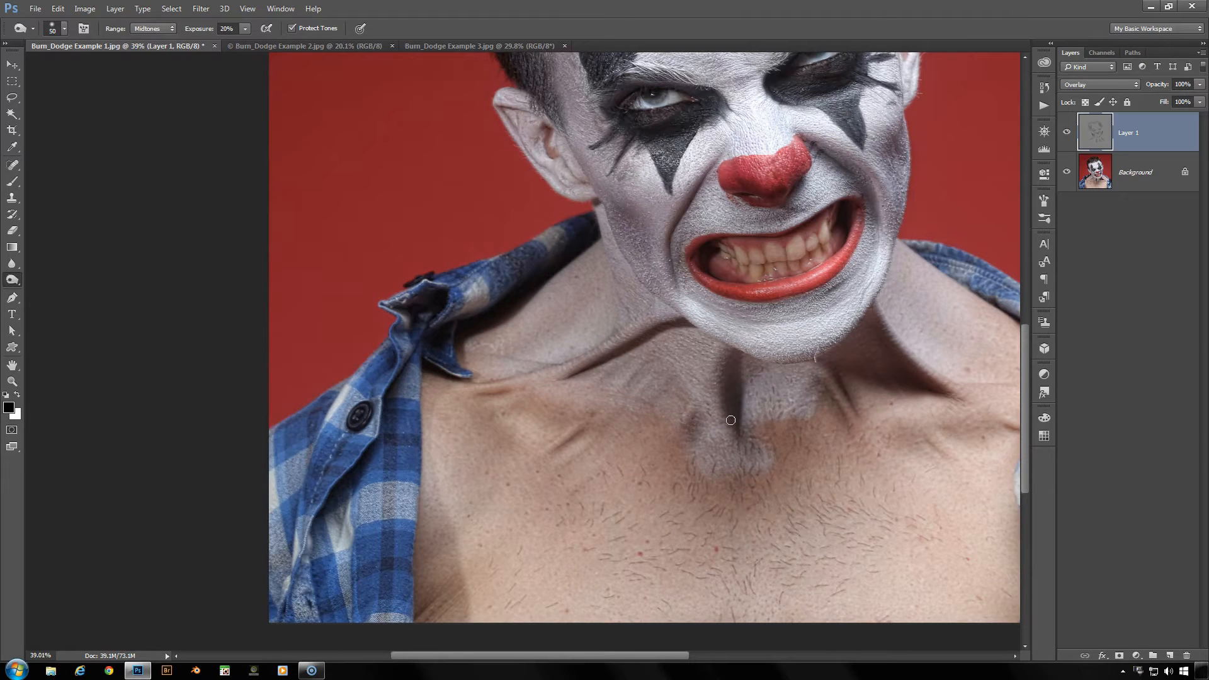
mouse_move(907, 380)
mouse_down()
mouse_move(880, 353)
mouse_move(695, 596)
mouse_up()
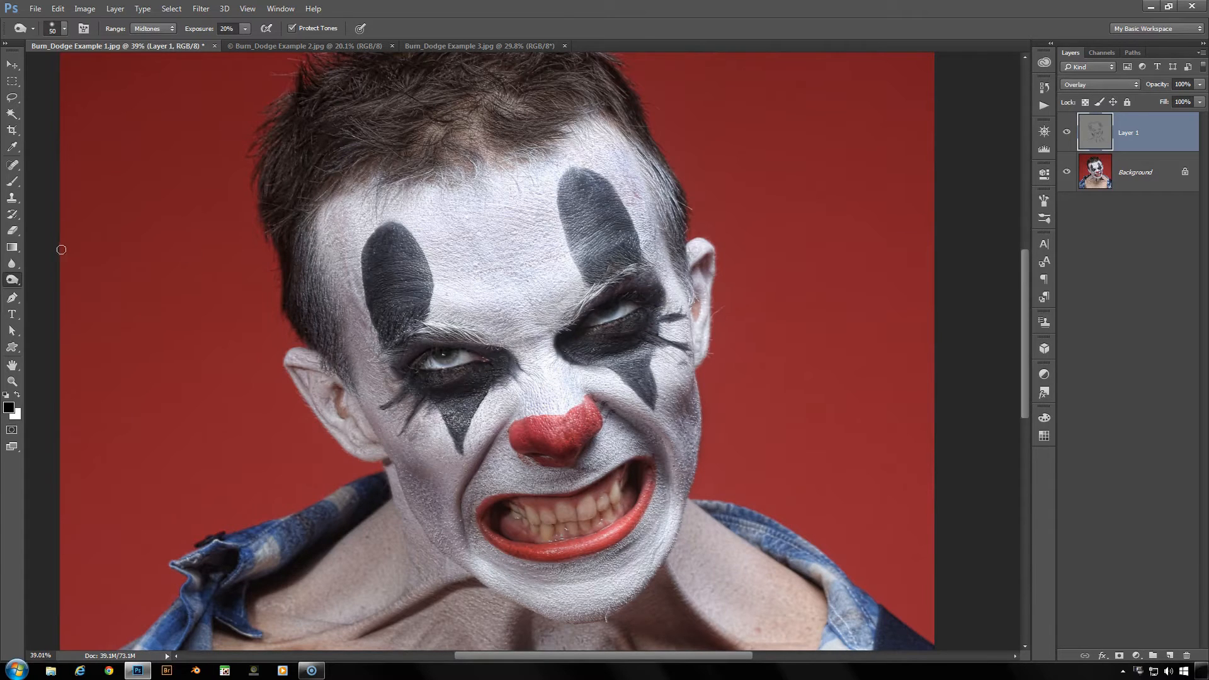
click(13, 285)
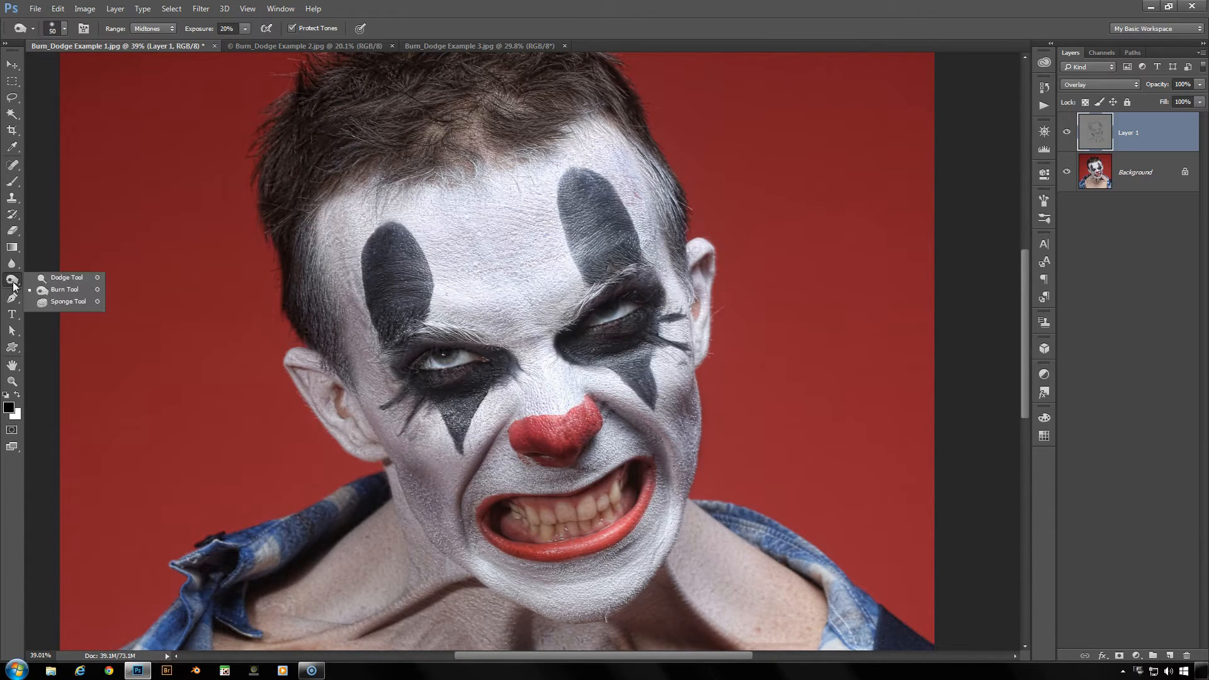
click(57, 277)
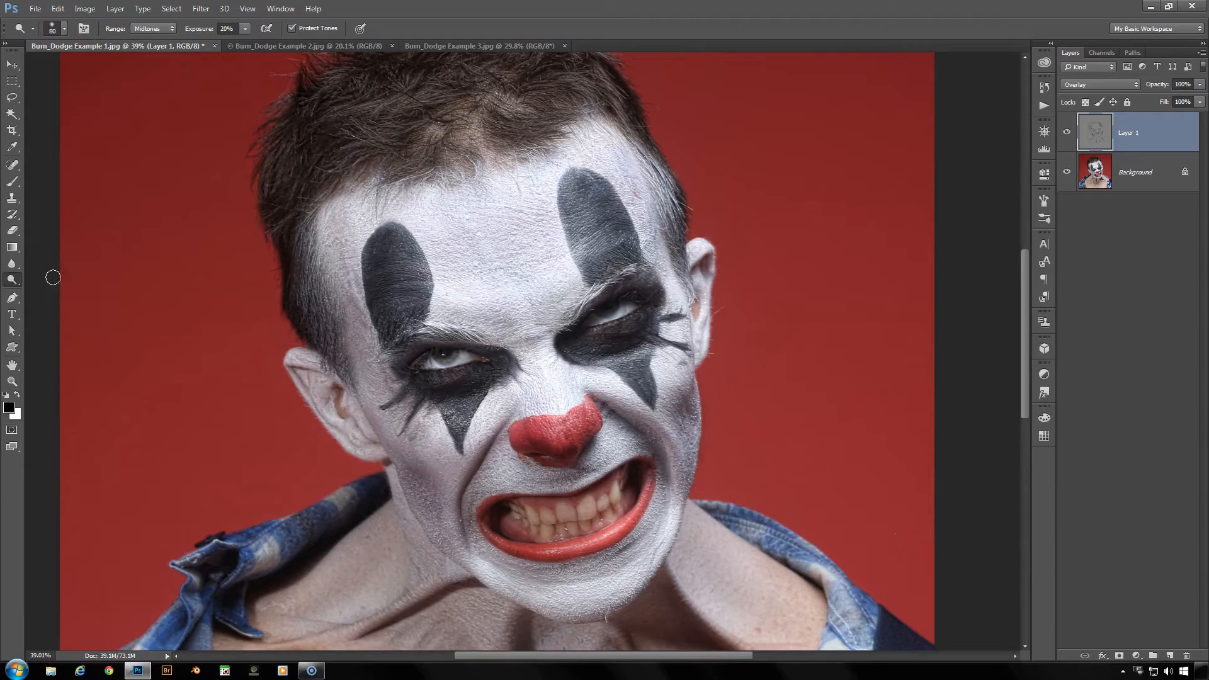
click(13, 282)
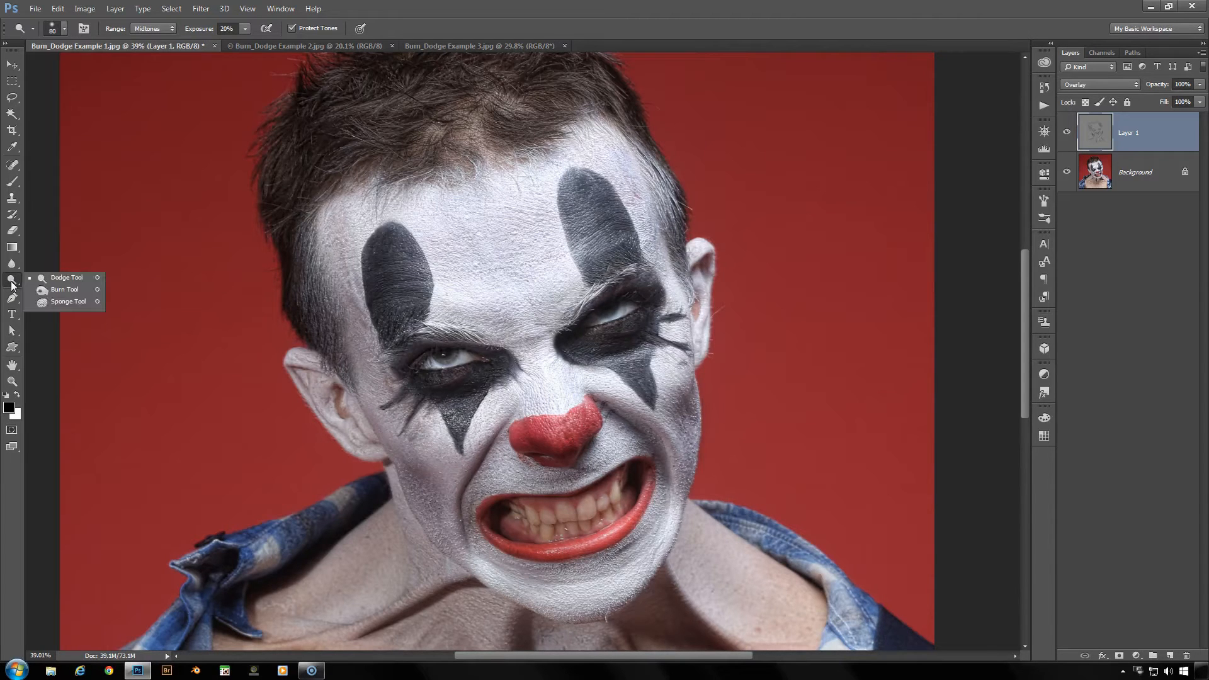
click(65, 290)
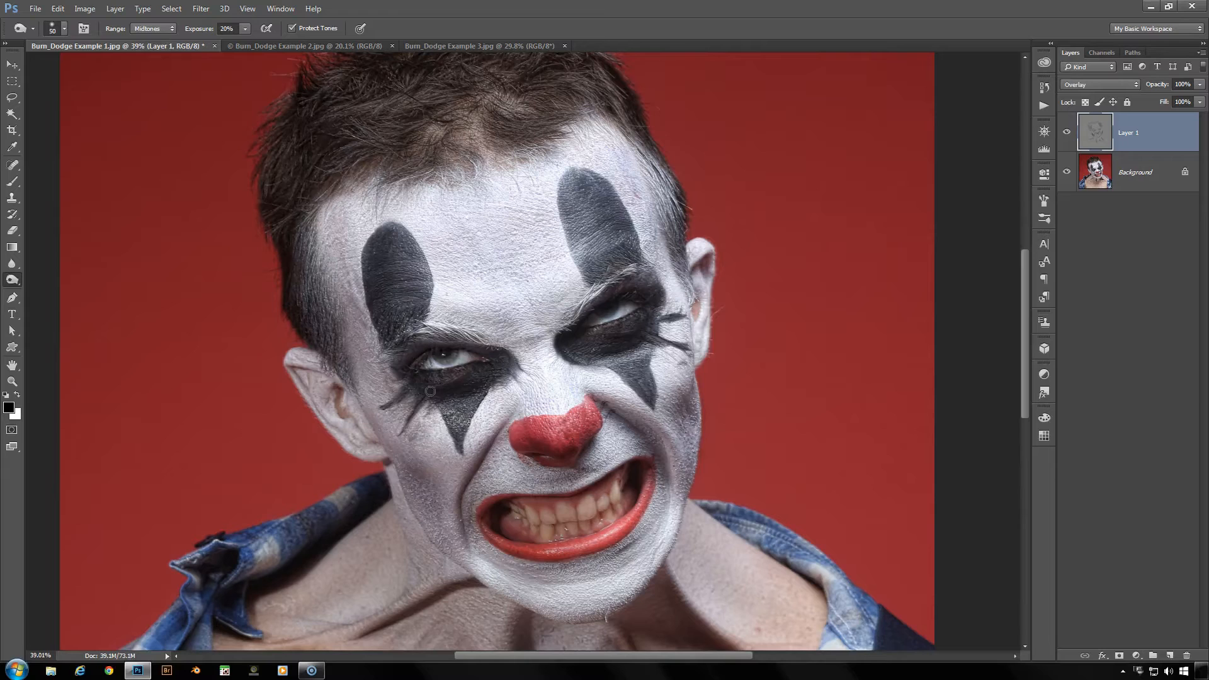
Enlarge the brush to 125 px and dodge the highlight on the tip of the red nose
scroll(440, 395, up, 1)
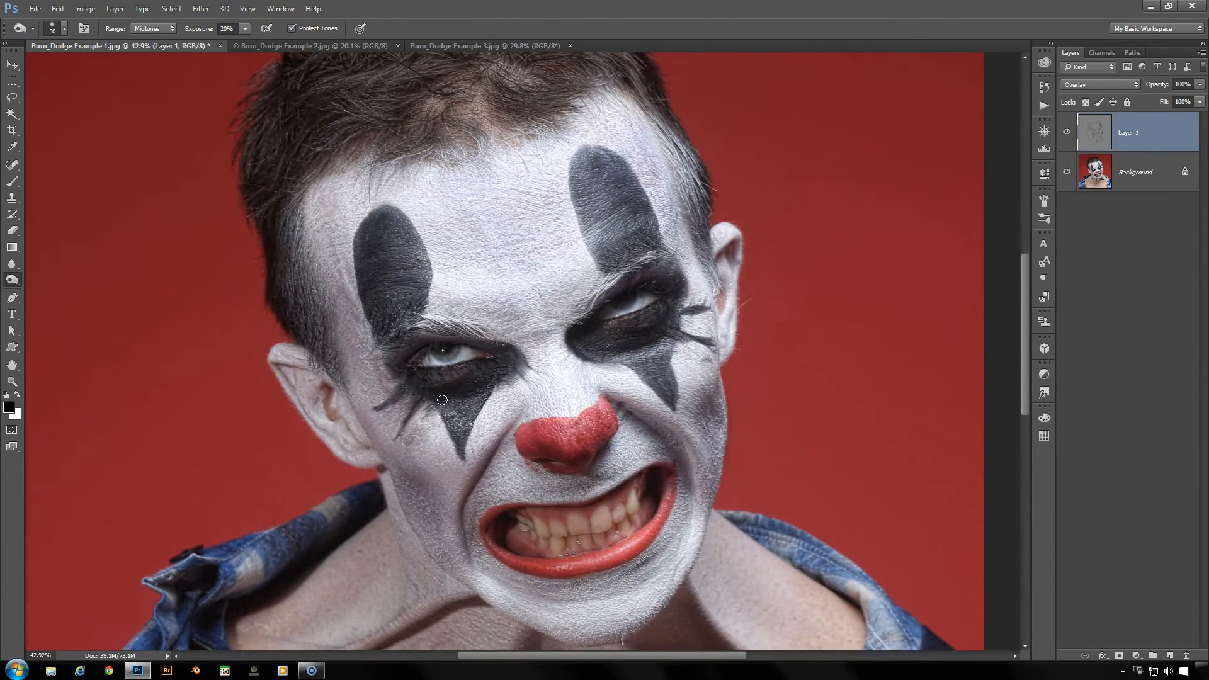
key(bracketright)
key(bracketright)
key(bracketright)
key(bracketright)
key(bracketright)
key(bracketright)
mouse_move(594, 427)
mouse_down()
mouse_move(538, 440)
mouse_move(602, 419)
mouse_move(577, 438)
mouse_move(533, 440)
mouse_move(585, 439)
mouse_up()
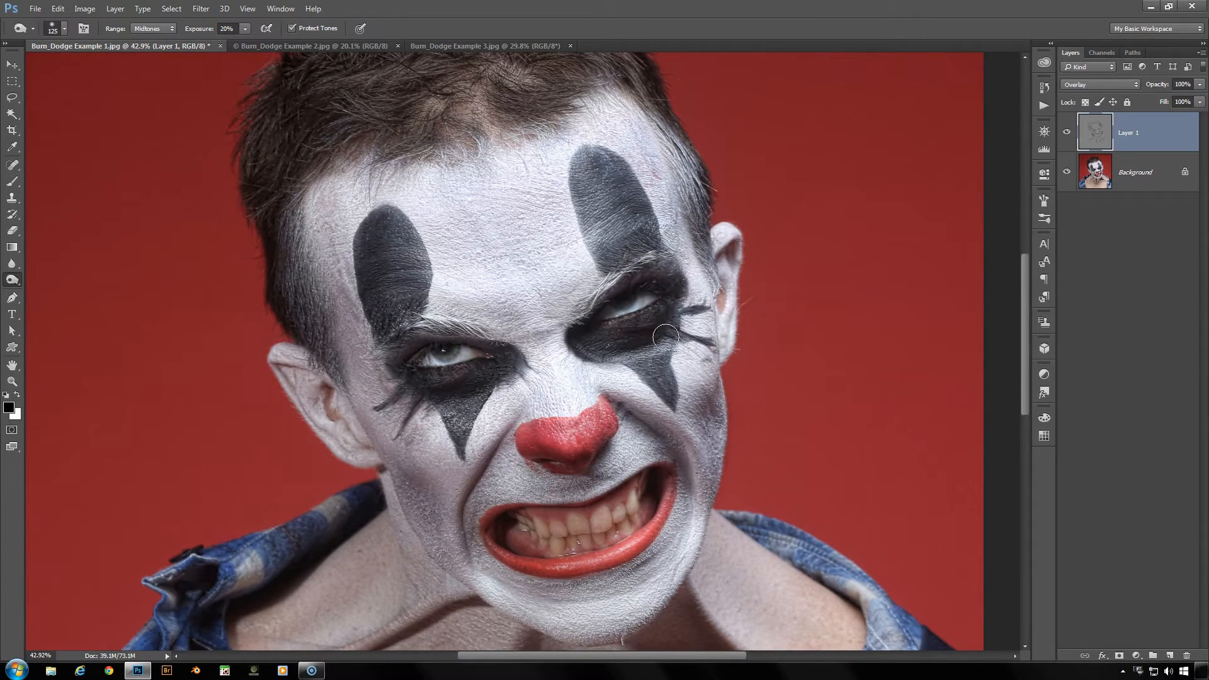
Dodge the highlights on both eyes, refining them with a smaller brush
drag(443, 353, 456, 350)
mouse_move(644, 292)
mouse_down()
mouse_move(613, 305)
mouse_move(632, 301)
mouse_move(657, 319)
mouse_move(629, 330)
mouse_up()
key(bracketleft)
key(bracketleft)
key(bracketleft)
key(bracketleft)
key(bracketleft)
drag(652, 307, 599, 324)
drag(658, 304, 601, 323)
mouse_move(425, 369)
mouse_down()
mouse_move(491, 358)
mouse_move(475, 381)
mouse_move(483, 364)
mouse_move(416, 369)
mouse_move(493, 357)
mouse_move(396, 358)
mouse_move(430, 344)
mouse_up()
Enlarge the brush to 175 px and dodge the highlight on each cheek
key(bracketright)
key(bracketright)
key(bracketright)
key(bracketright)
key(bracketright)
key(bracketright)
key(bracketright)
key(bracketright)
mouse_move(429, 453)
mouse_down()
mouse_move(453, 465)
mouse_move(432, 445)
mouse_move(450, 471)
mouse_move(435, 444)
mouse_up()
mouse_move(680, 389)
mouse_down()
mouse_move(696, 365)
mouse_move(698, 391)
mouse_move(666, 429)
mouse_up()
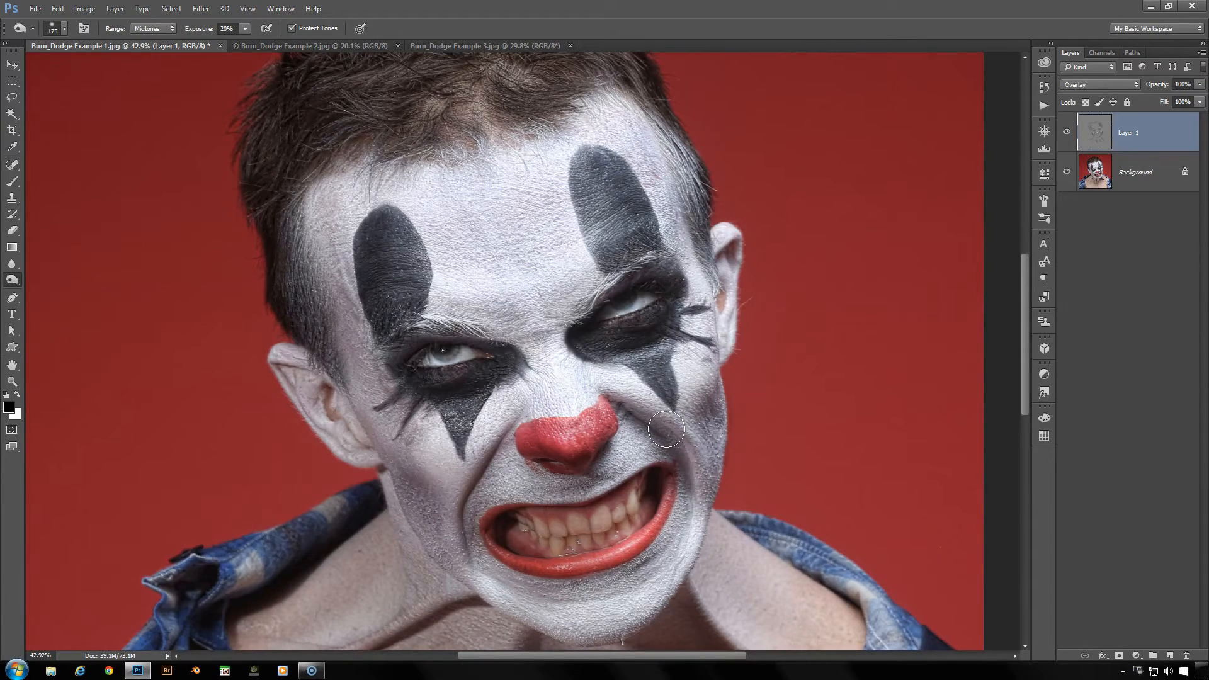
Reduce the brush and dodge the ridge above the neck crease down to the collarbone, plus the small chest crease below it
scroll(611, 428, down, 5)
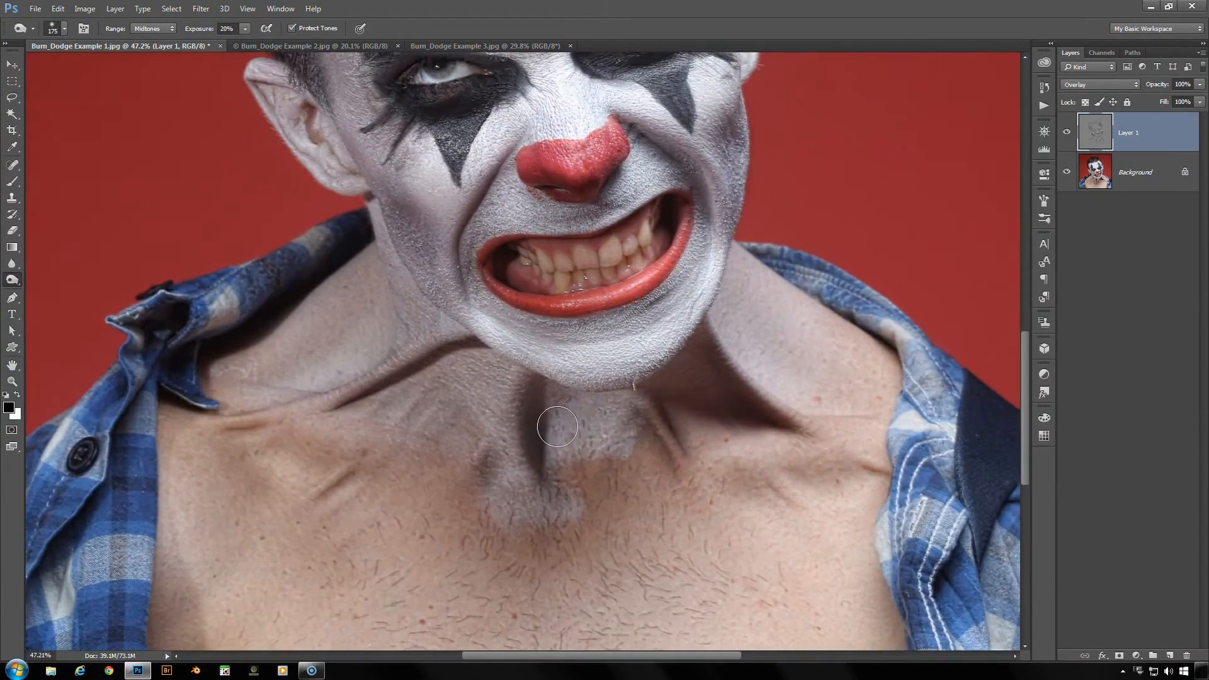
scroll(557, 426, up, 1)
key(bracketleft)
key(bracketleft)
key(bracketleft)
key(bracketleft)
key(bracketleft)
key(bracketleft)
key(bracketleft)
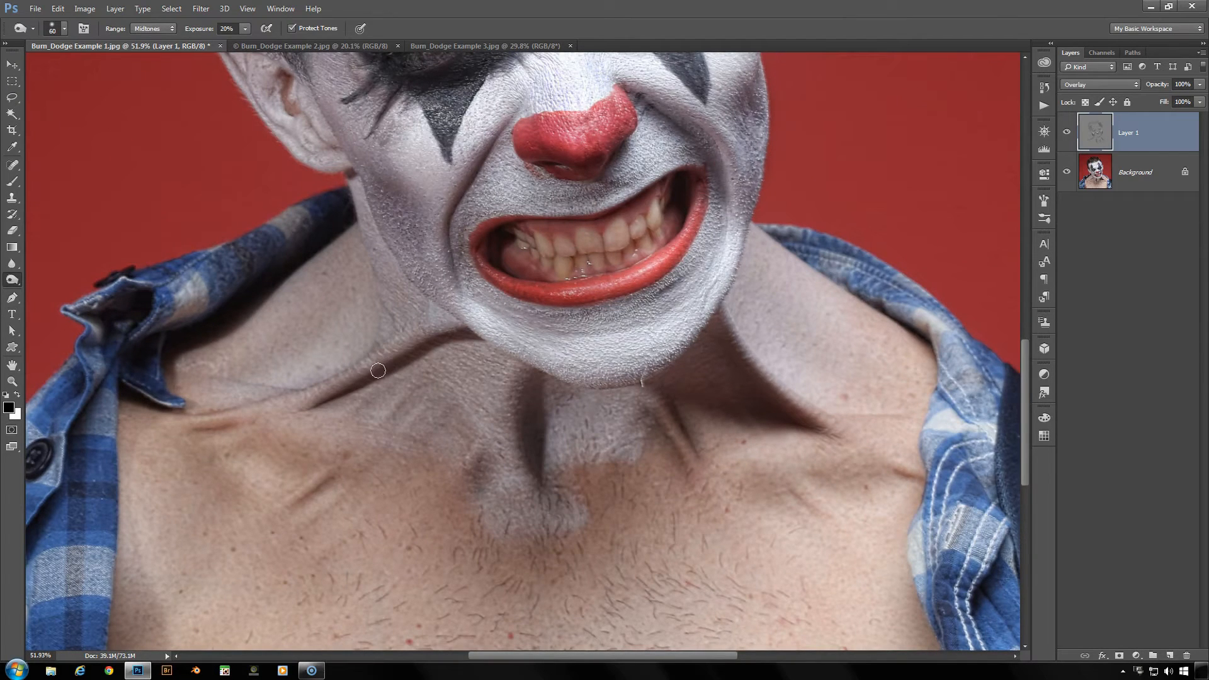
mouse_move(434, 319)
mouse_down()
mouse_move(338, 383)
mouse_move(202, 424)
mouse_up()
mouse_move(419, 330)
mouse_down()
mouse_move(331, 382)
mouse_move(200, 423)
mouse_up()
mouse_move(315, 486)
mouse_down()
mouse_move(321, 473)
mouse_move(288, 503)
mouse_move(324, 499)
mouse_up()
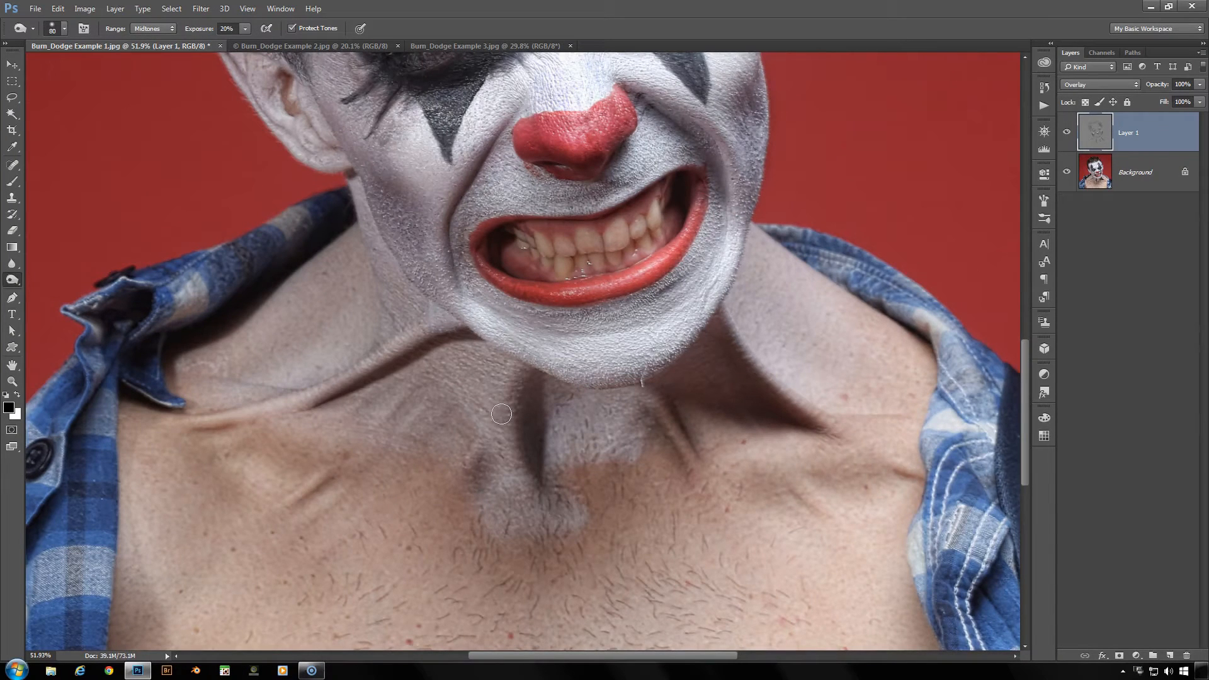
Enlarge the brush and dodge the raised edge of the throat and the neck tendons beside the burned shadows
key(bracketright)
key(bracketright)
key(bracketright)
mouse_move(512, 382)
mouse_down()
mouse_move(503, 425)
mouse_move(525, 490)
mouse_move(518, 369)
mouse_move(496, 488)
mouse_move(483, 441)
mouse_move(469, 473)
mouse_up()
mouse_move(683, 430)
mouse_down()
mouse_move(695, 476)
mouse_move(798, 439)
mouse_move(726, 315)
mouse_move(771, 383)
mouse_move(829, 430)
mouse_move(729, 312)
mouse_move(820, 419)
mouse_move(809, 443)
mouse_move(877, 516)
mouse_up()
Reduce the brush to 45 px and dodge the raised skin crease beside the shirt collar
key(bracketleft)
key(bracketleft)
key(bracketleft)
key(bracketleft)
key(bracketleft)
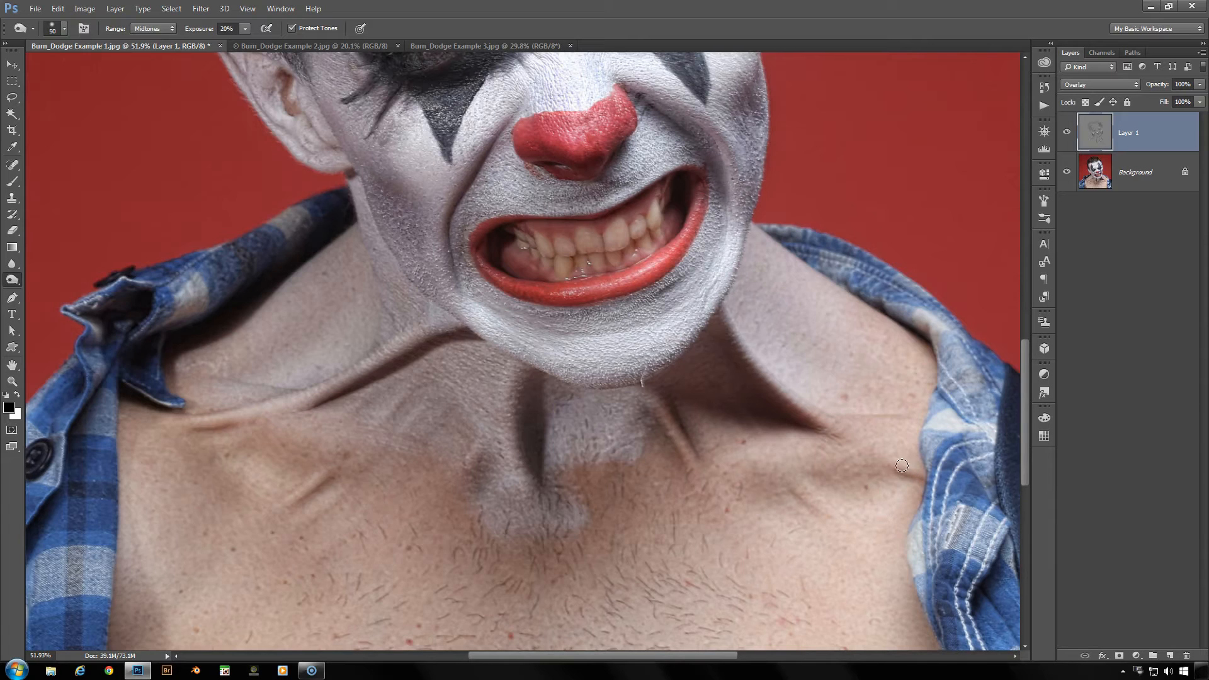
mouse_move(902, 468)
mouse_down()
mouse_move(928, 477)
mouse_move(897, 463)
mouse_move(934, 478)
mouse_move(804, 488)
mouse_move(841, 463)
mouse_up()
Toggle the Background layer's visibility to examine the dodge and burn strokes on the gray layer against the portrait
scroll(841, 463, down, 3)
drag(804, 289, 661, 421)
scroll(661, 415, down, 1)
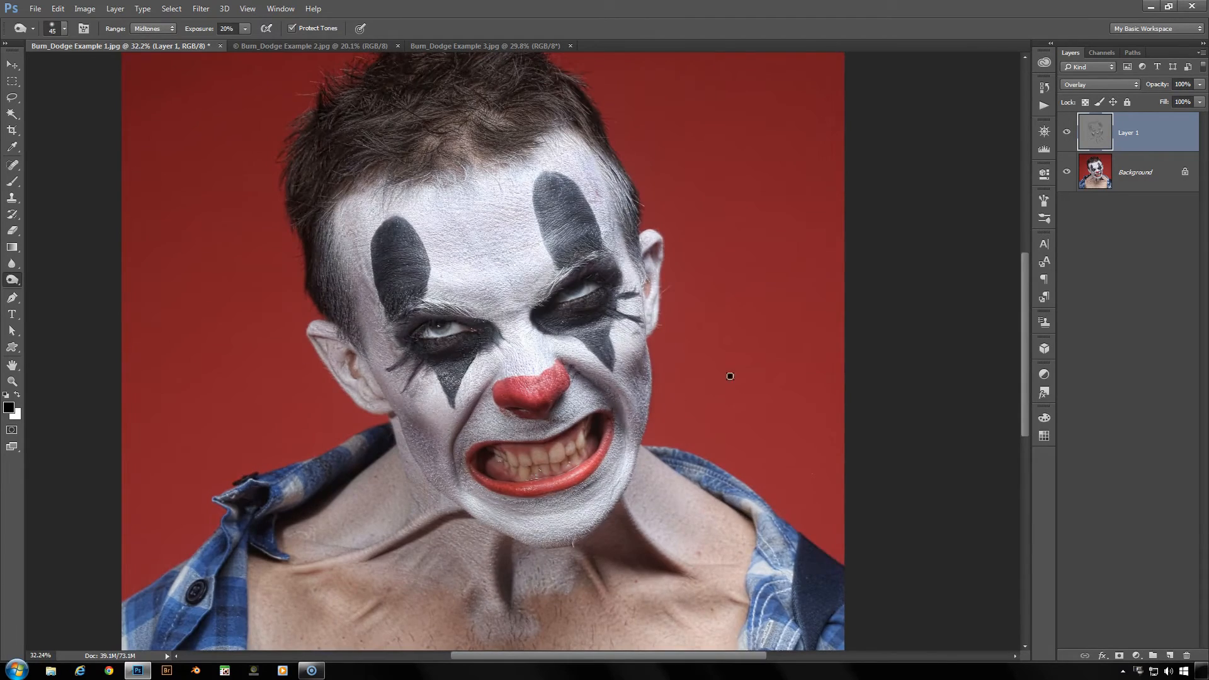
click(1067, 172)
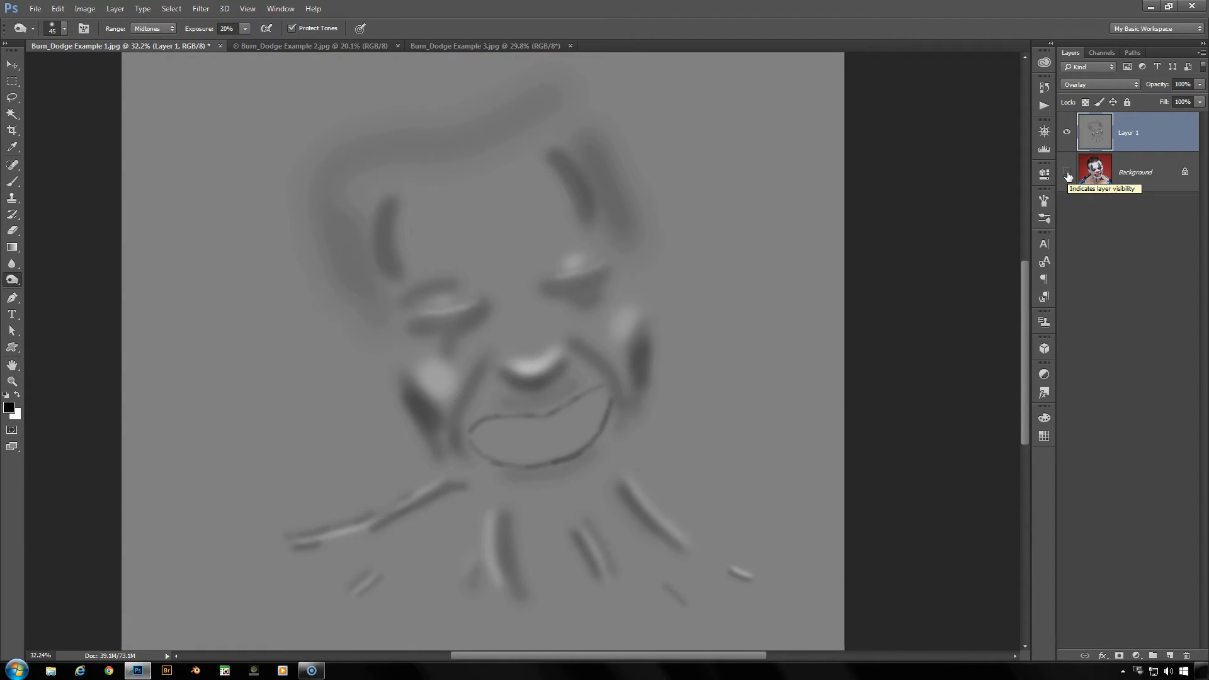
drag(1022, 273, 1022, 312)
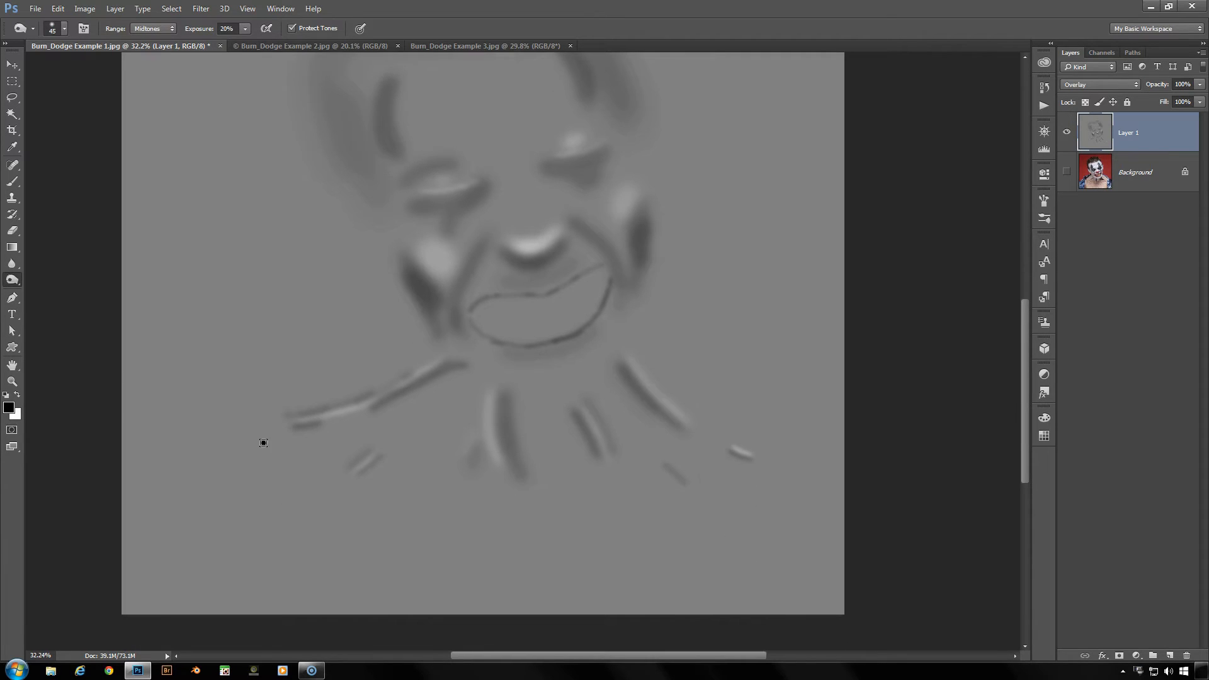
scroll(439, 371, up, 3)
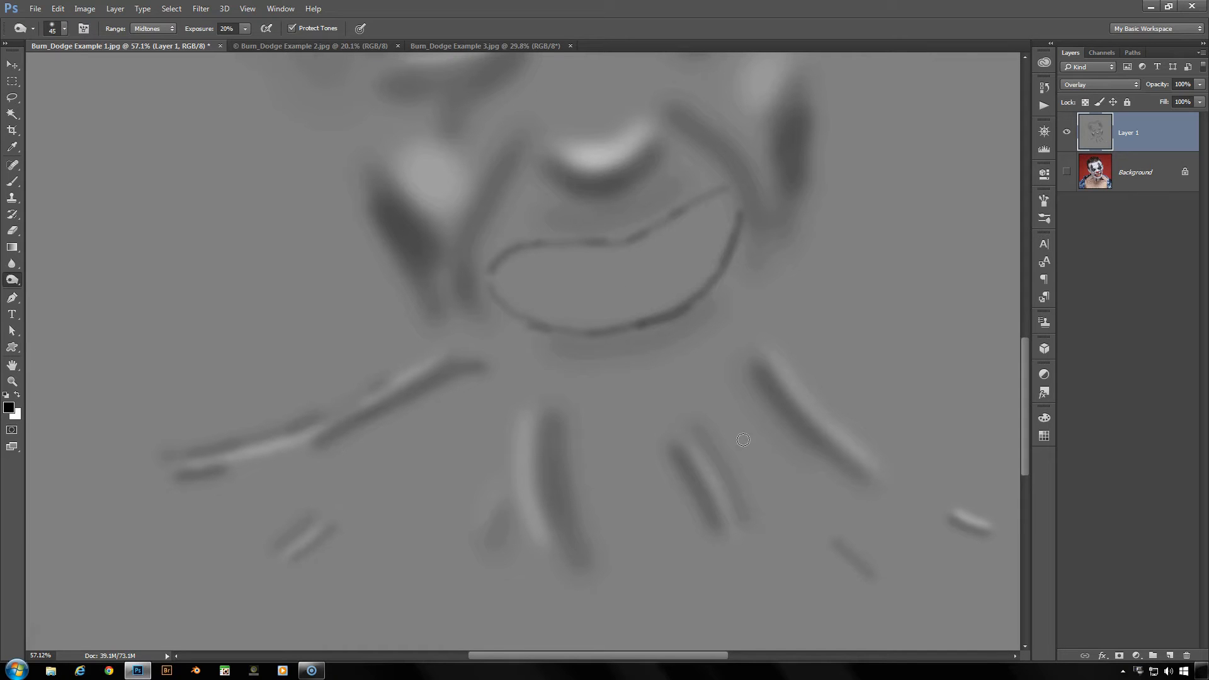
click(1066, 171)
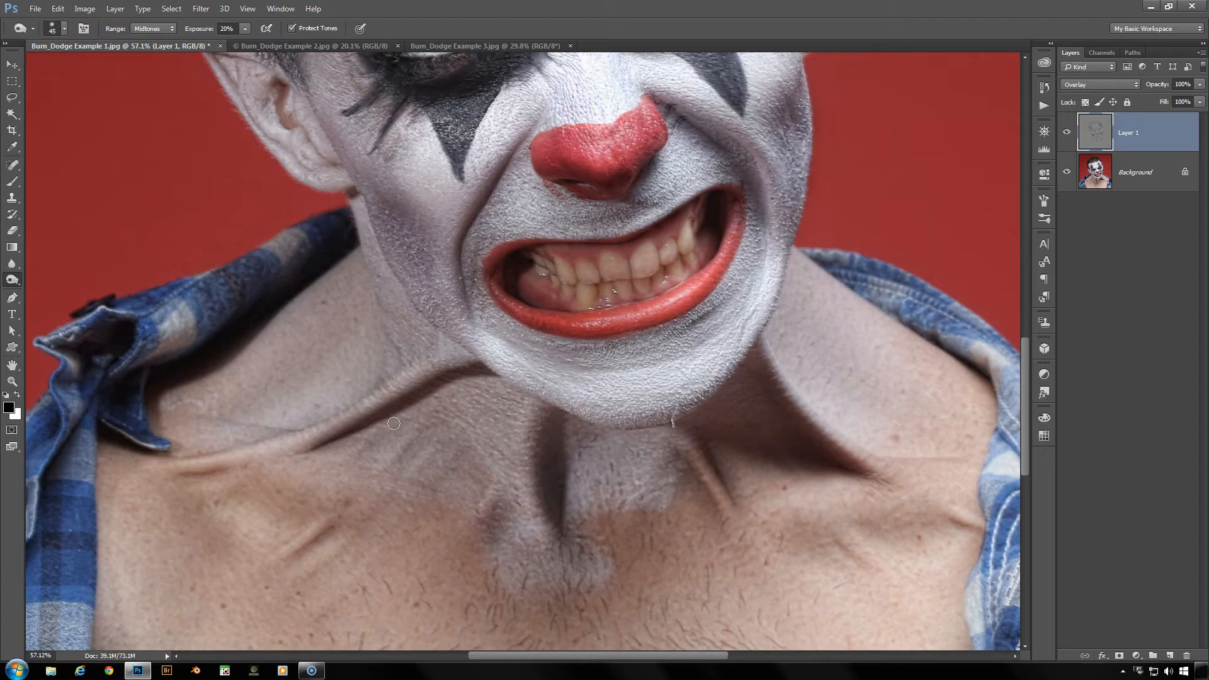
click(1066, 172)
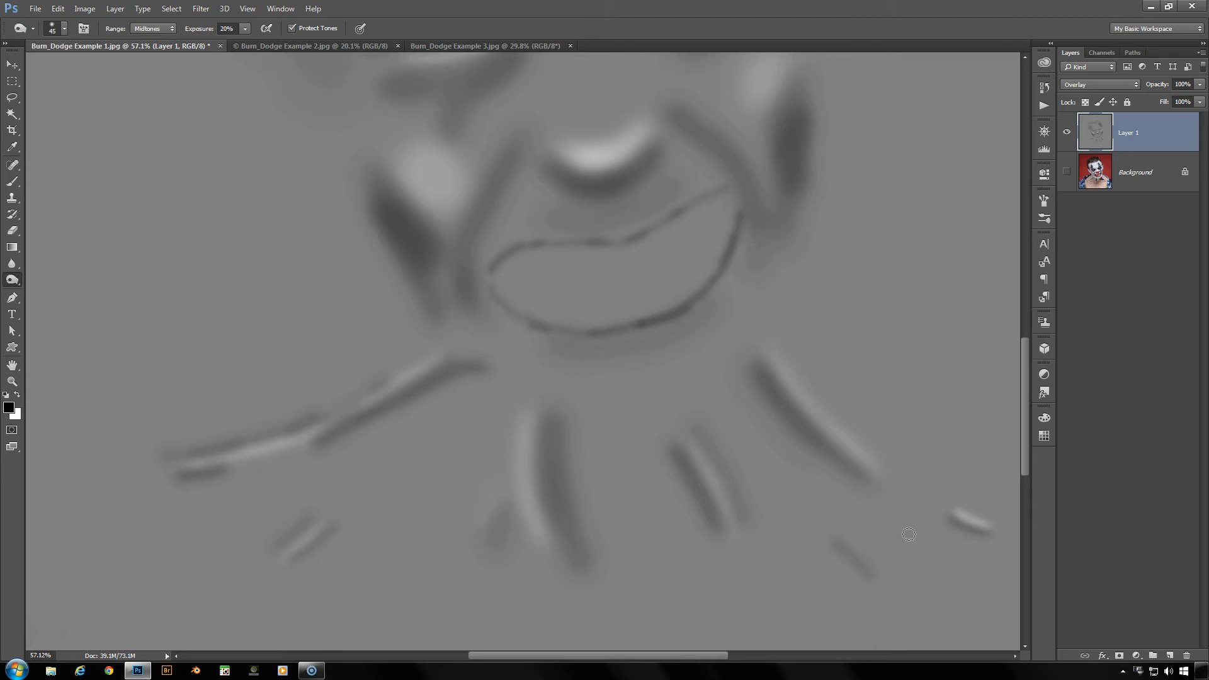
scroll(940, 552, up, 3)
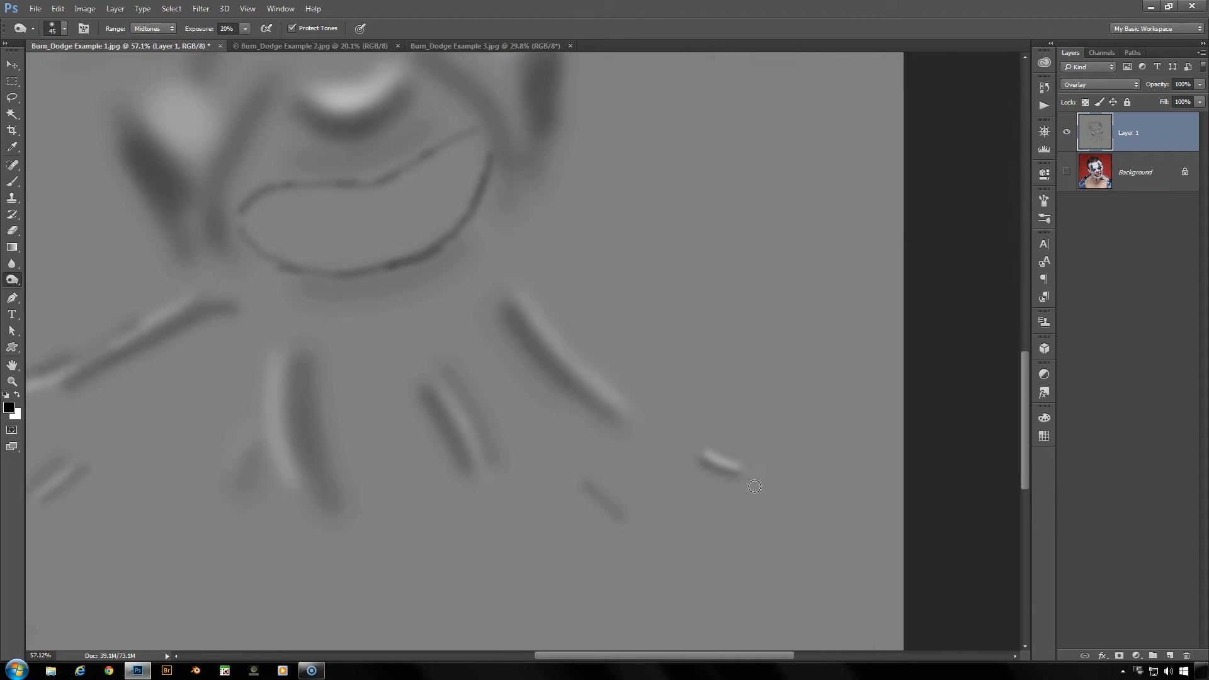
scroll(750, 482, up, 1)
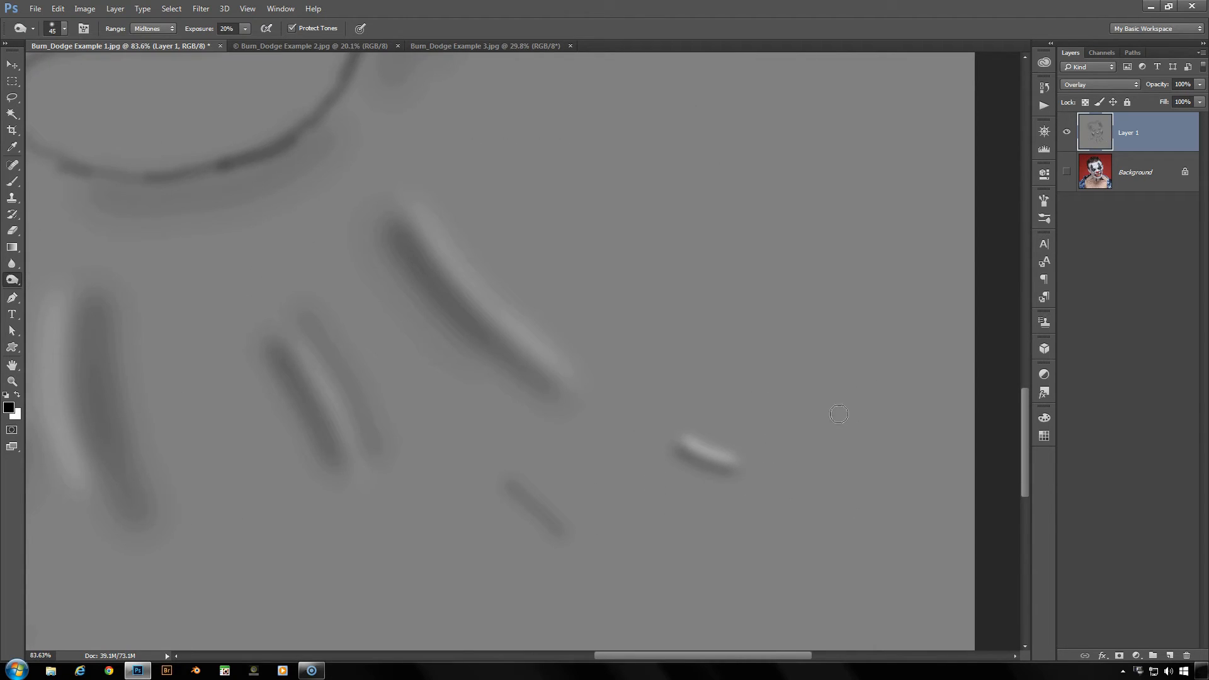
click(1067, 172)
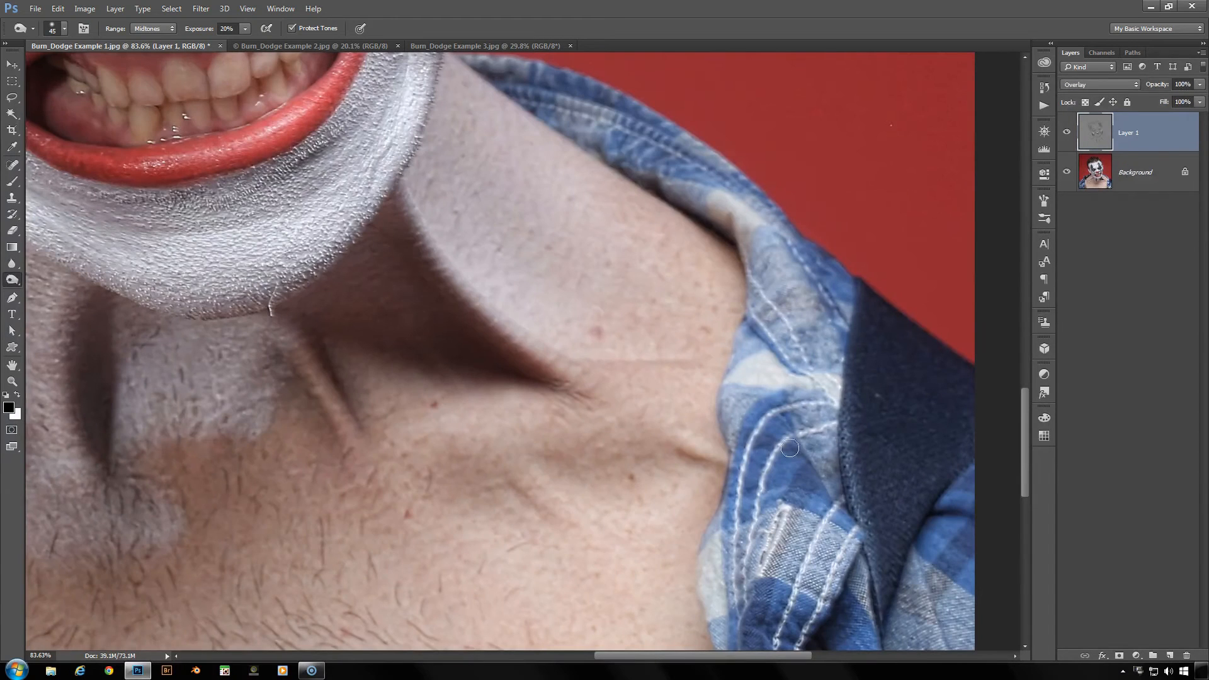
With the Background hidden, lasso the stroke near the shirt collar, soften it with Gaussian Blur, deselect, and show the Background again
click(1066, 171)
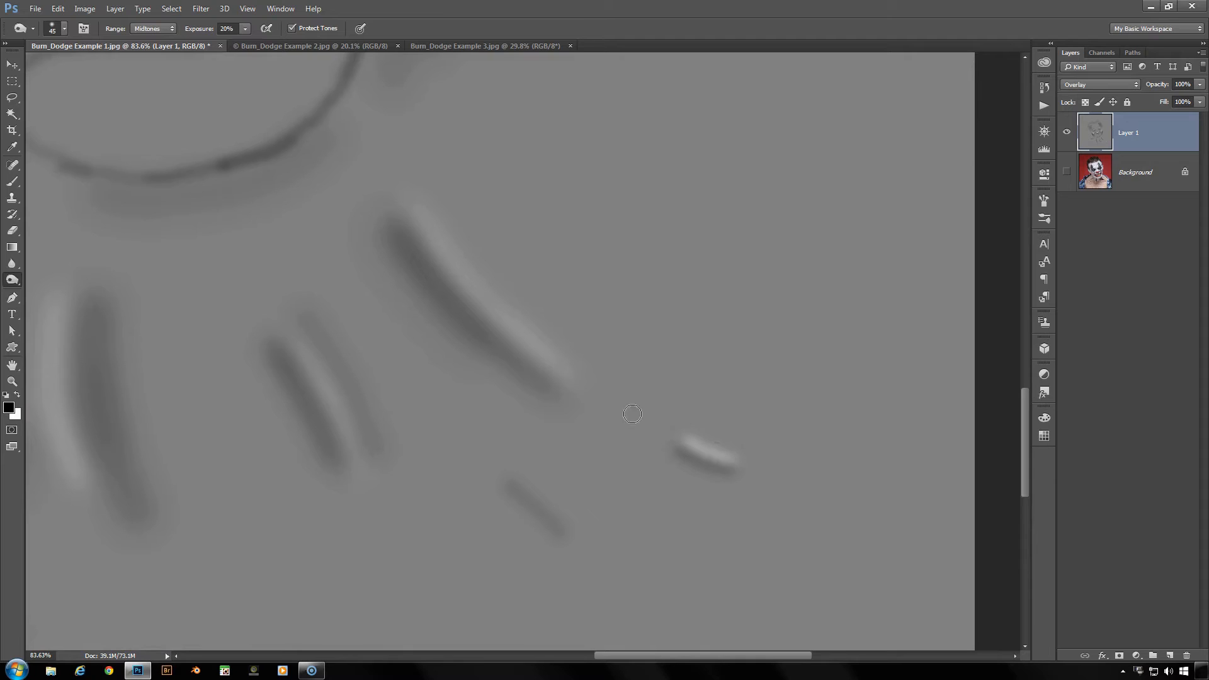
click(12, 97)
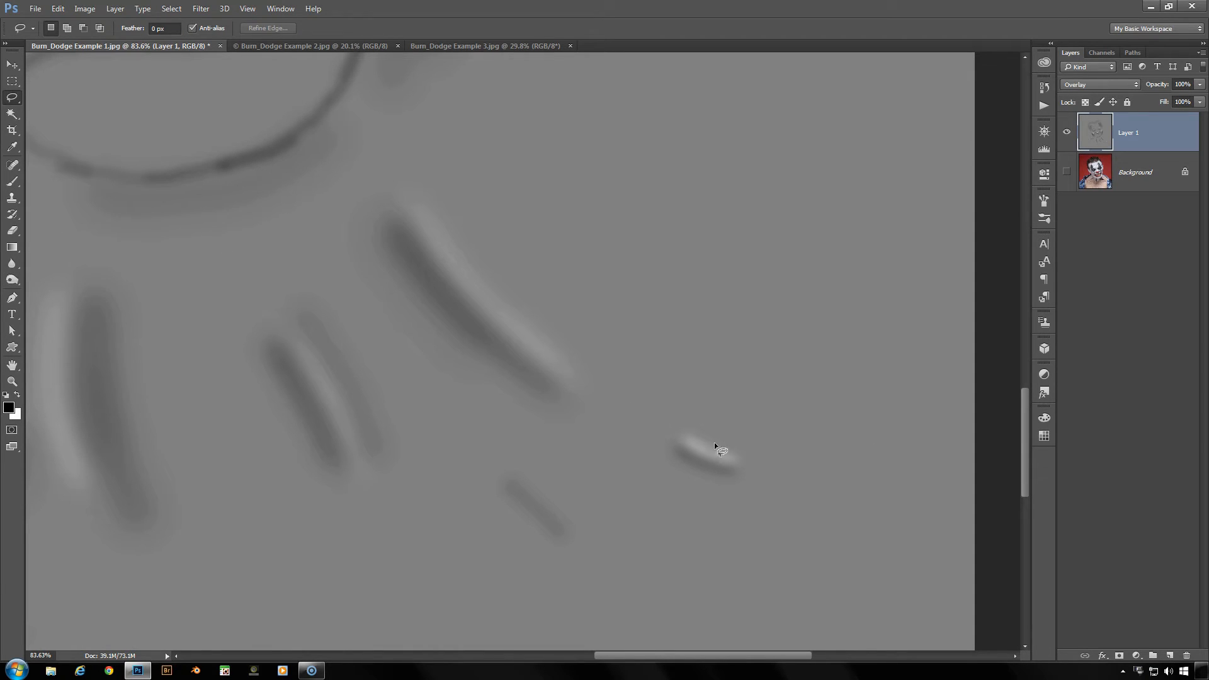
drag(744, 411, 743, 414)
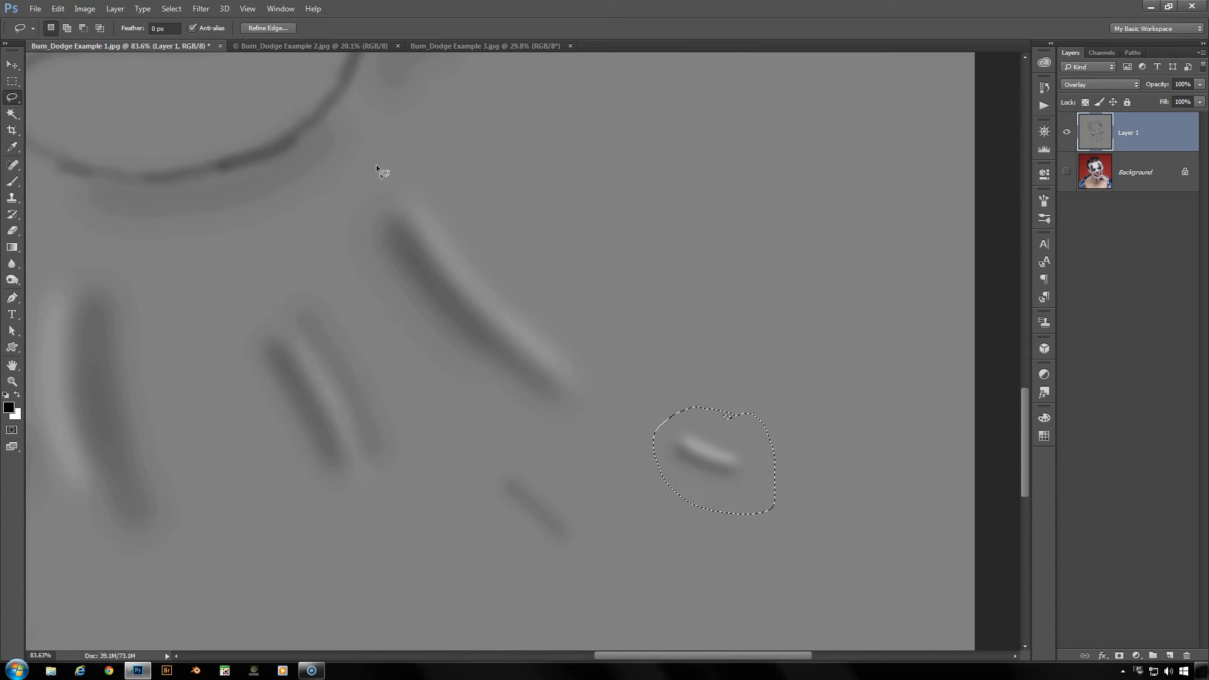
click(201, 9)
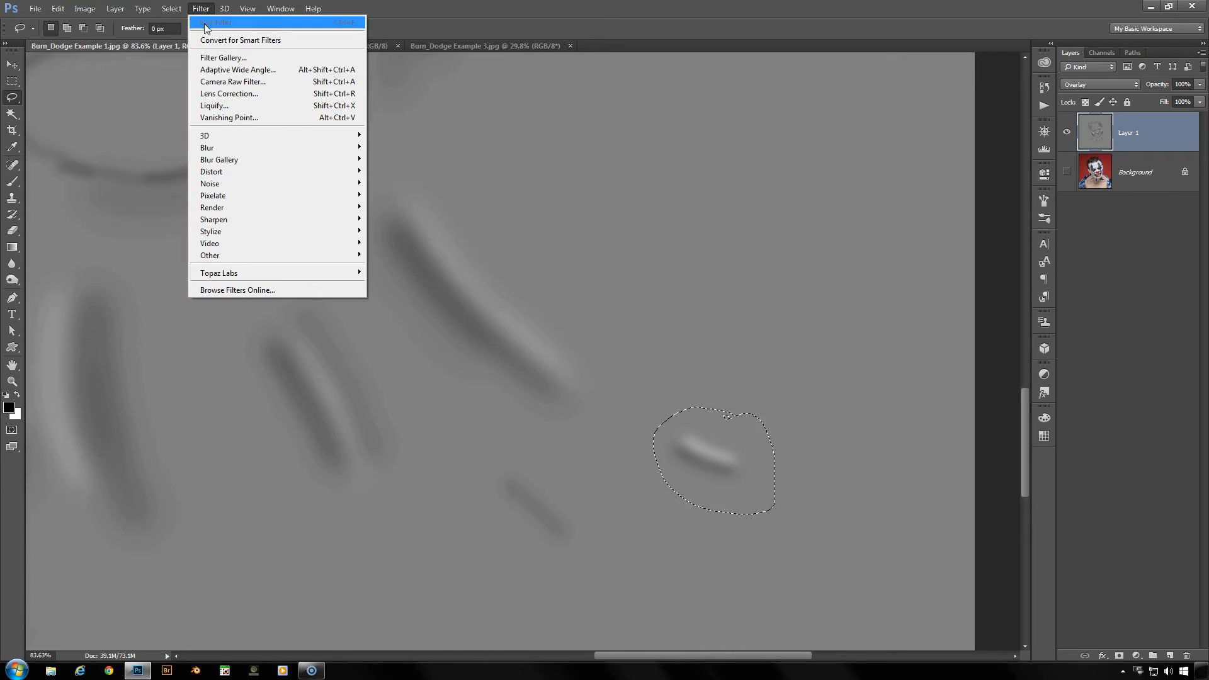
mouse_move(218, 148)
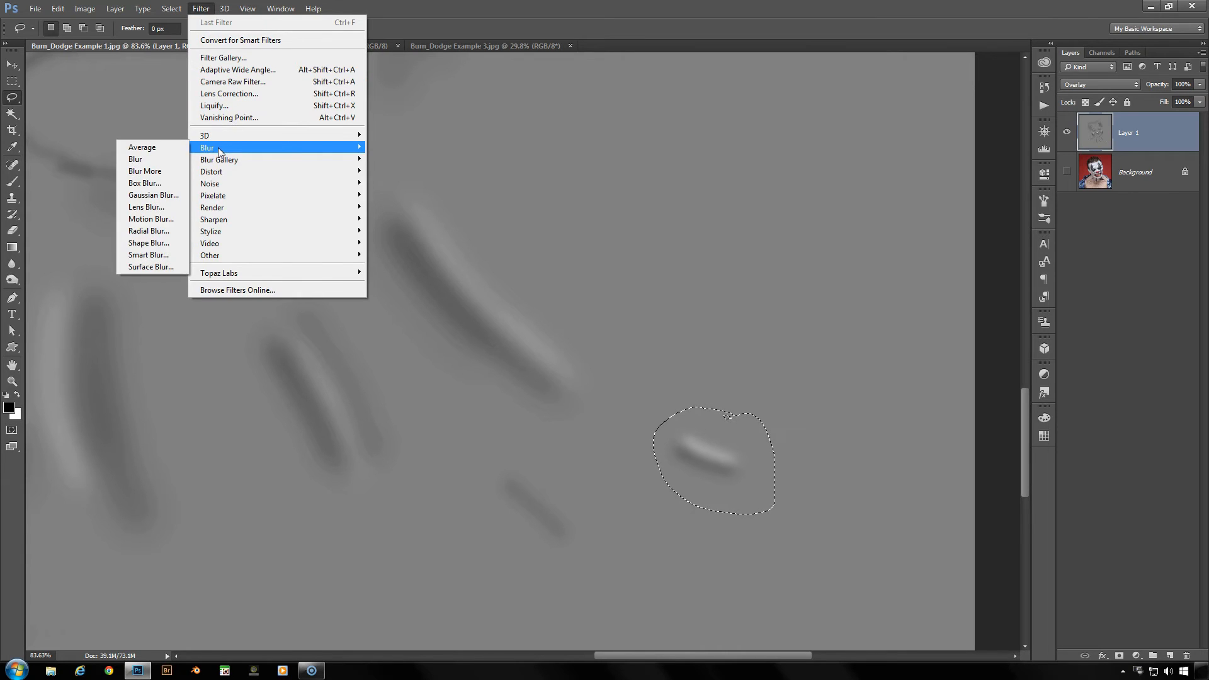
click(173, 195)
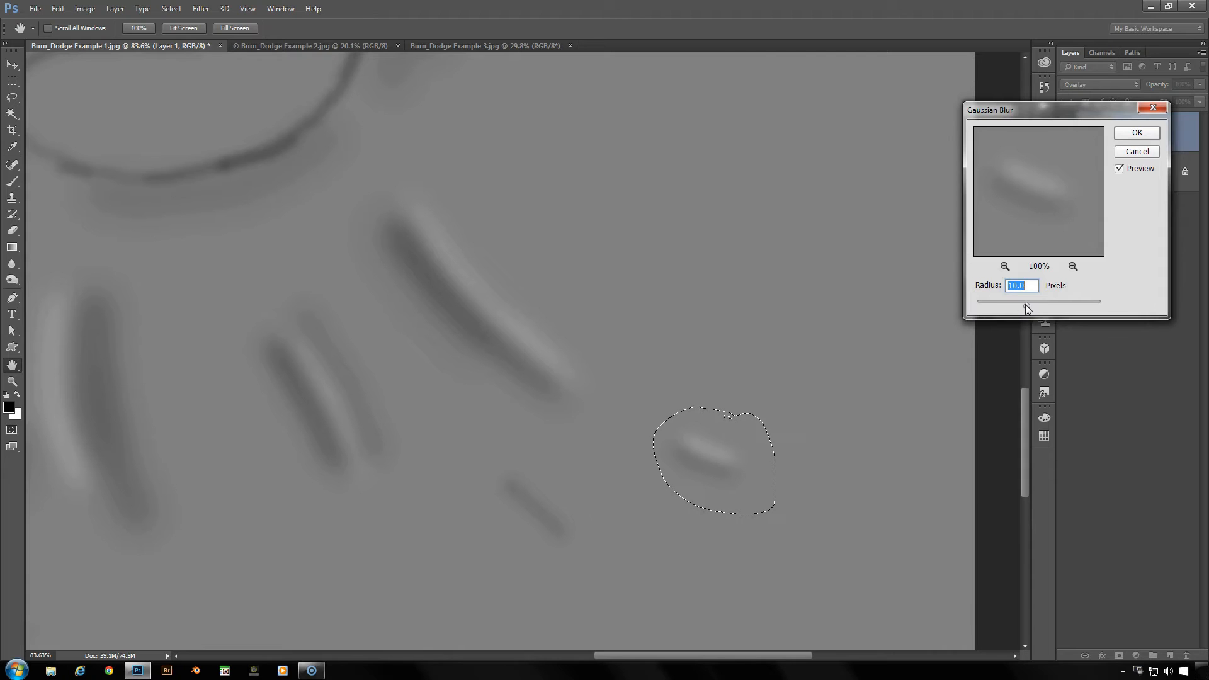
mouse_move(996, 305)
mouse_down()
mouse_move(973, 304)
mouse_move(1010, 306)
mouse_up()
click(1139, 134)
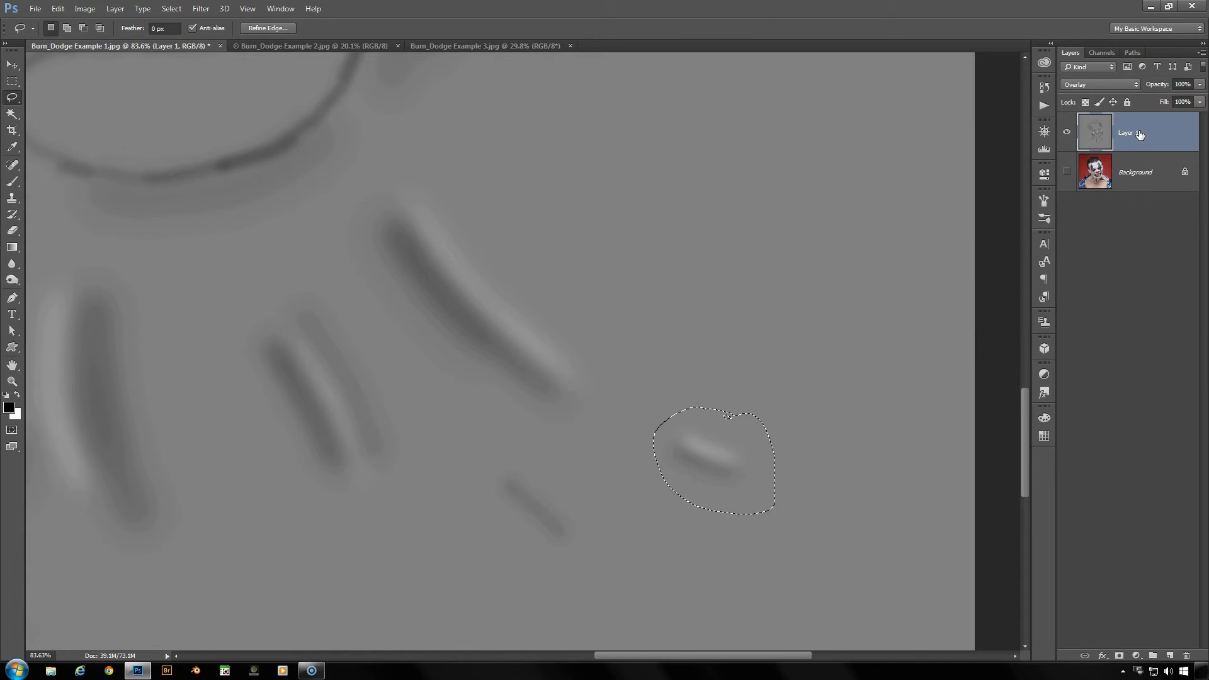
key(ctrl+d)
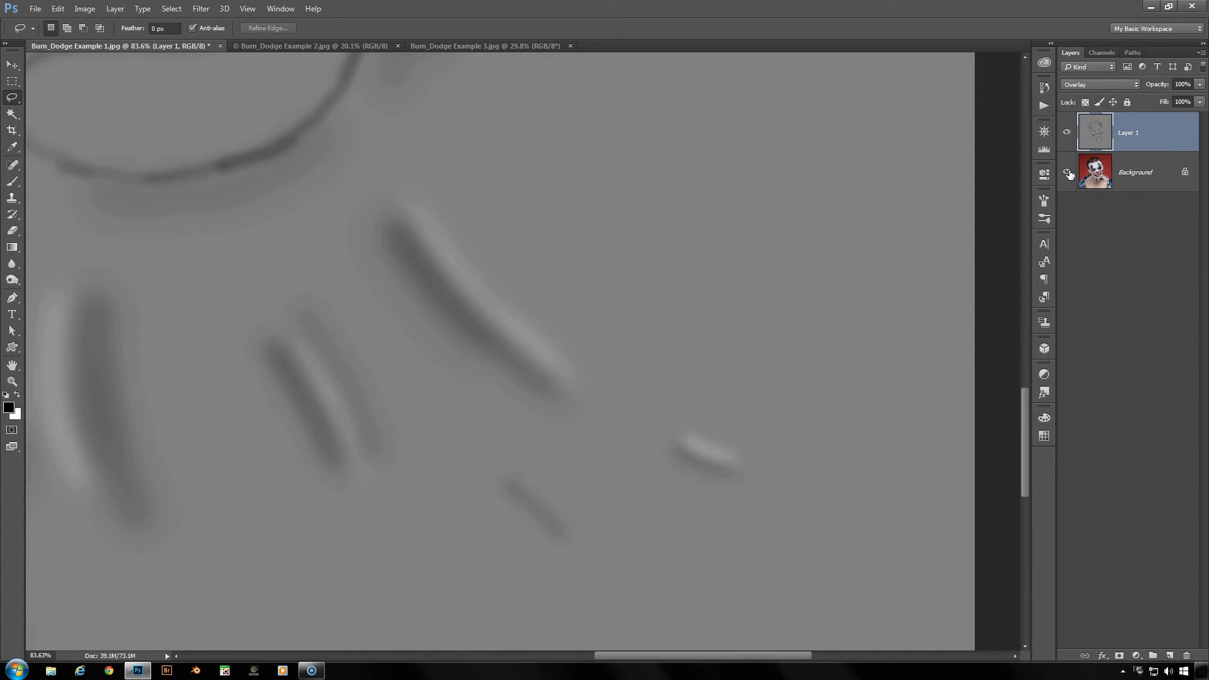
click(1067, 172)
Toggle Layer 1's visibility to compare the whole portrait before and after the dodging and burning
scroll(546, 330, down, 6)
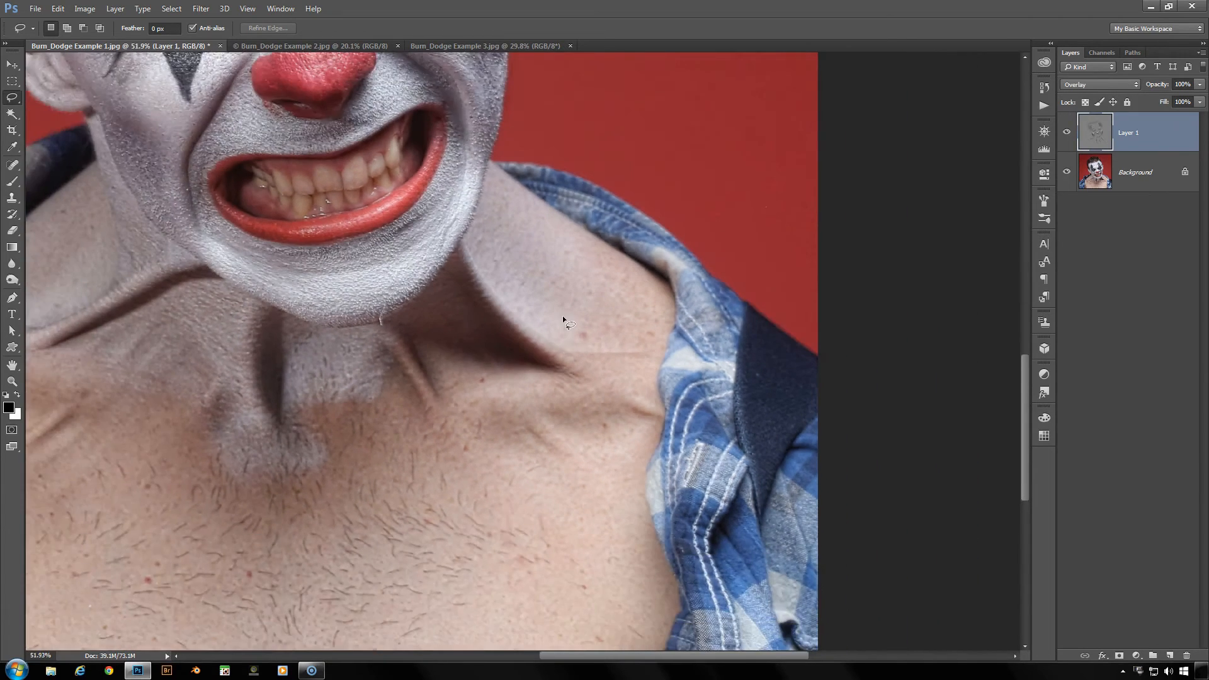
scroll(480, 249, down, 1)
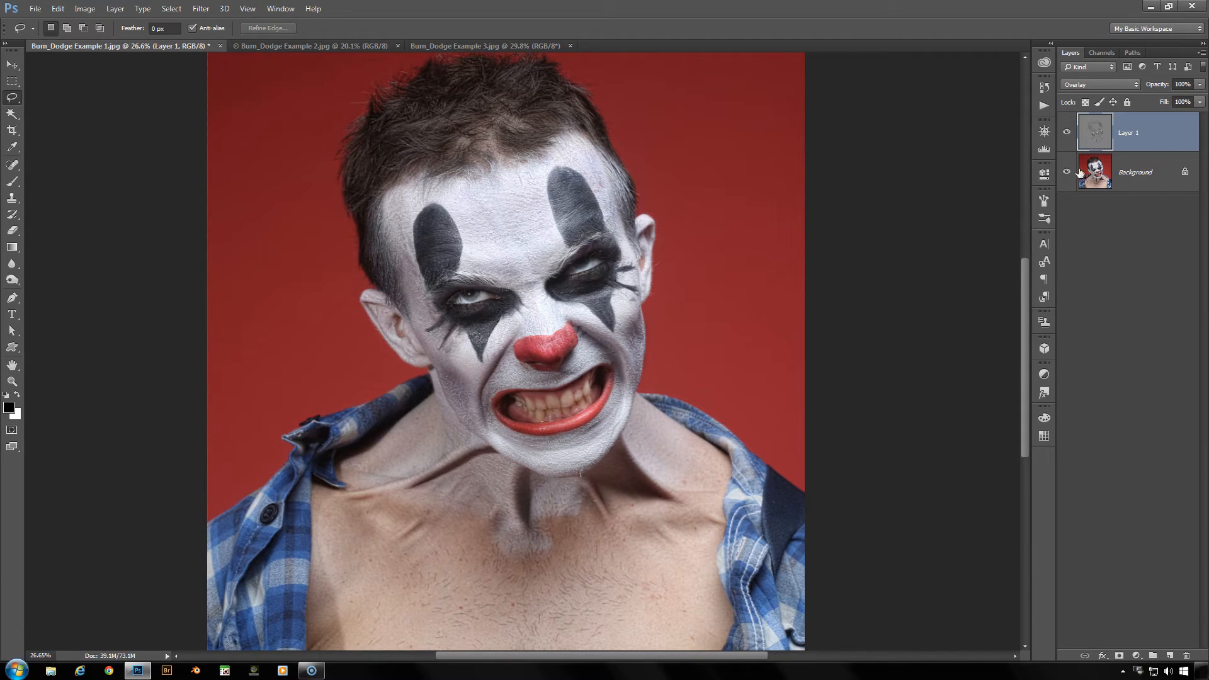
click(1067, 134)
click(1067, 133)
click(1067, 133)
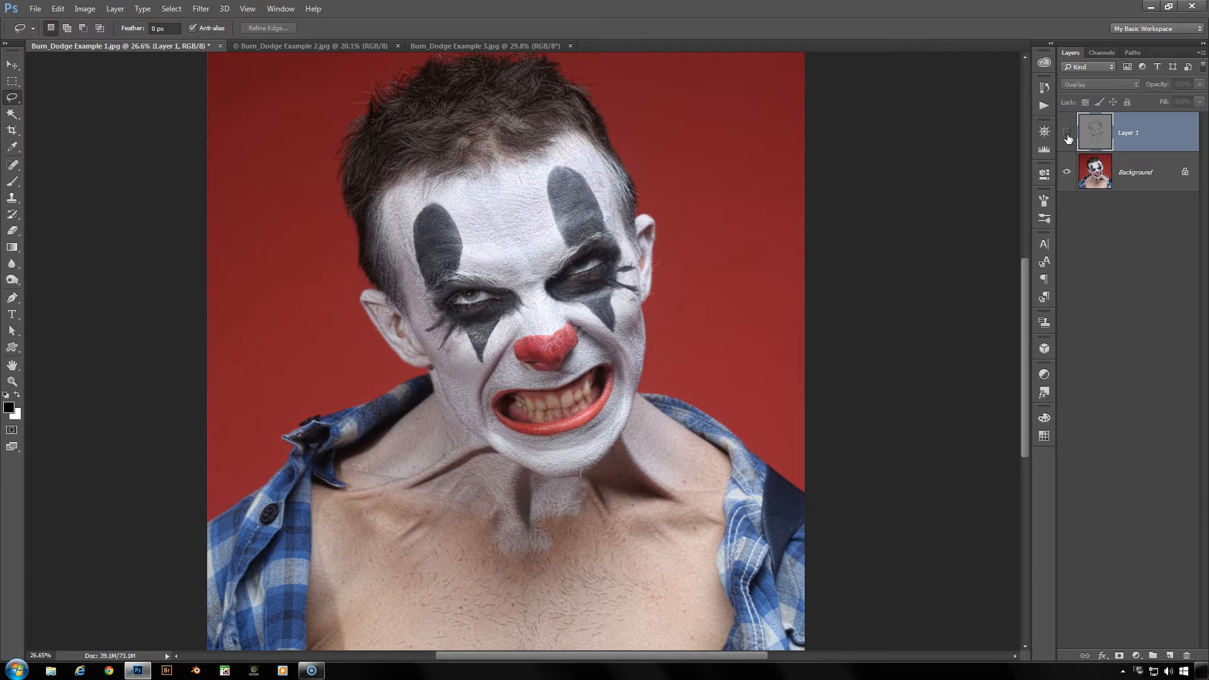
click(1067, 133)
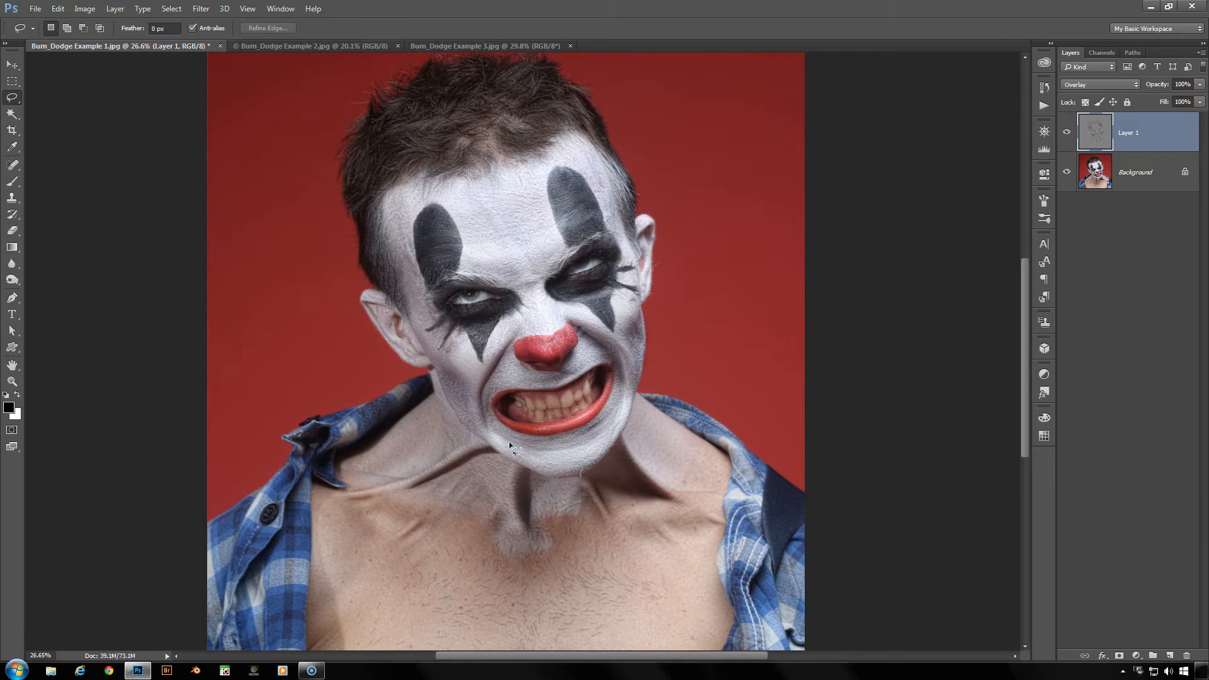
Switch to Burn_Dodge Example 2.jpg and add a new Overlay layer filled with 50% gray
click(314, 44)
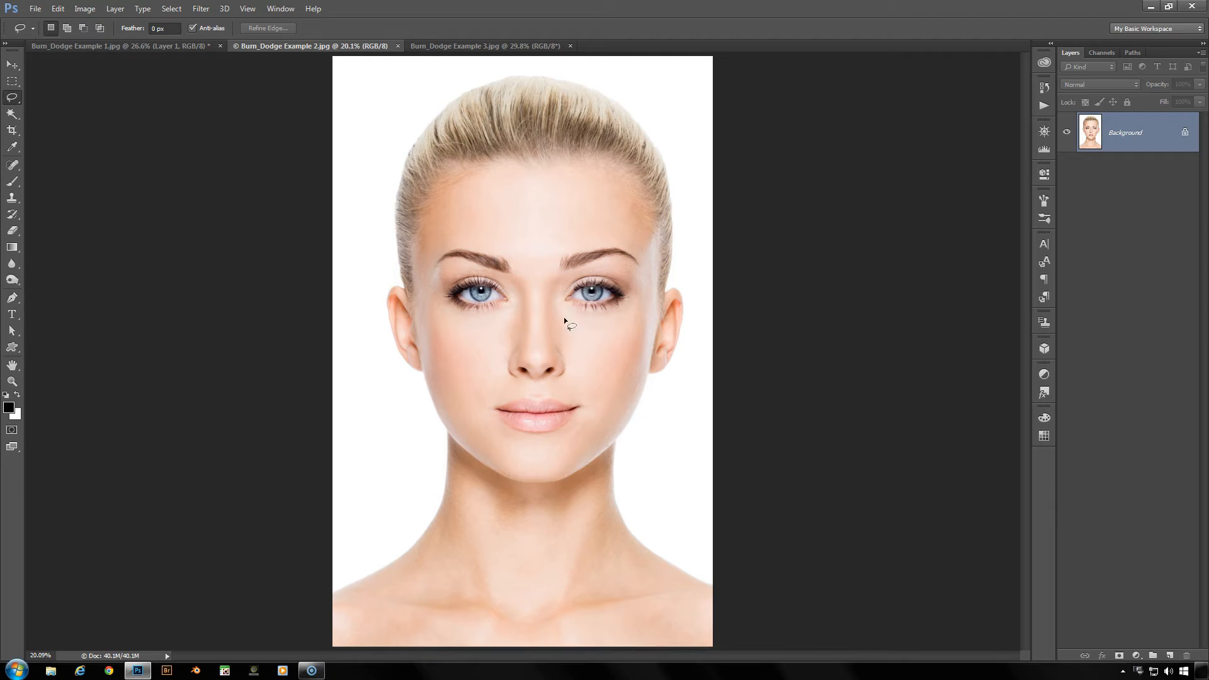
click(1169, 655)
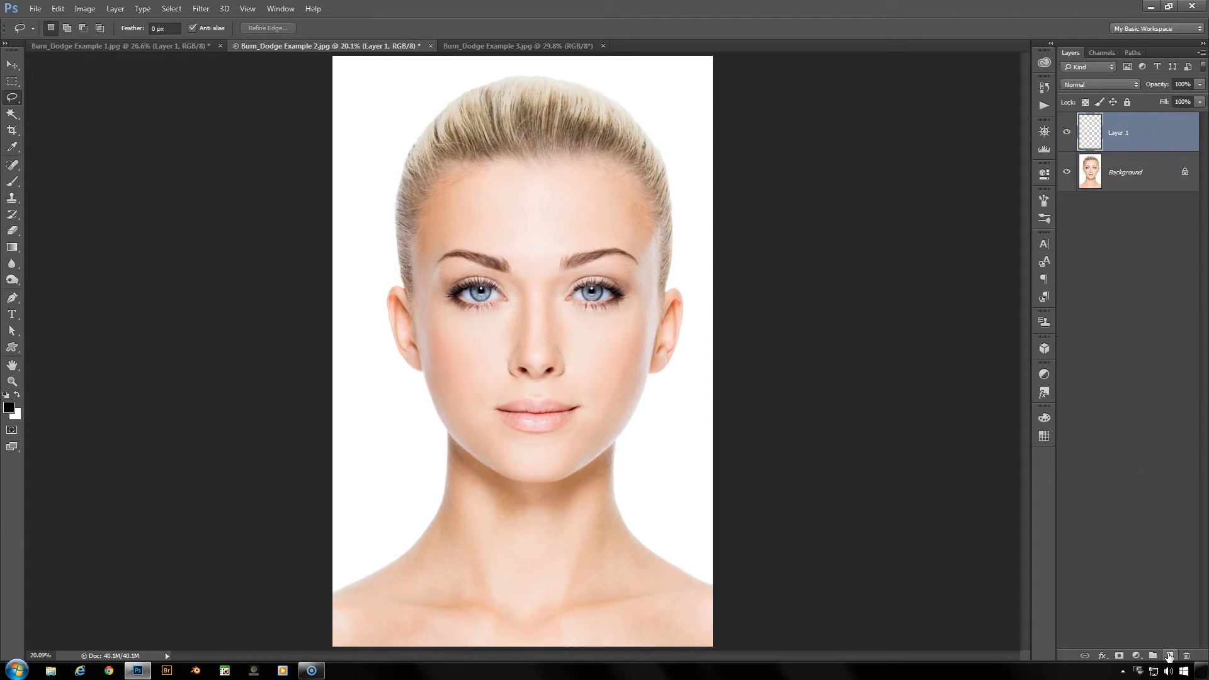
click(1114, 85)
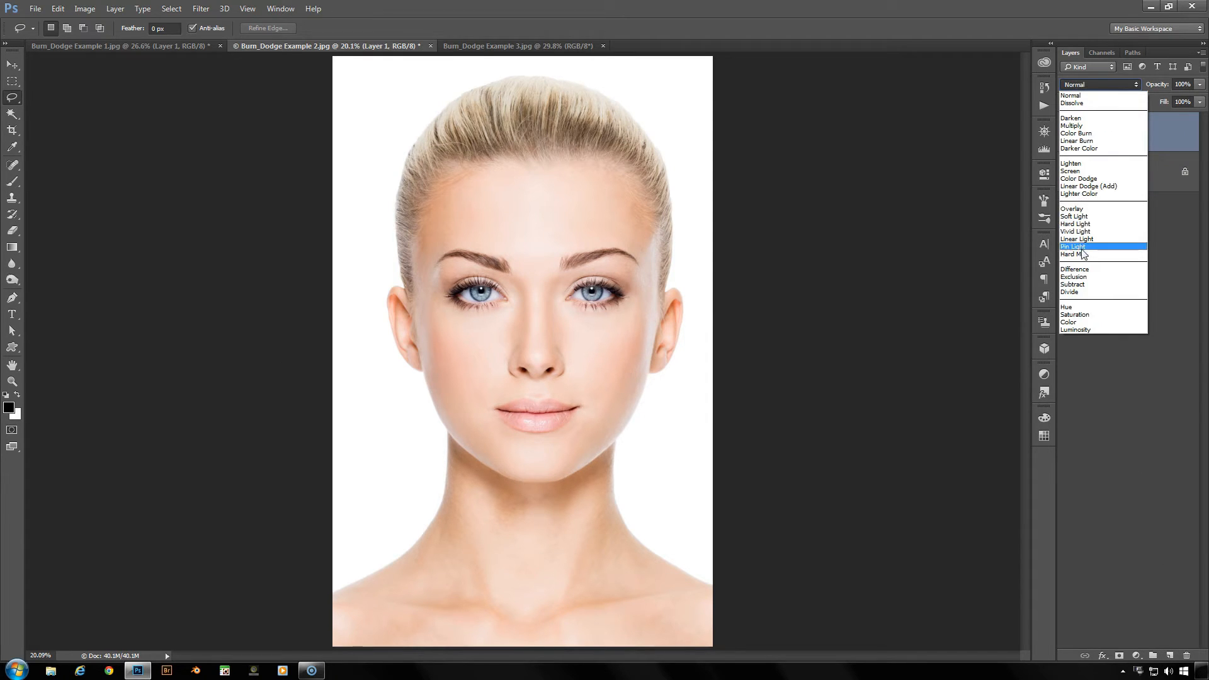
click(1081, 209)
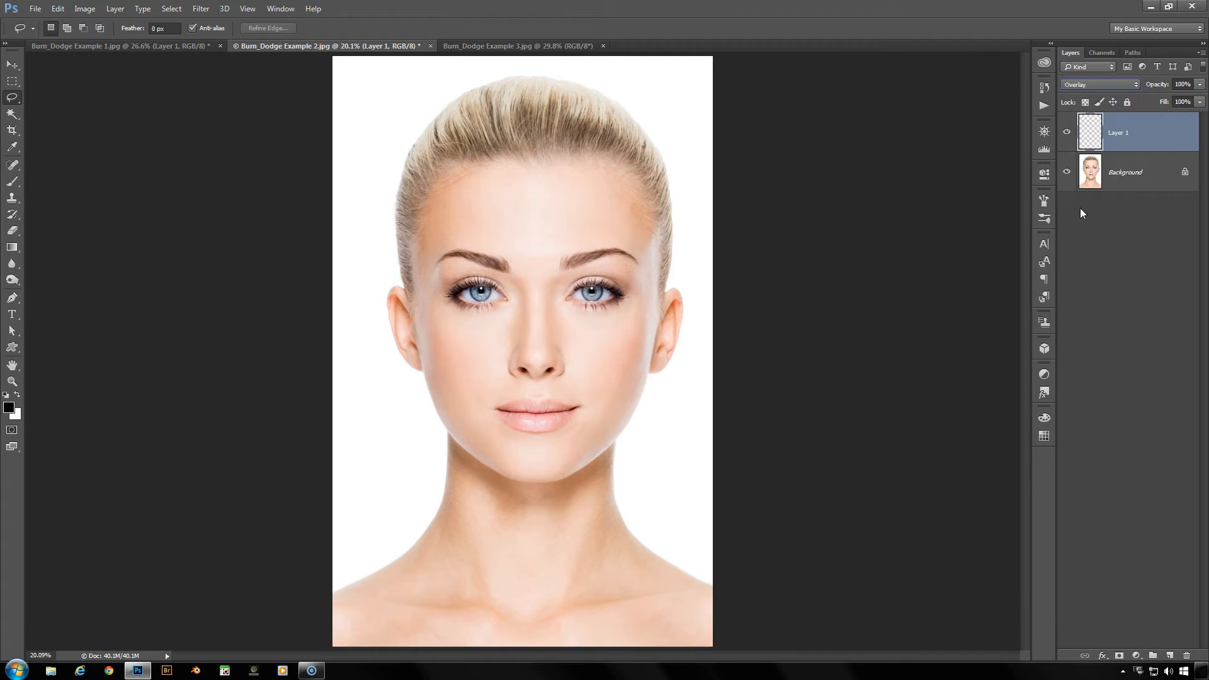
click(57, 9)
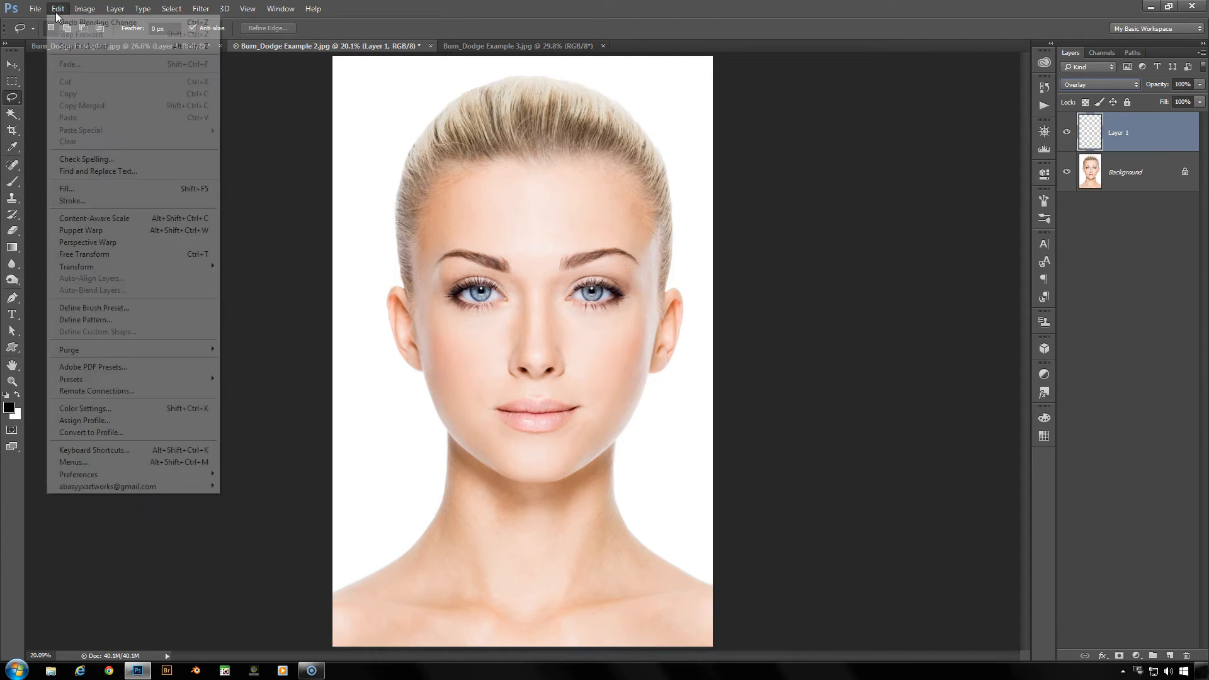
click(141, 190)
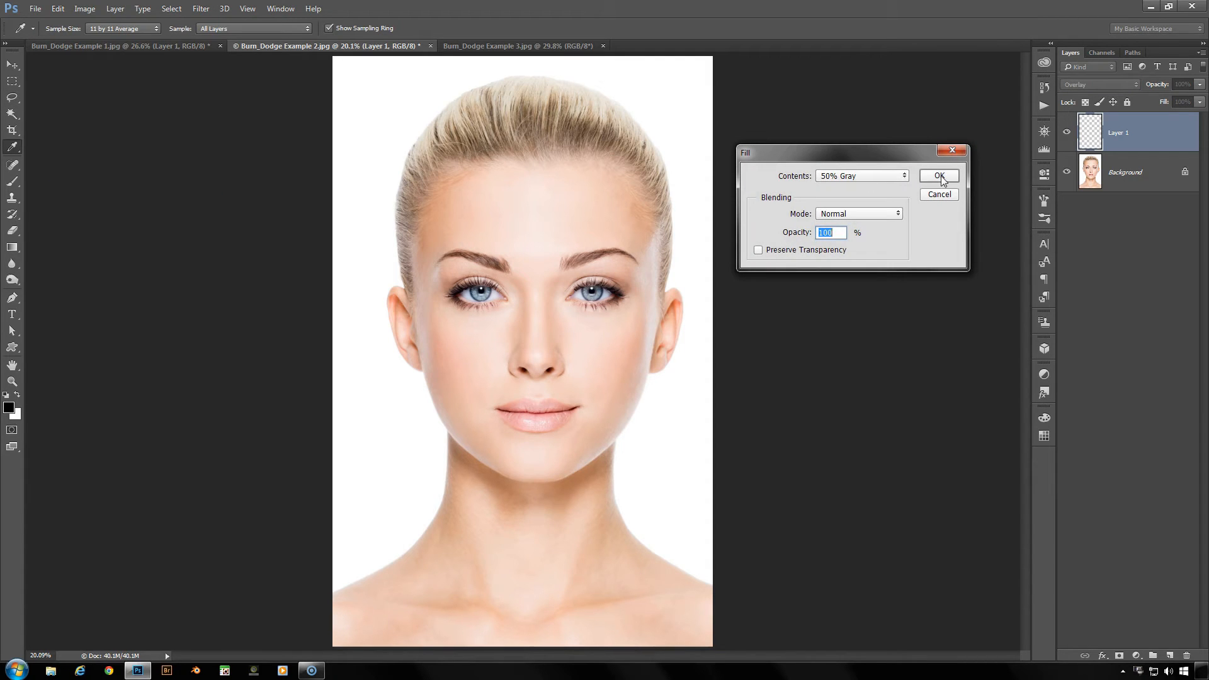
click(939, 177)
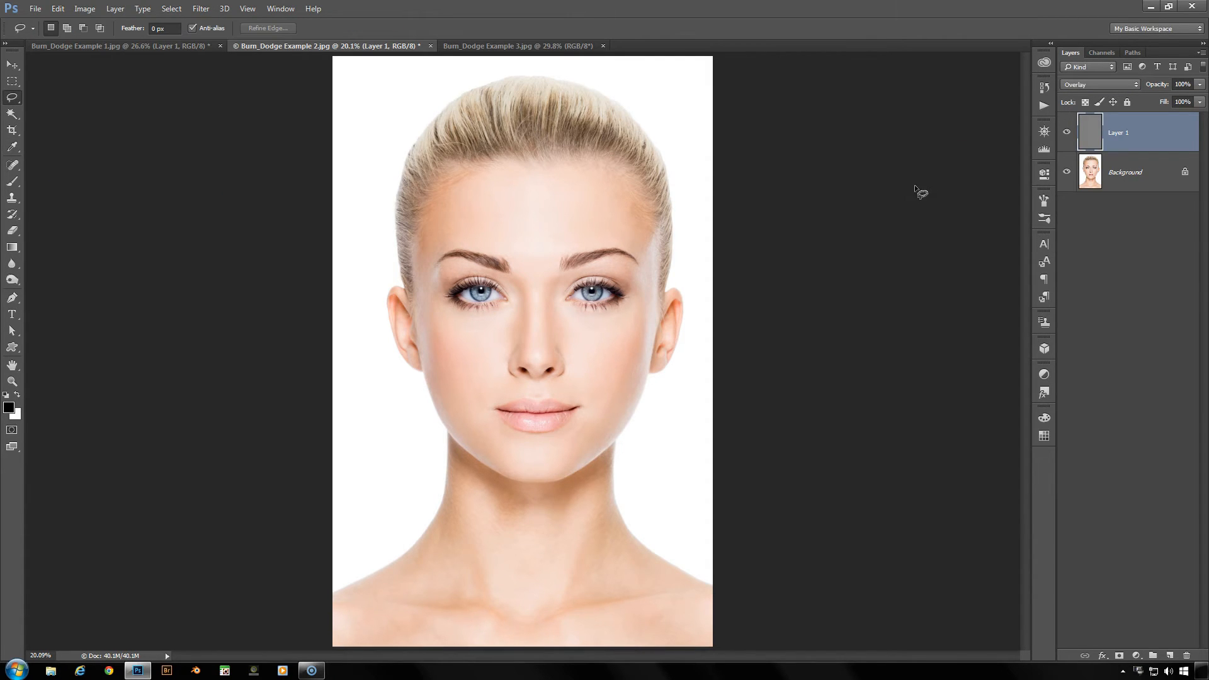
With a 500 px brush at 10% exposure, burn the sides of the forehead and the outer contours of the face
click(11, 281)
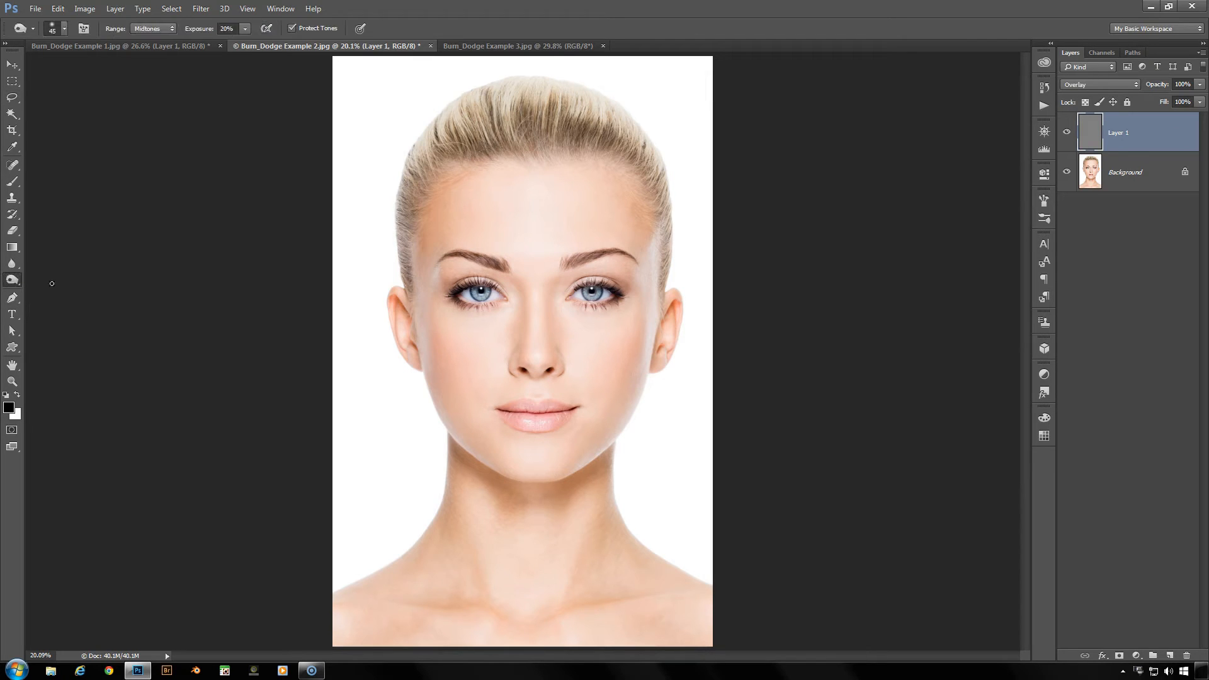
right_click(459, 284)
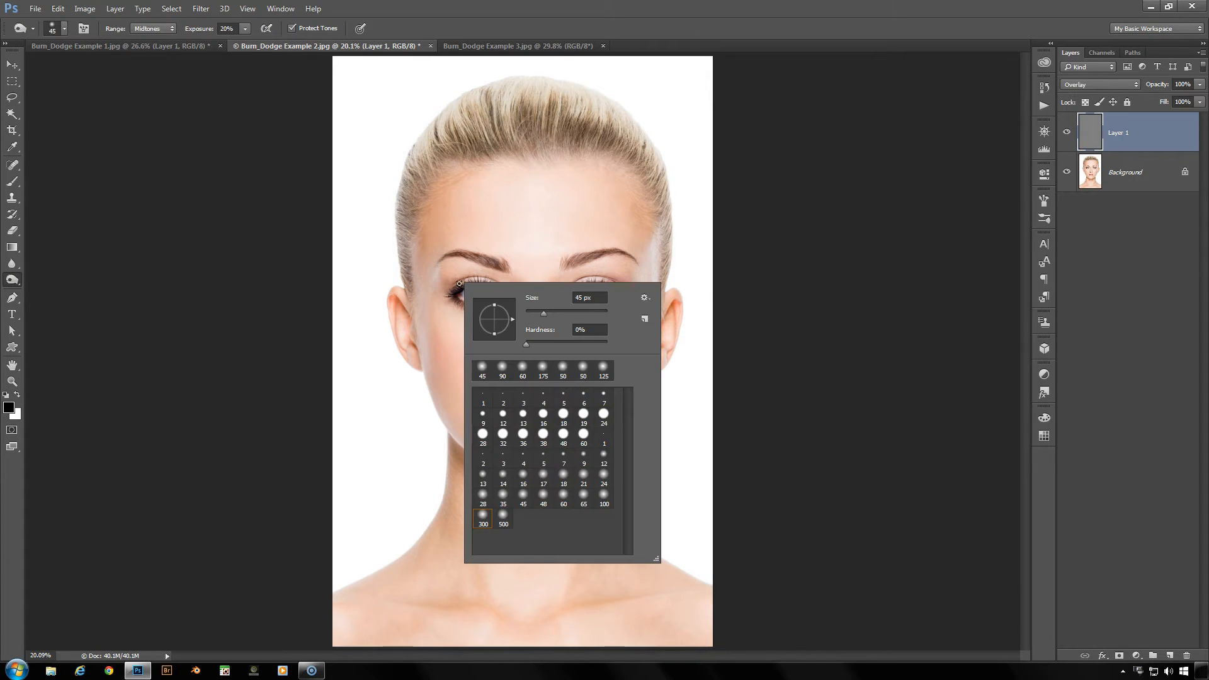
click(503, 517)
click(552, 24)
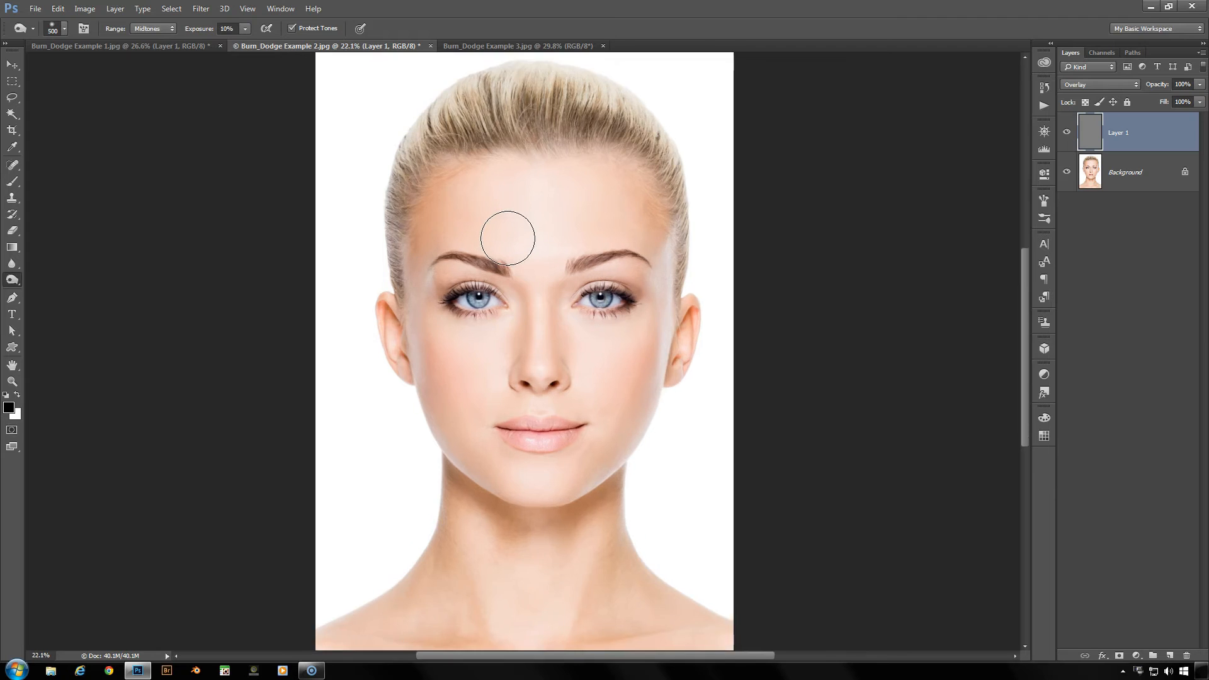
scroll(507, 234, up, 2)
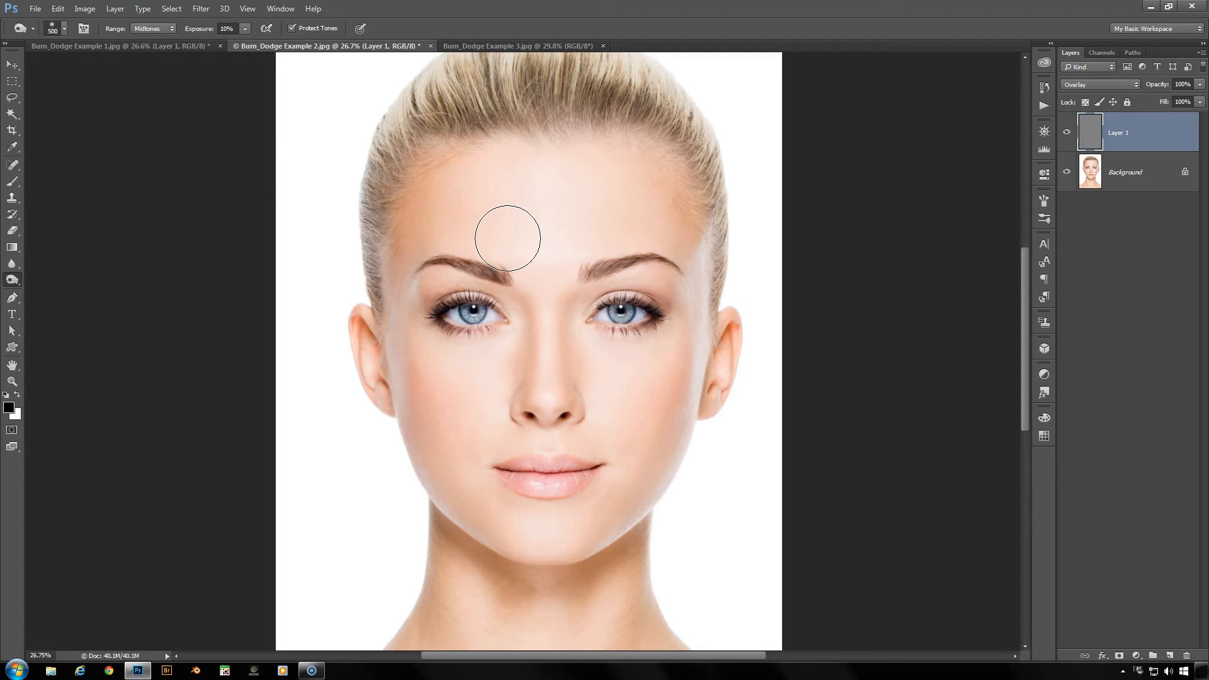
mouse_move(442, 208)
mouse_down()
mouse_move(437, 235)
mouse_move(412, 198)
mouse_move(418, 224)
mouse_move(407, 210)
mouse_move(404, 226)
mouse_move(410, 181)
mouse_move(394, 281)
mouse_move(426, 156)
mouse_move(473, 132)
mouse_move(439, 146)
mouse_move(516, 122)
mouse_move(645, 138)
mouse_move(661, 180)
mouse_move(652, 234)
mouse_move(655, 177)
mouse_move(676, 252)
mouse_move(680, 215)
mouse_move(683, 258)
mouse_move(685, 214)
mouse_move(680, 420)
mouse_move(671, 415)
mouse_move(672, 378)
mouse_move(671, 403)
mouse_move(704, 378)
mouse_move(690, 397)
mouse_move(677, 385)
mouse_move(670, 403)
mouse_move(687, 366)
mouse_move(675, 425)
mouse_move(620, 516)
mouse_up()
Reduce the brush to 300 px and burn along the cheek and jawline to deepen the face contour
key(bracketleft)
key(bracketleft)
mouse_move(410, 415)
mouse_down()
mouse_move(402, 380)
mouse_move(423, 455)
mouse_move(473, 525)
mouse_up()
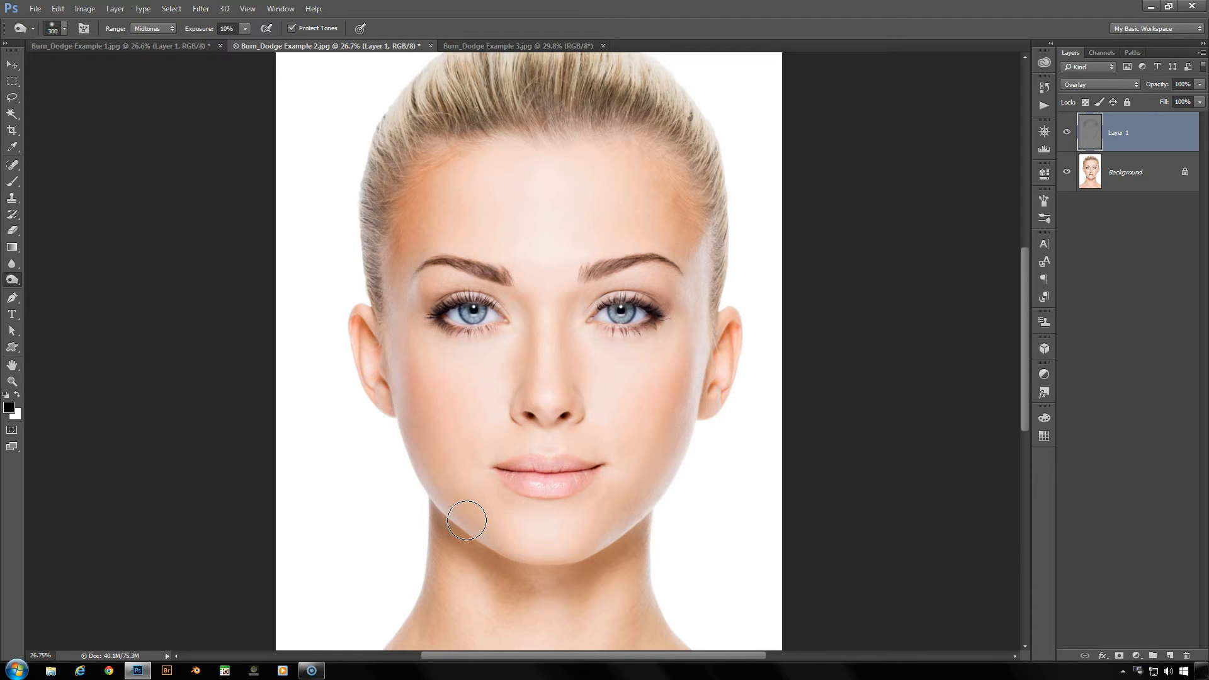
mouse_move(411, 390)
mouse_down()
mouse_move(381, 278)
mouse_move(444, 487)
mouse_move(430, 447)
mouse_move(411, 442)
mouse_move(418, 466)
mouse_move(418, 401)
mouse_move(411, 372)
mouse_move(417, 427)
mouse_move(395, 347)
mouse_move(397, 398)
mouse_move(406, 388)
mouse_move(396, 359)
mouse_move(406, 411)
mouse_move(406, 382)
mouse_move(422, 413)
mouse_move(411, 415)
mouse_move(425, 455)
mouse_move(423, 337)
mouse_up()
Burn around both eyes with a 250 px brush and along the sides of the nose with a 175 px brush
scroll(615, 347, up, 4)
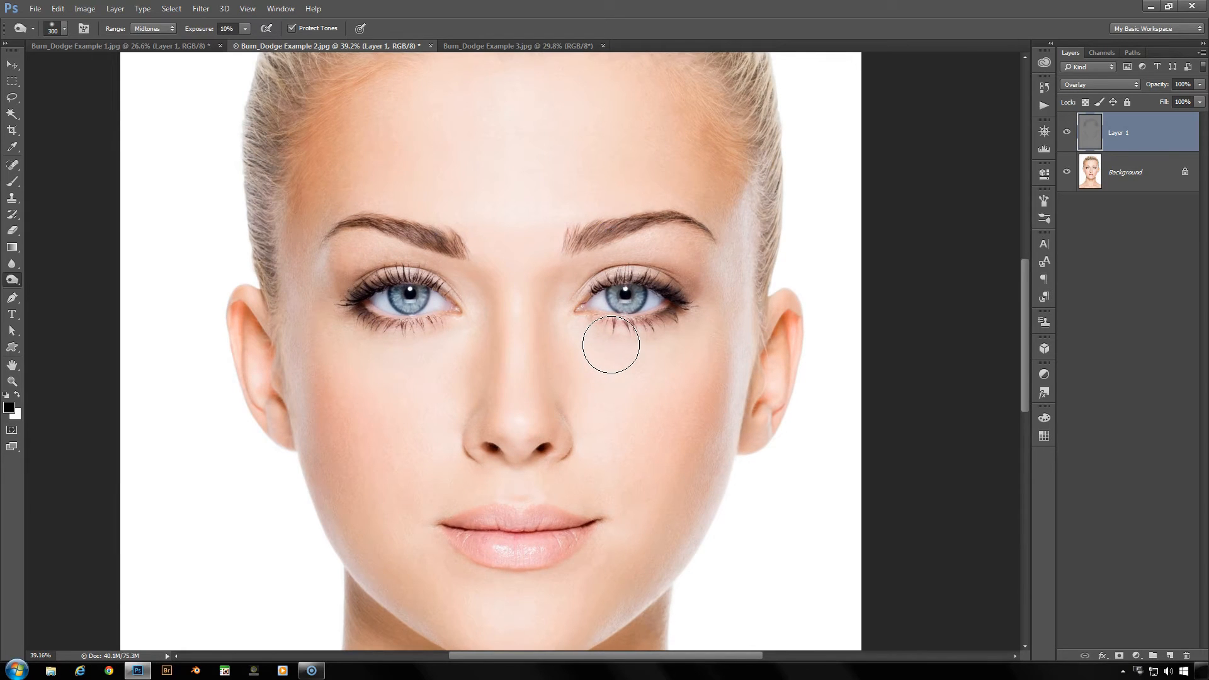
scroll(610, 344, up, 1)
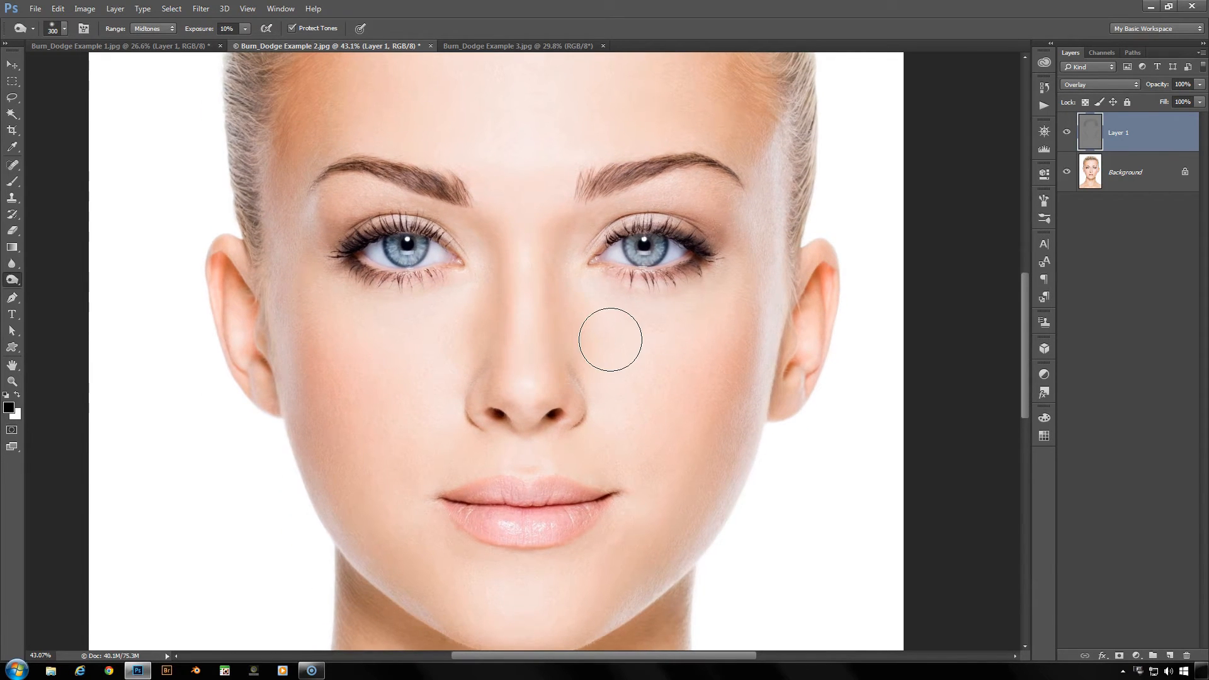
key(bracketleft)
mouse_move(318, 256)
mouse_down()
mouse_move(329, 207)
mouse_move(337, 214)
mouse_move(322, 242)
mouse_move(368, 215)
mouse_move(318, 255)
mouse_move(444, 233)
mouse_up()
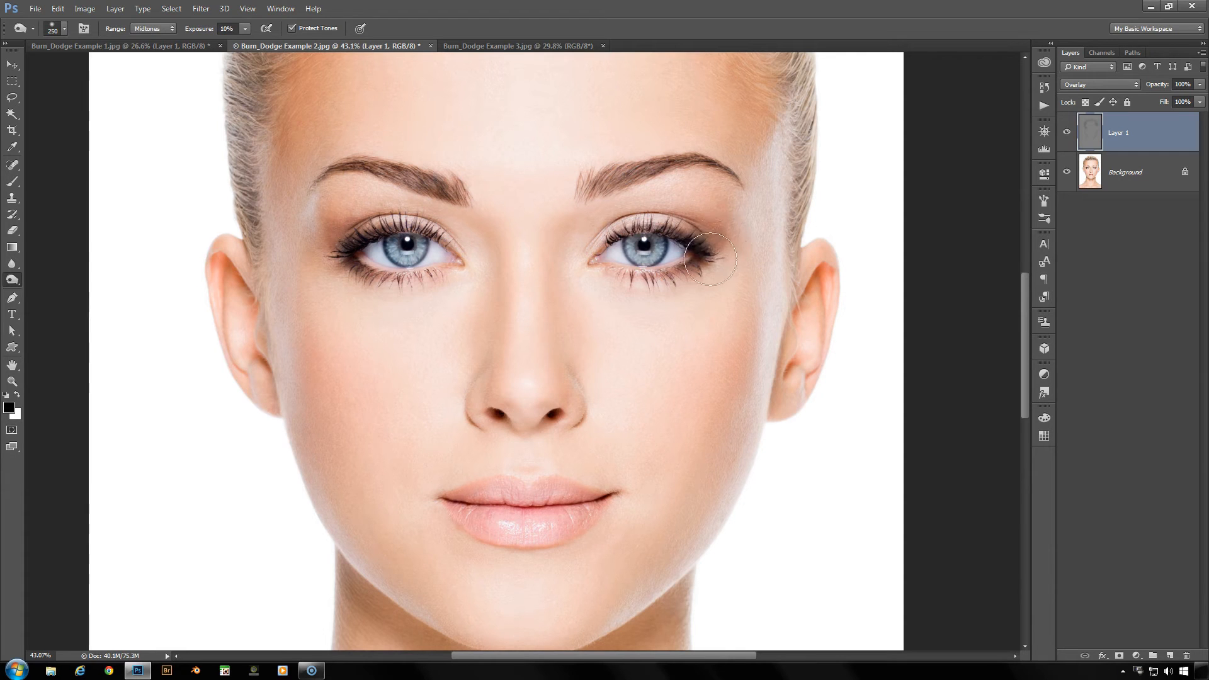
mouse_move(709, 266)
mouse_down()
mouse_move(727, 180)
mouse_move(715, 149)
mouse_move(701, 228)
mouse_move(670, 277)
mouse_up()
key(bracketleft)
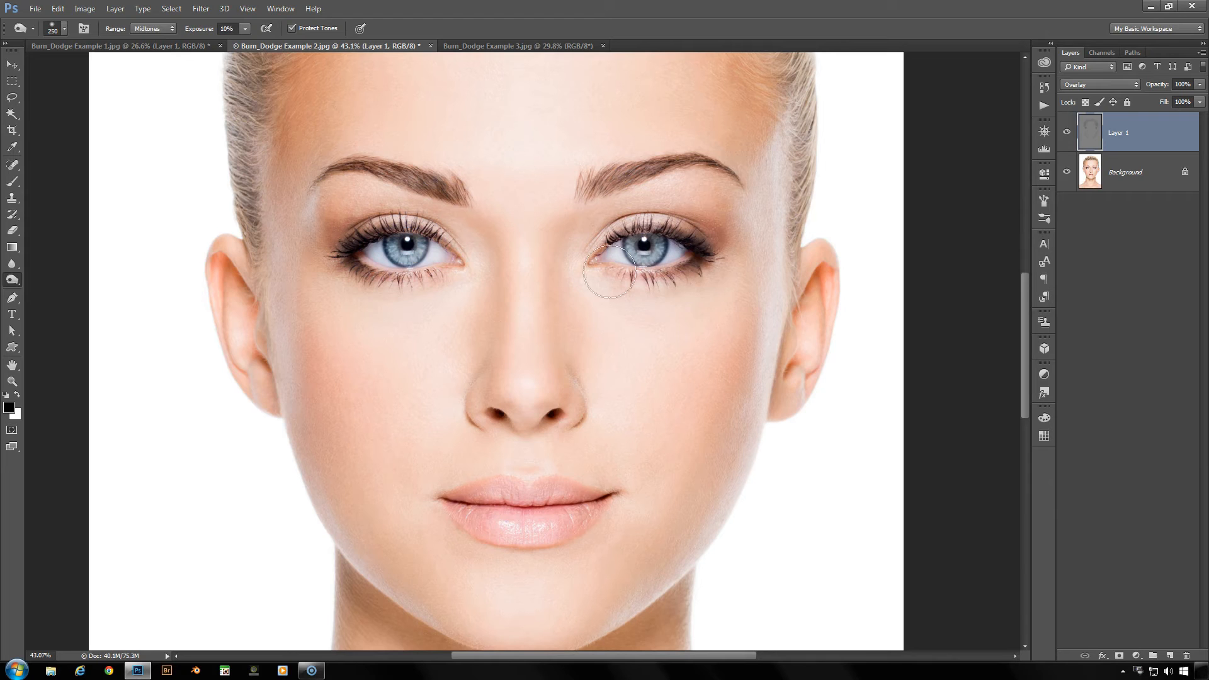
key(bracketleft)
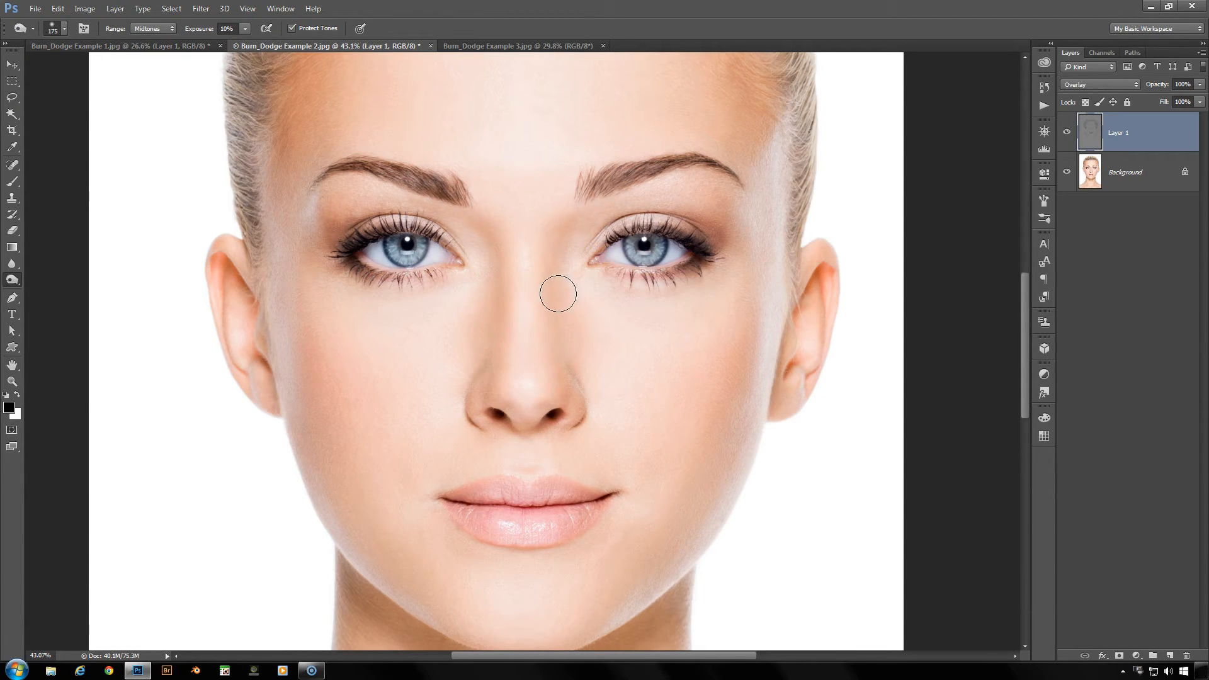
Reduce the brush to 100 px and burn the shadow beneath the lower lip and around the mouth corners
scroll(637, 504, up, 3)
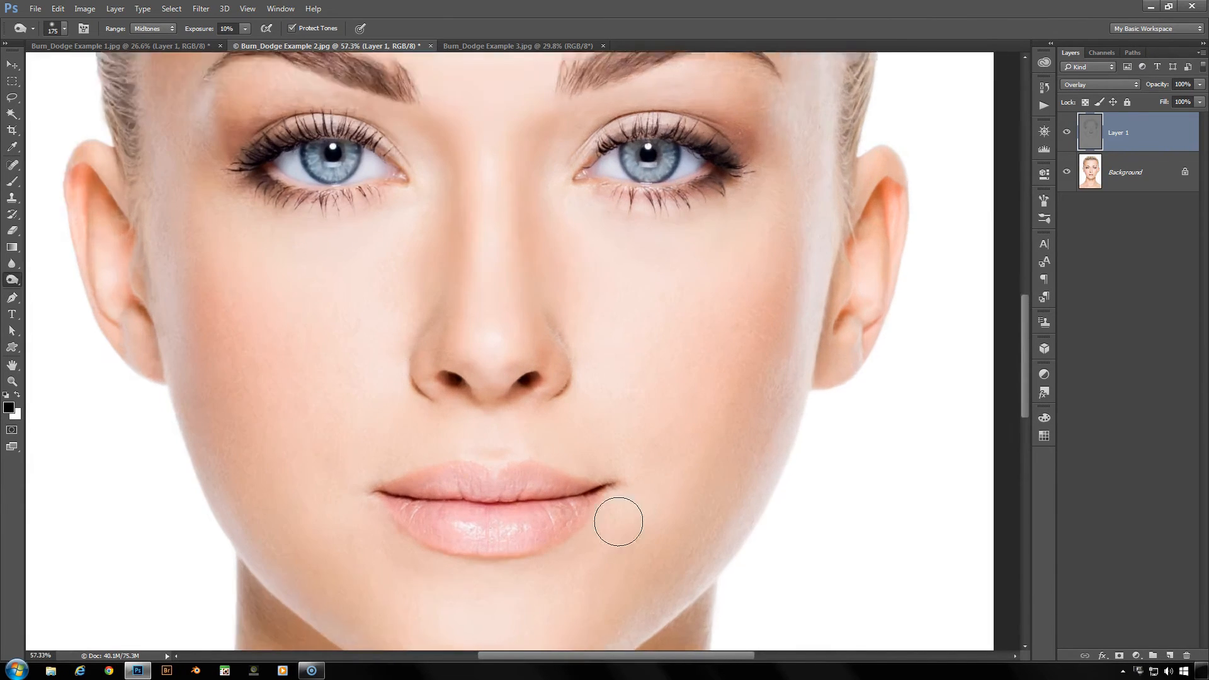
drag(557, 498, 593, 397)
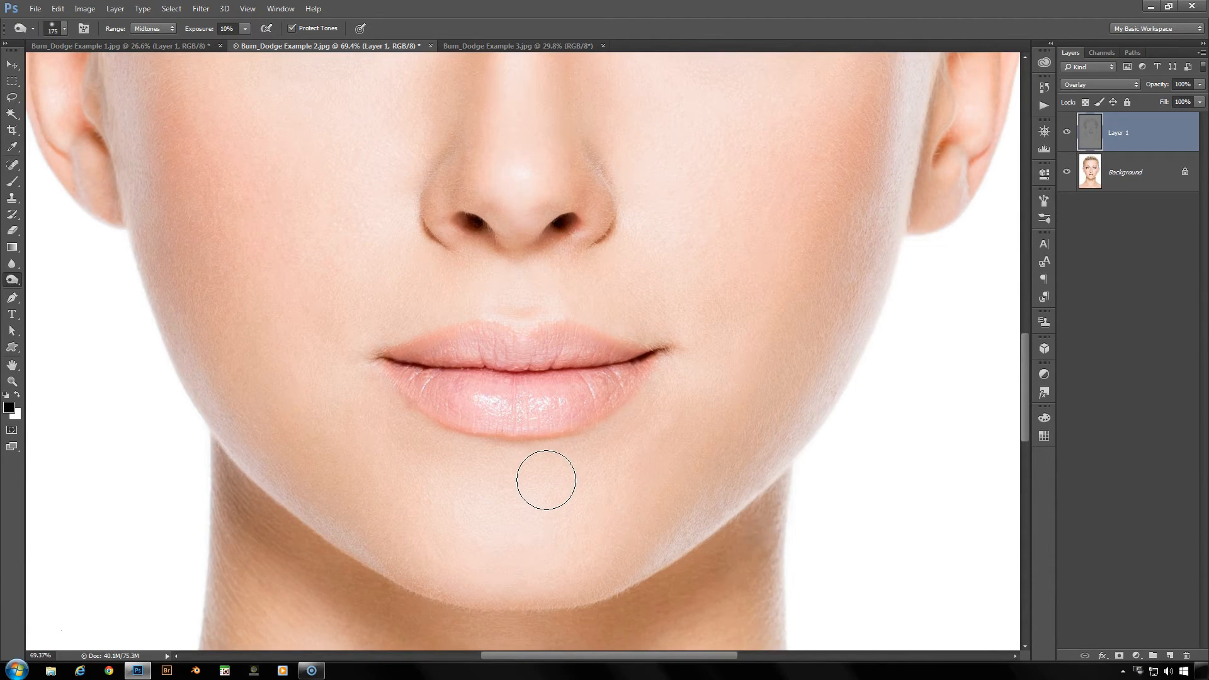
key(bracketleft)
key(bracketleft)
key(bracketleft)
drag(423, 416, 401, 391)
mouse_move(410, 407)
mouse_down()
mouse_move(462, 435)
mouse_move(598, 418)
mouse_up()
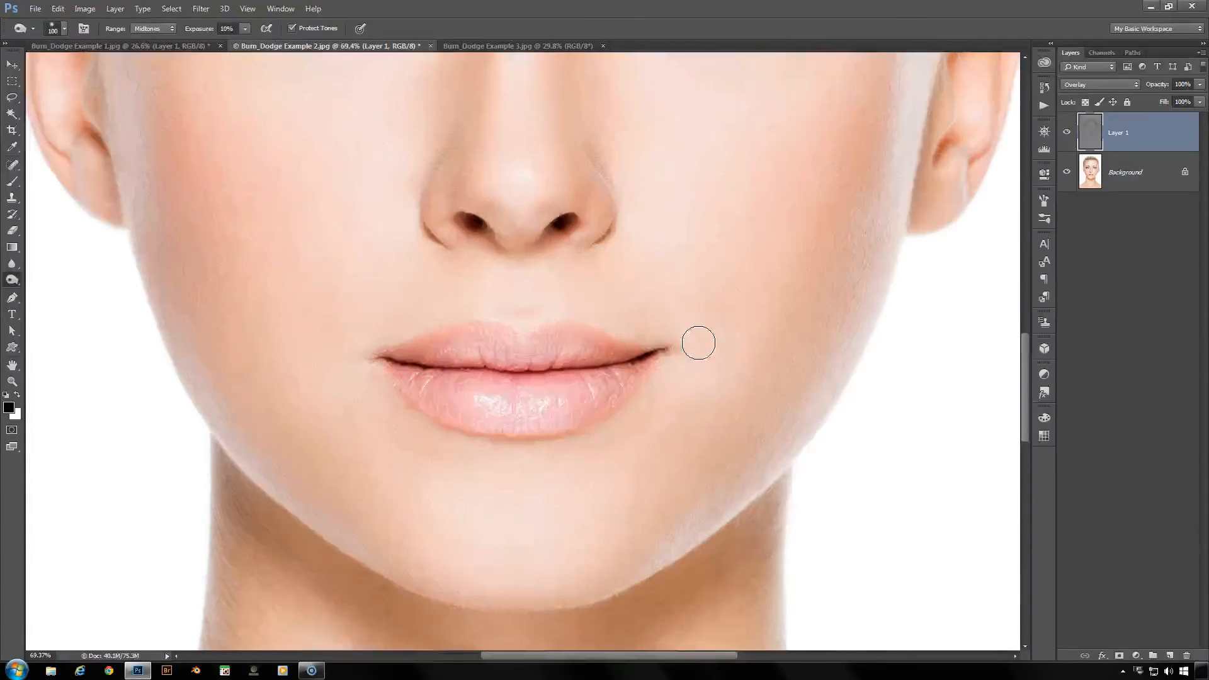
Set the brush to 400 px and burn the shadows of the neck, from below the jaw down to the collarbones
scroll(724, 356, down, 5)
drag(634, 607, 574, 402)
key(bracketright)
key(bracketright)
key(bracketright)
key(bracketright)
key(bracketright)
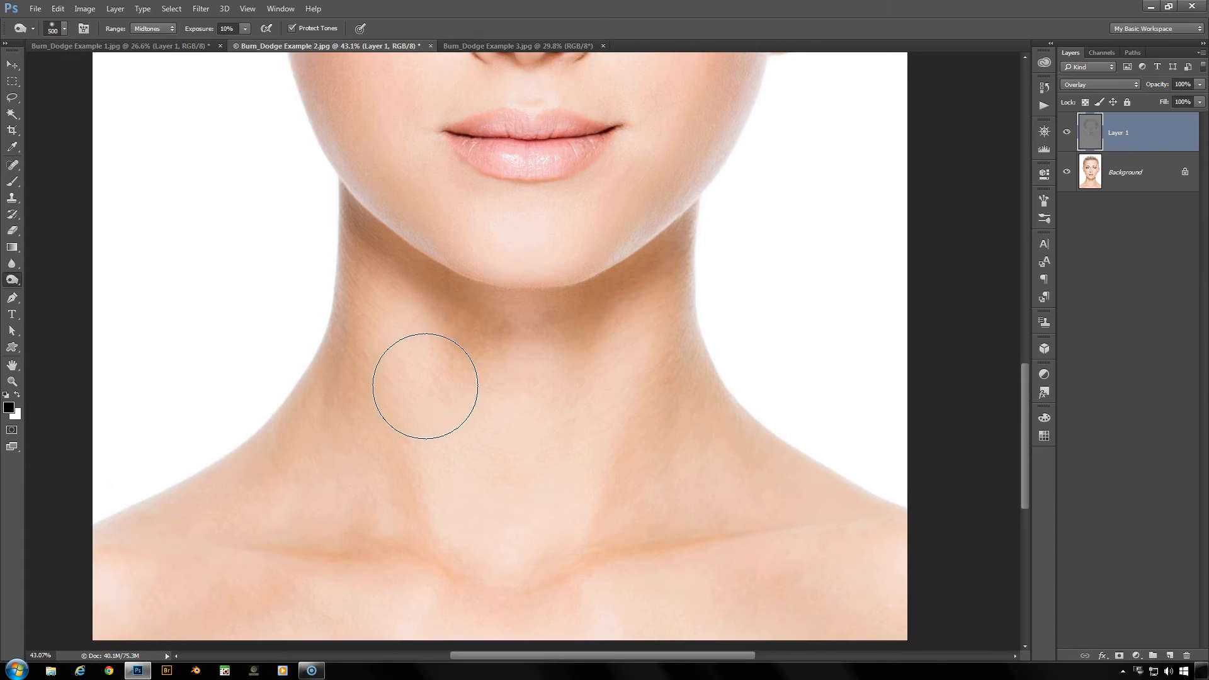
key(bracketleft)
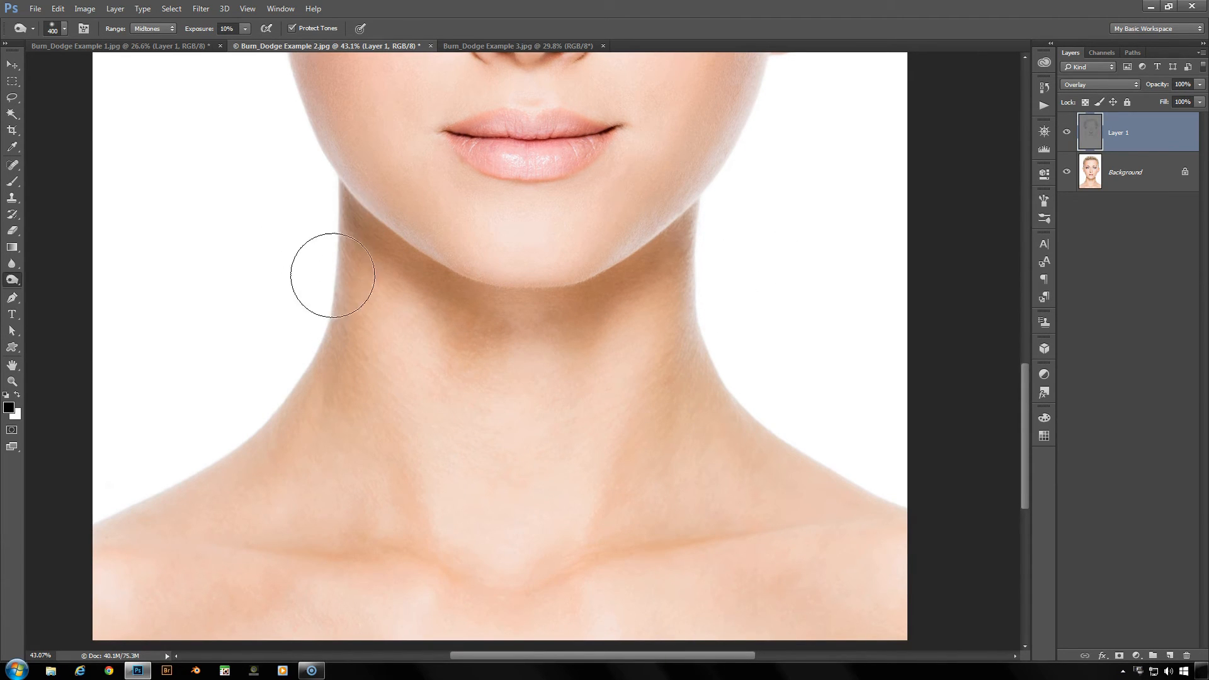
mouse_move(516, 334)
mouse_down()
mouse_move(638, 304)
mouse_move(700, 250)
mouse_move(733, 300)
mouse_move(689, 336)
mouse_move(694, 368)
mouse_move(634, 516)
mouse_move(724, 430)
mouse_move(672, 489)
mouse_up()
mouse_move(314, 341)
mouse_down()
mouse_move(317, 404)
mouse_move(354, 405)
mouse_move(373, 483)
mouse_move(423, 452)
mouse_move(216, 534)
mouse_move(512, 583)
mouse_move(800, 531)
mouse_move(646, 551)
mouse_move(566, 582)
mouse_move(267, 550)
mouse_up()
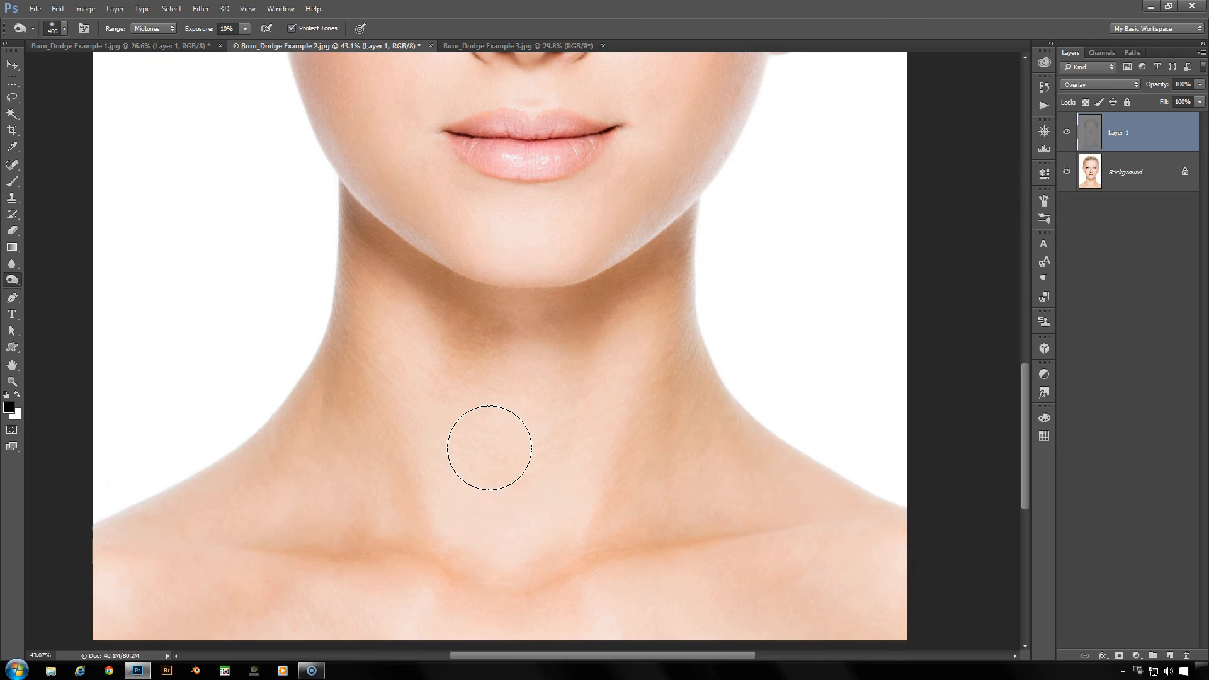
Reduce the brush to 150 px and burn the irises of both eyes
scroll(637, 315, down, 3)
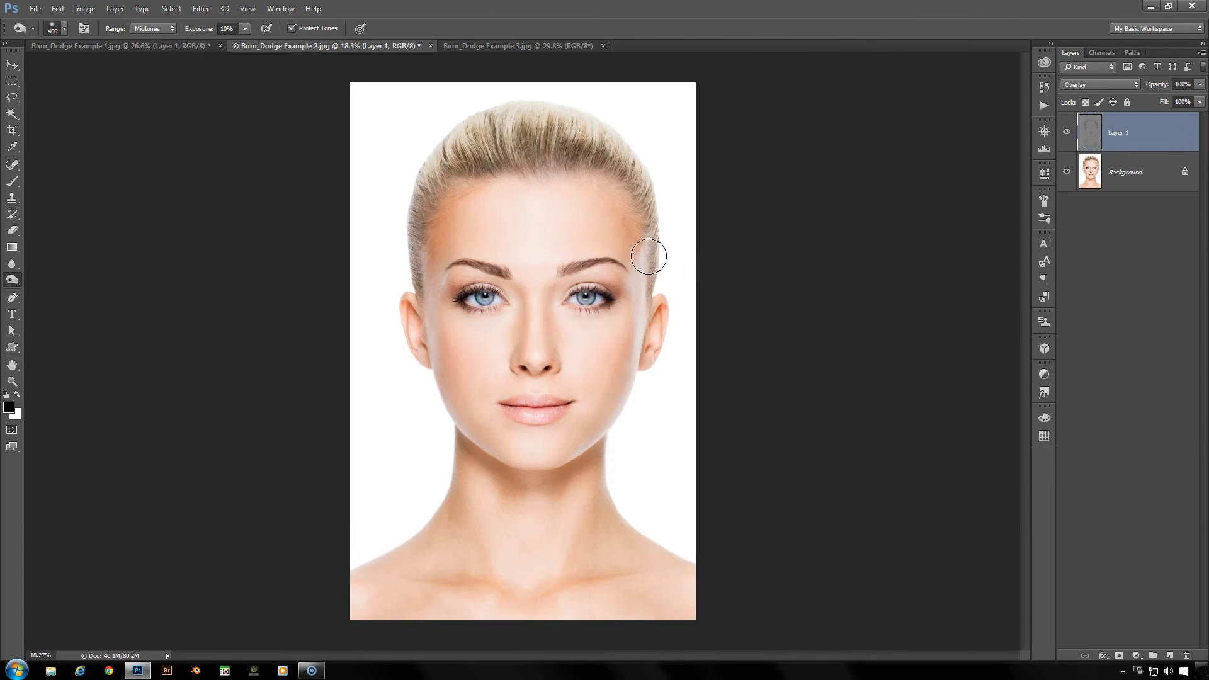
scroll(661, 268, up, 1)
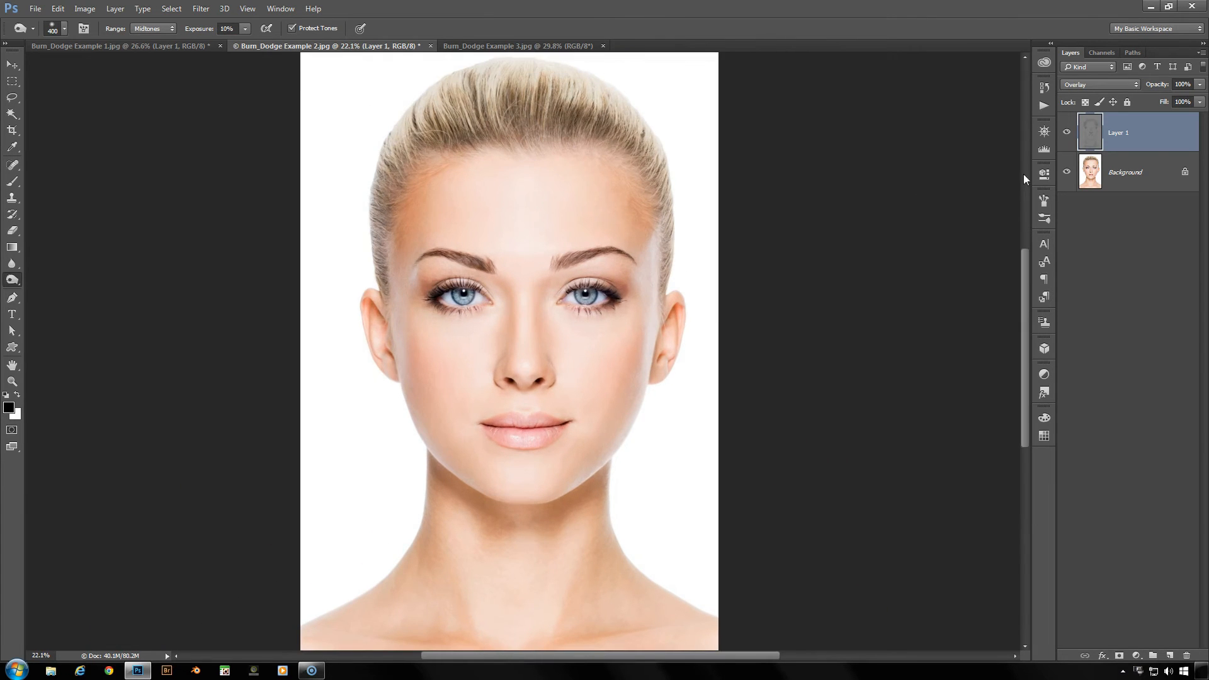
scroll(591, 308, up, 2)
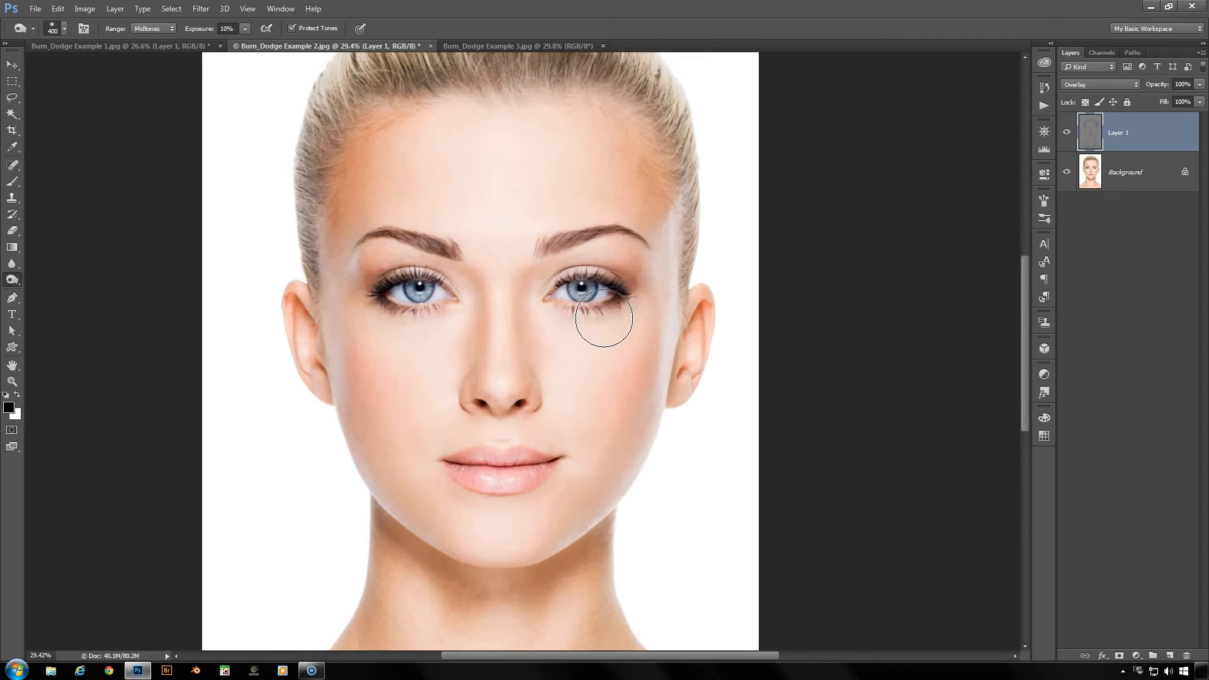
scroll(604, 319, up, 1)
key(bracketleft)
key(bracketleft)
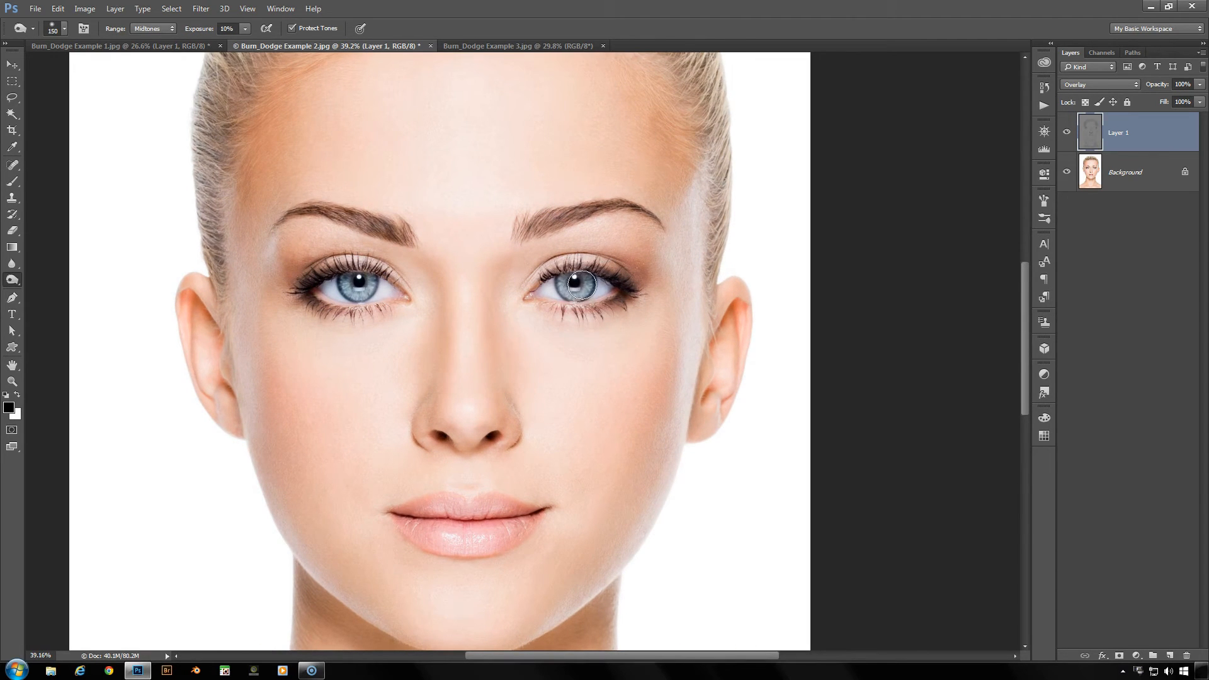
mouse_move(571, 280)
mouse_down()
mouse_move(585, 277)
mouse_move(568, 282)
mouse_up()
mouse_move(321, 288)
mouse_down()
mouse_move(366, 281)
mouse_move(349, 279)
mouse_up()
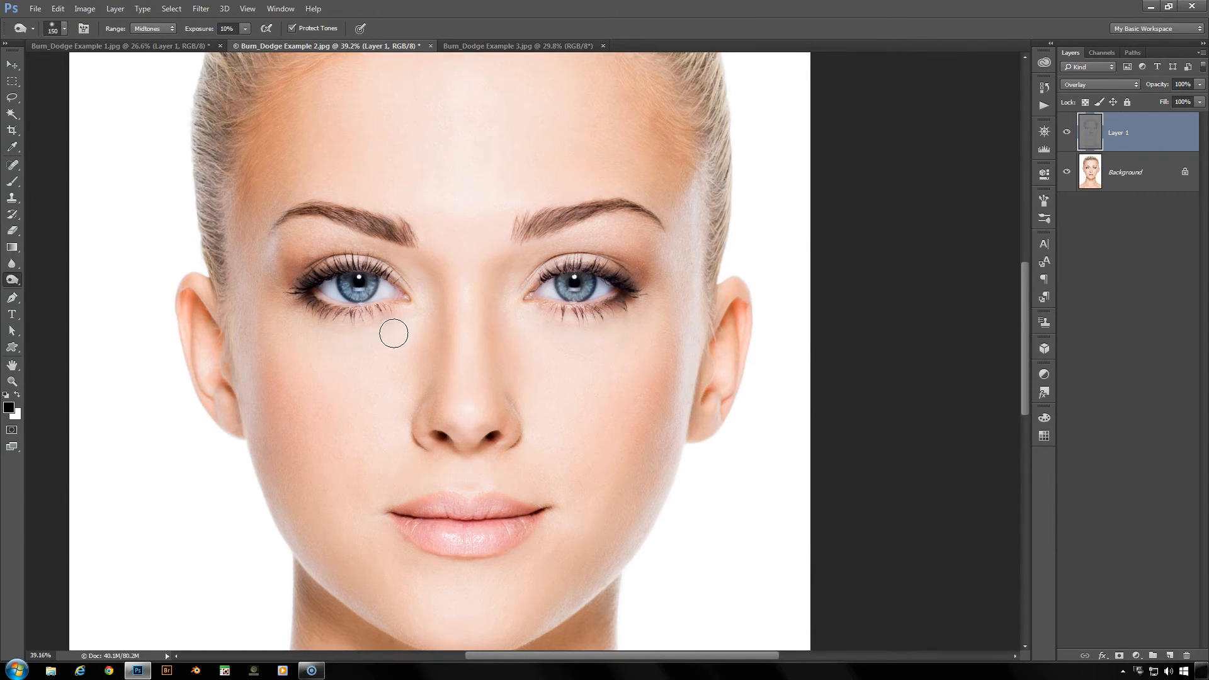
Toggle Layer 1's visibility to compare the whole portrait before and after the burning
scroll(394, 334, down, 5)
scroll(460, 321, down, 1)
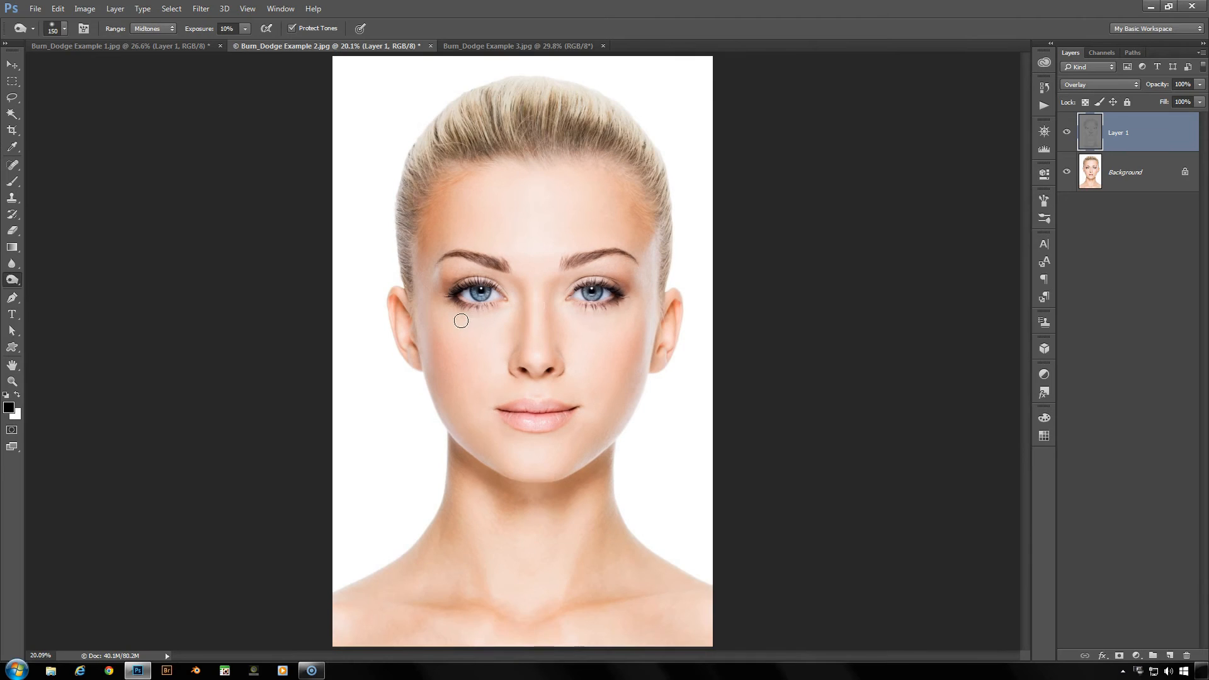
click(1067, 134)
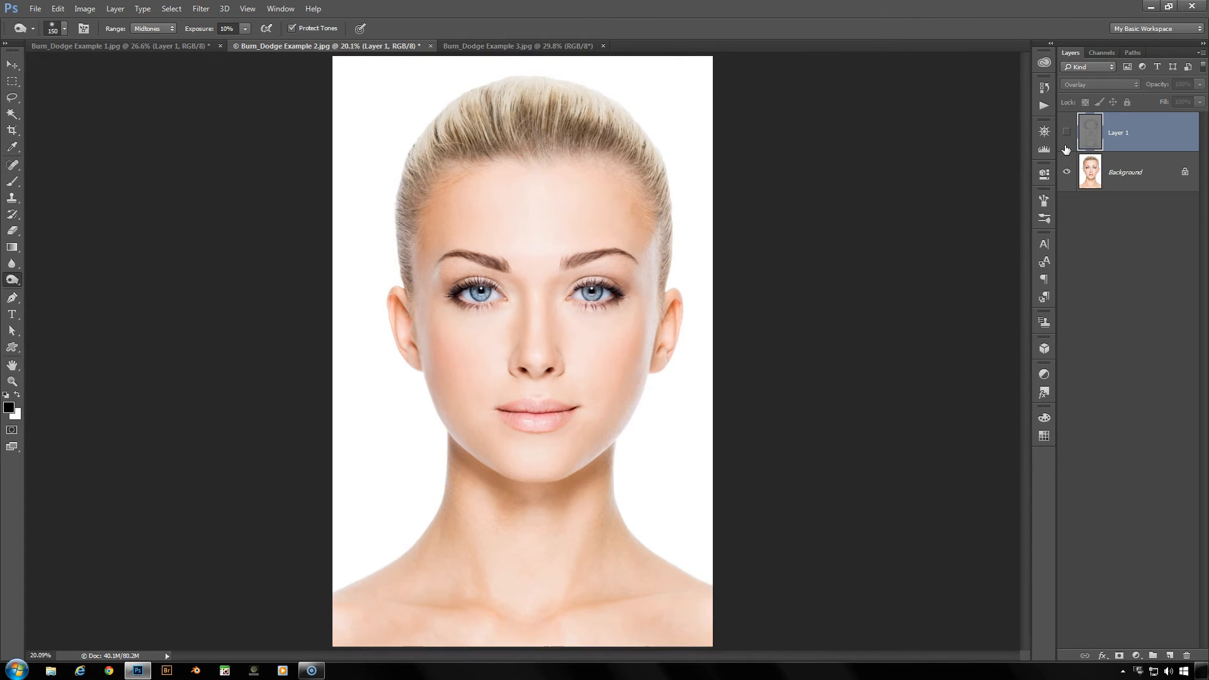
click(1066, 134)
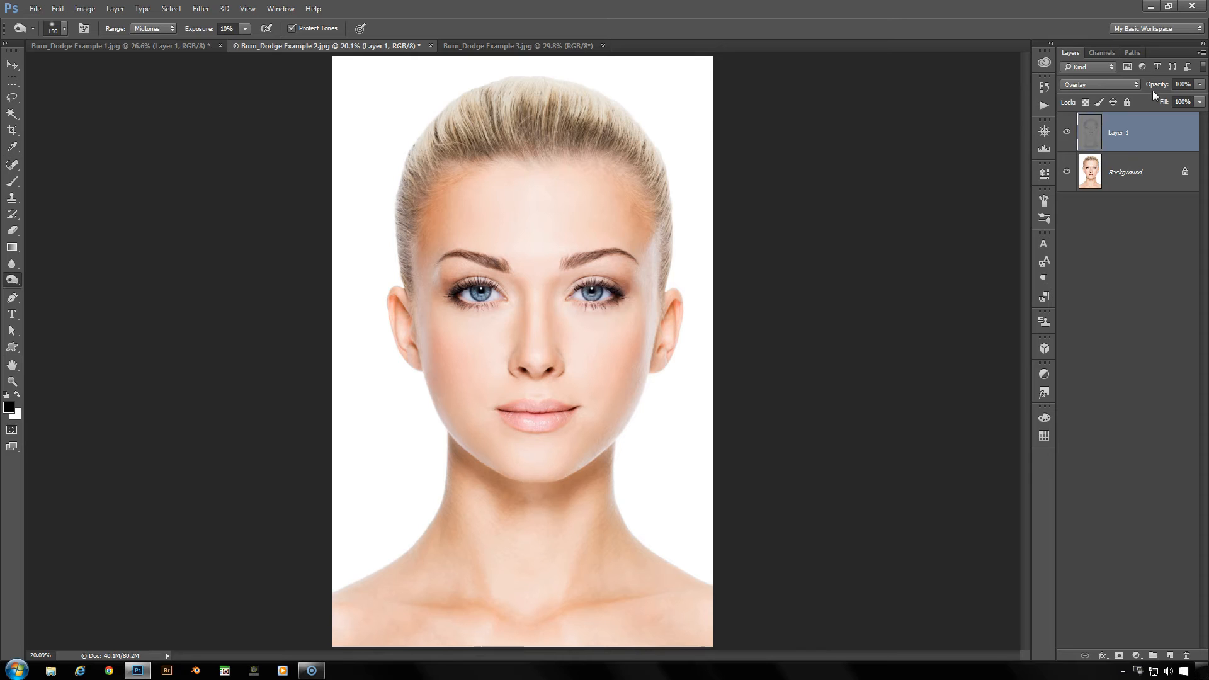
Adjust Layer 1's opacity and toggle its visibility to judge the strength of the effect
drag(1162, 89, 1156, 89)
key(Return)
click(1066, 133)
click(1066, 133)
Switch to Burn_Dodge Example 3.jpg, reduce the brush to 100 px, and add a new layer in Overlay blend mode
click(545, 45)
key(bracketleft)
key(bracketleft)
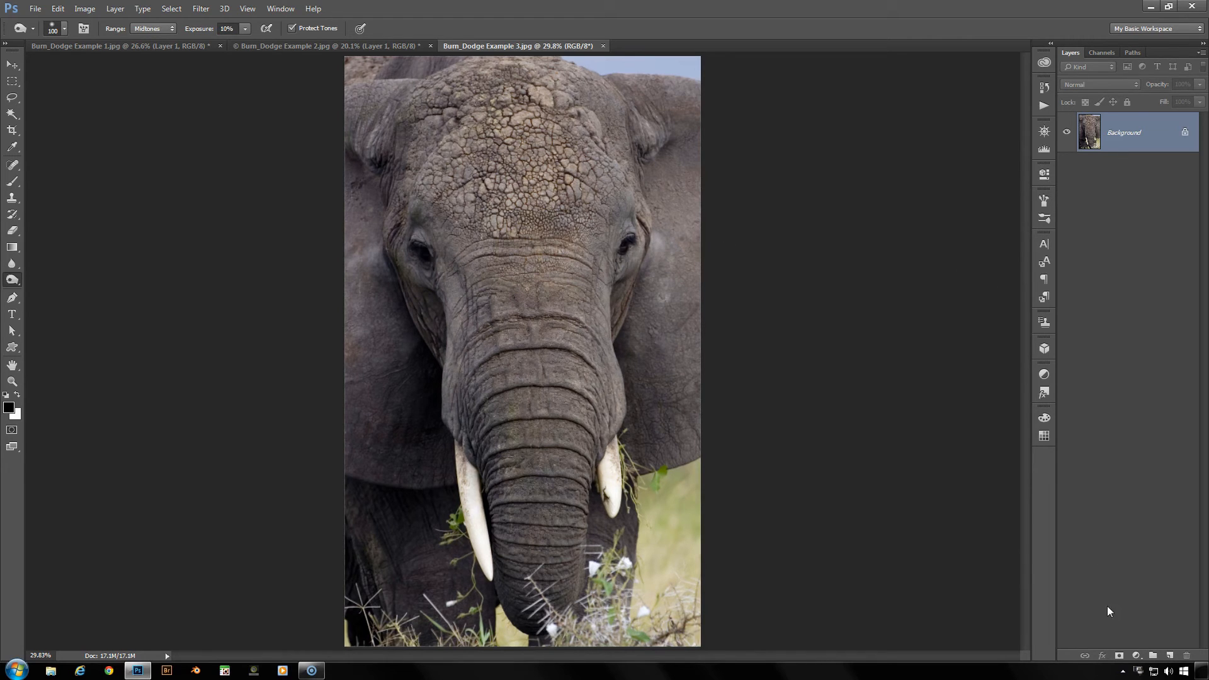
click(1169, 655)
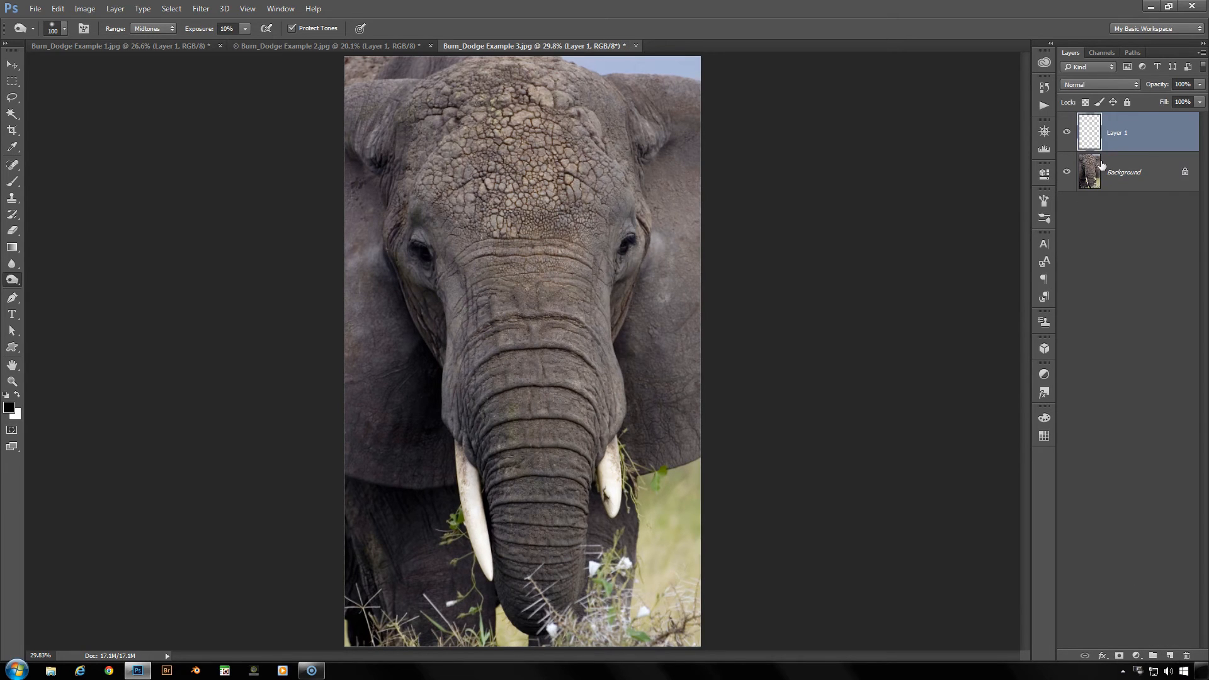
click(1109, 88)
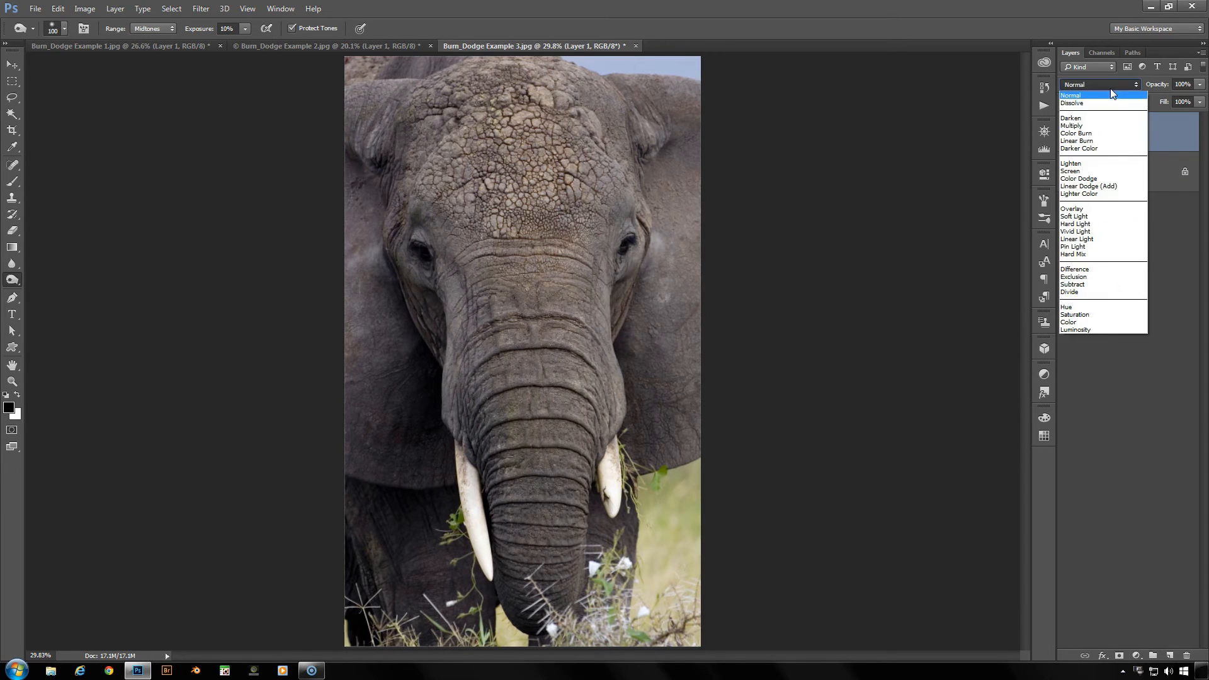
click(1080, 208)
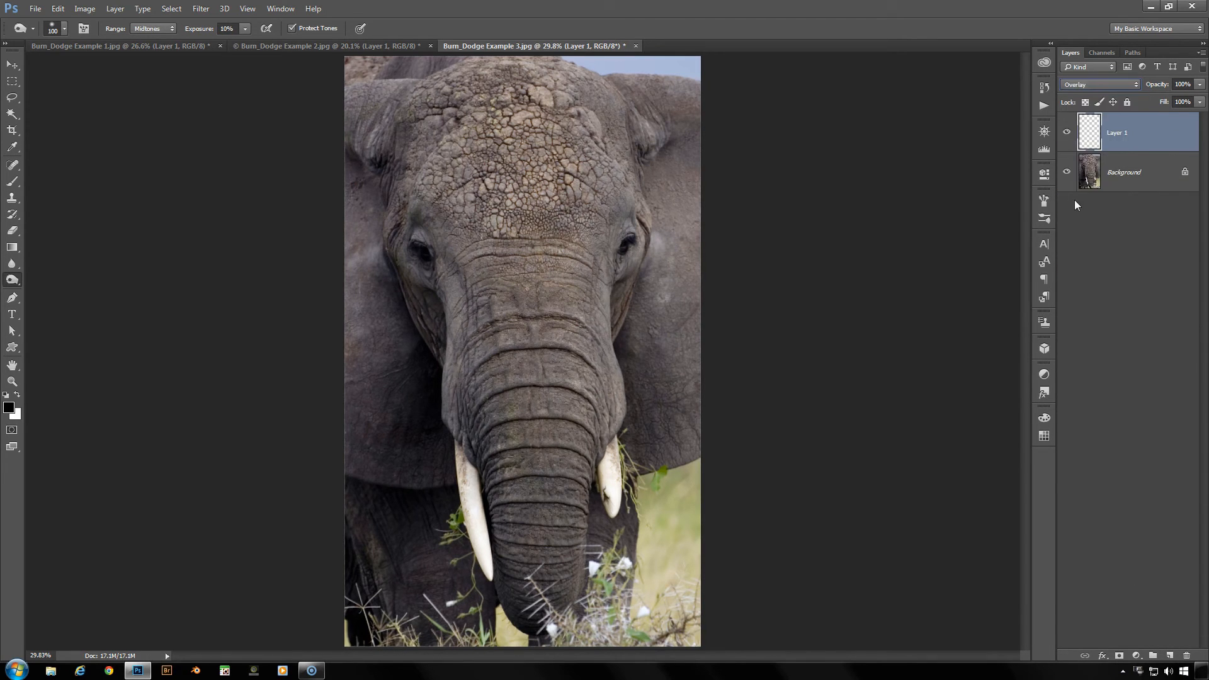
Fill Layer 1 with 50% Gray in Normal mode at 100% opacity and reactivate the Burn tool
click(57, 8)
click(68, 189)
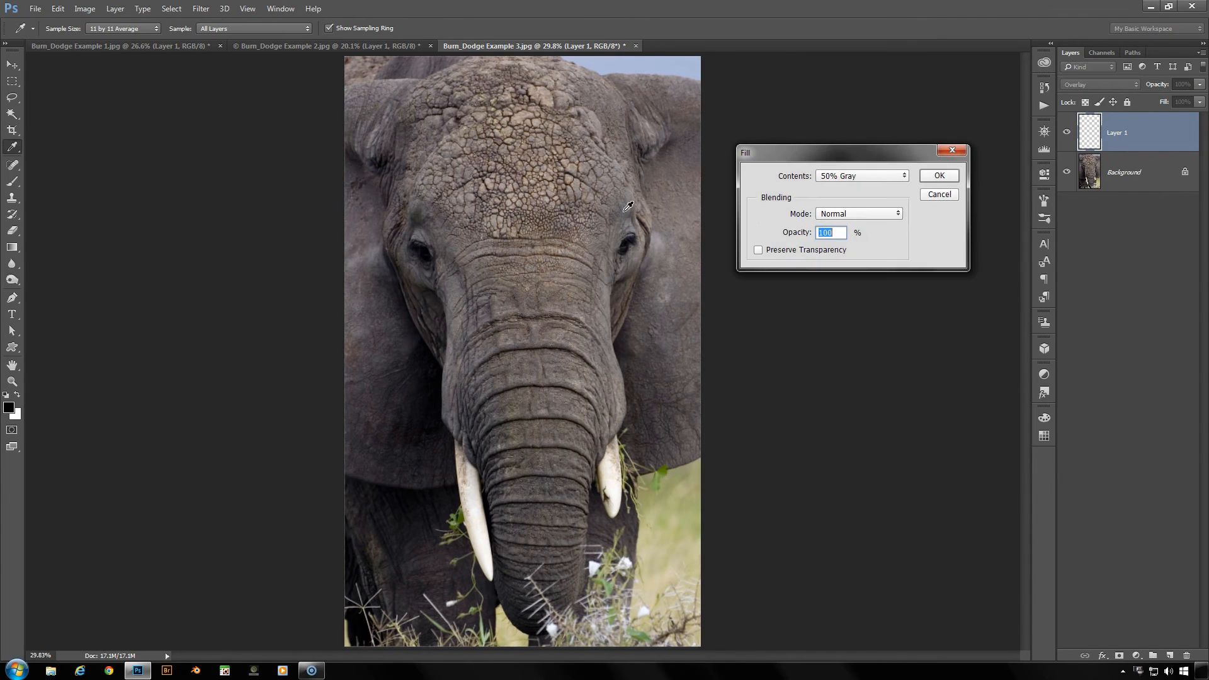
click(938, 176)
key(o)
Set the Burn tool to 30% exposure with a 40 px brush and burn the creases across the upper trunk
scroll(622, 406, up, 5)
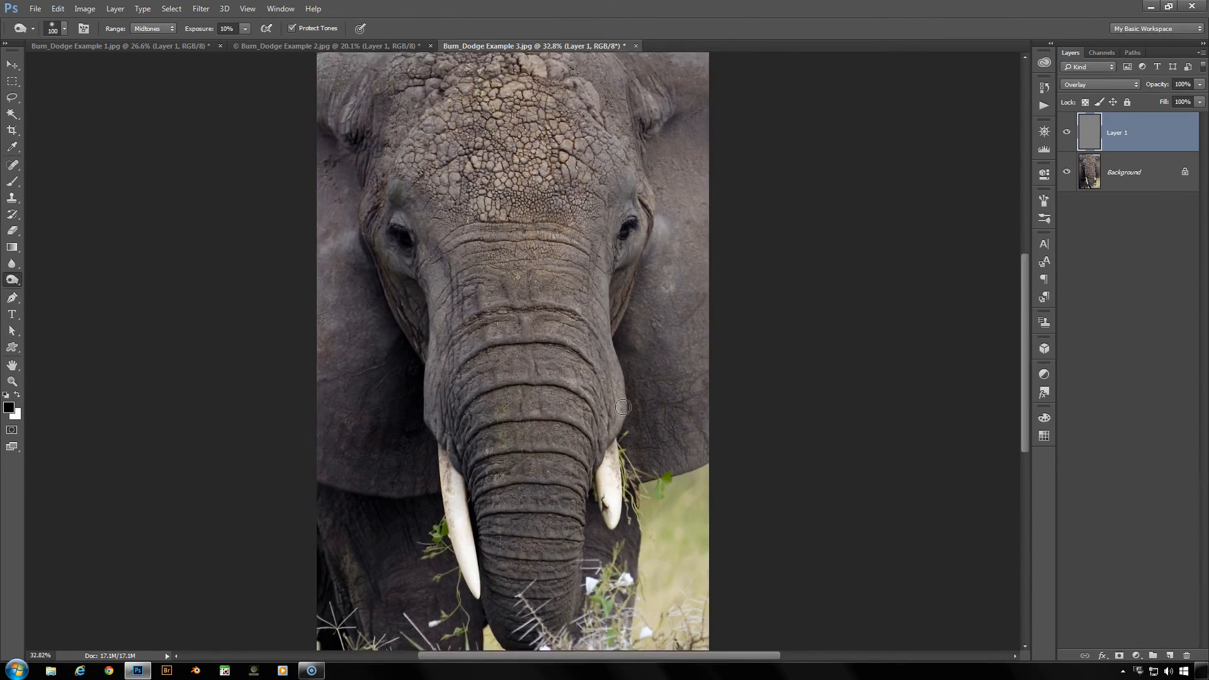
scroll(535, 400, up, 2)
mouse_move(409, 319)
mouse_down()
mouse_move(548, 301)
mouse_move(553, 283)
mouse_up()
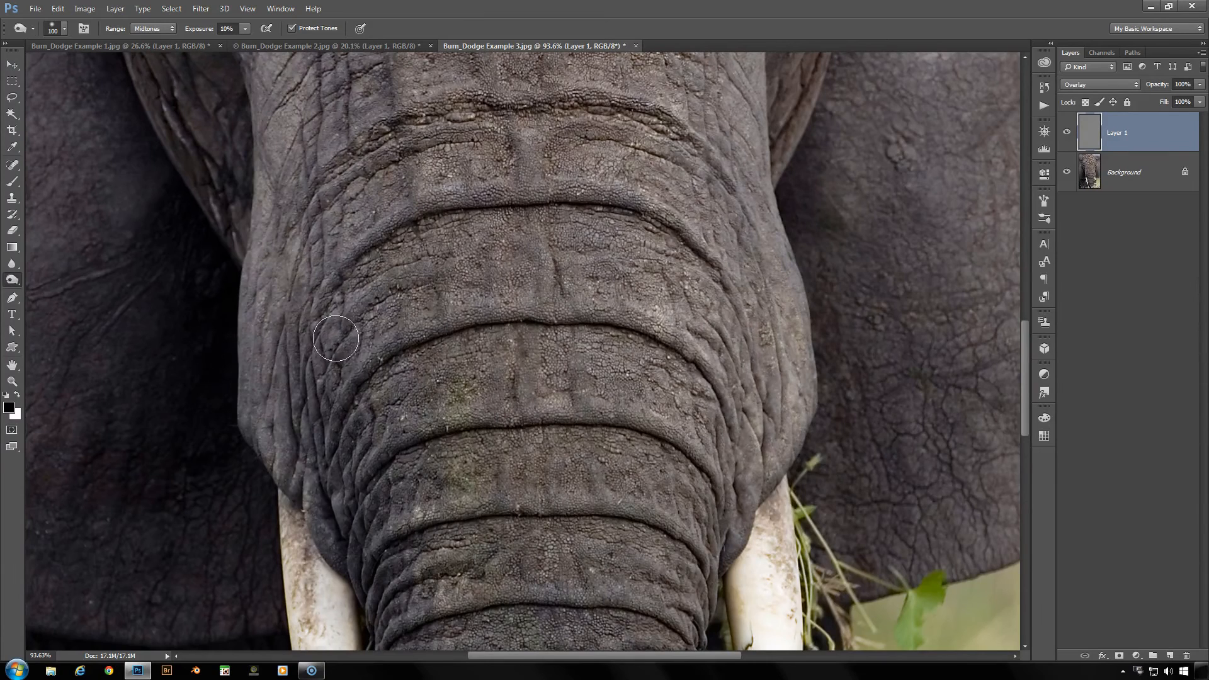
key(3)
key(bracketleft)
key(bracketleft)
key(bracketleft)
key(bracketleft)
key(bracketleft)
key(bracketleft)
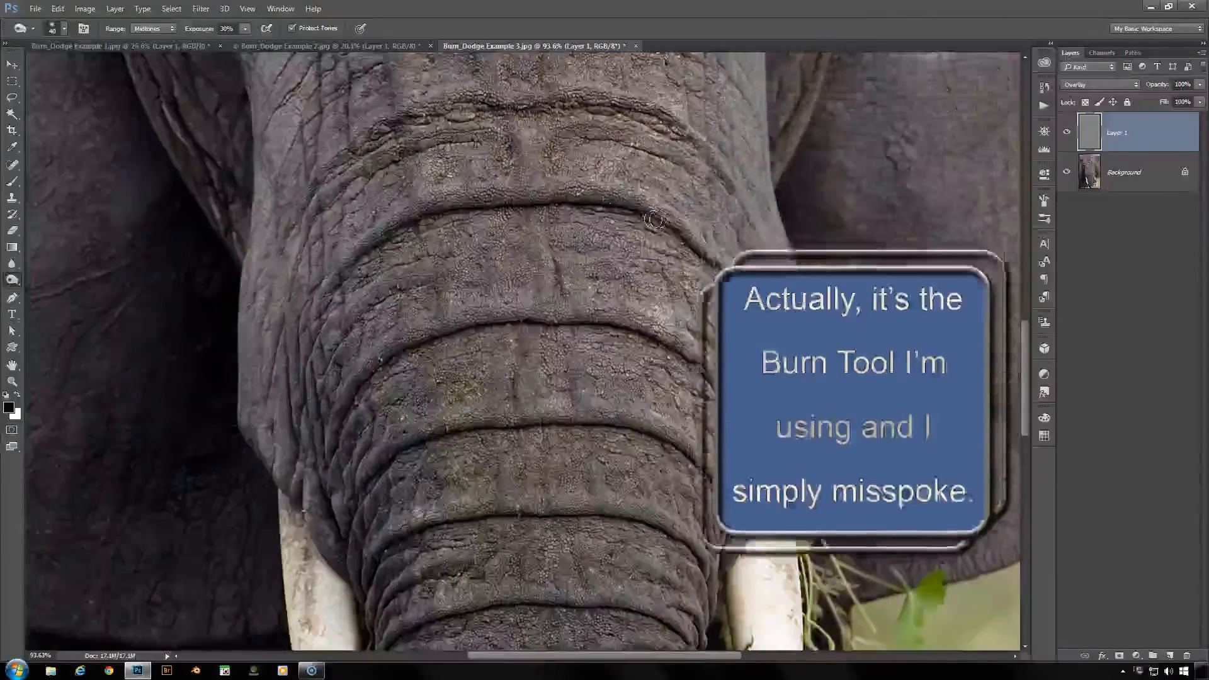
mouse_move(370, 371)
mouse_down()
mouse_move(412, 343)
mouse_move(500, 319)
mouse_move(610, 326)
mouse_move(669, 343)
mouse_up()
Burn the creases farther down the trunk between the tusks, reducing the brush to 30 px
scroll(669, 344, down, 4)
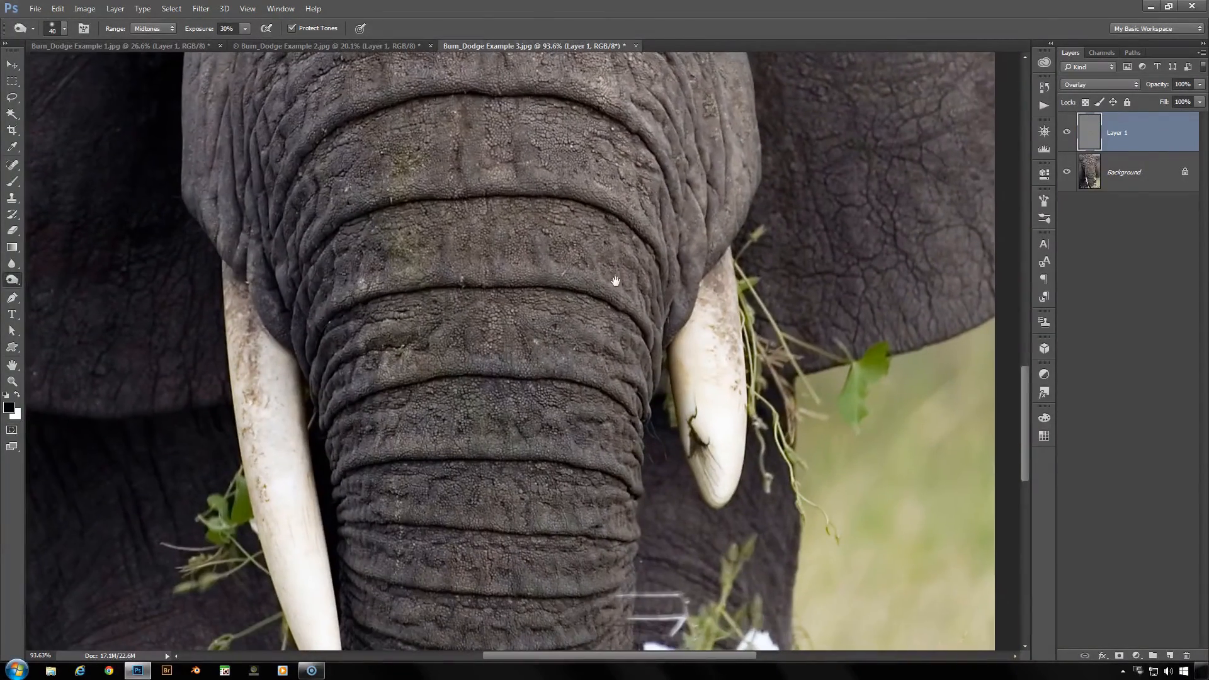
mouse_move(328, 225)
mouse_down()
mouse_move(451, 192)
mouse_move(601, 198)
mouse_up()
scroll(602, 198, down, 3)
key(bracketleft)
drag(548, 263, 640, 269)
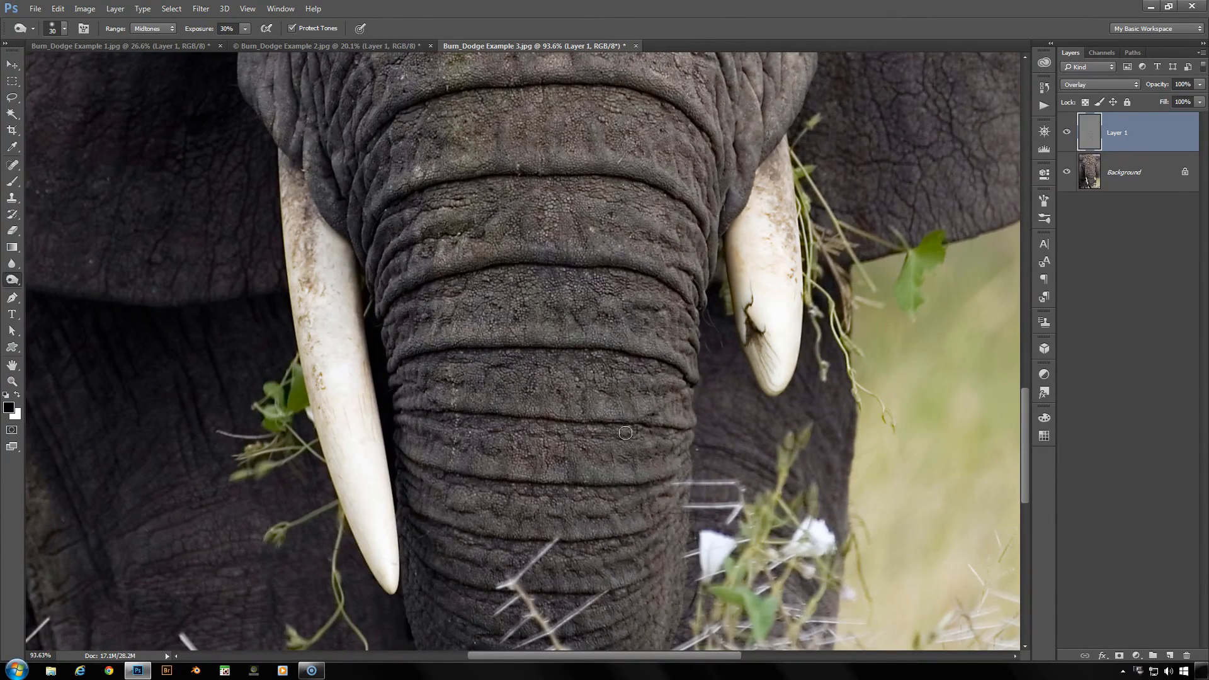
scroll(575, 399, down, 3)
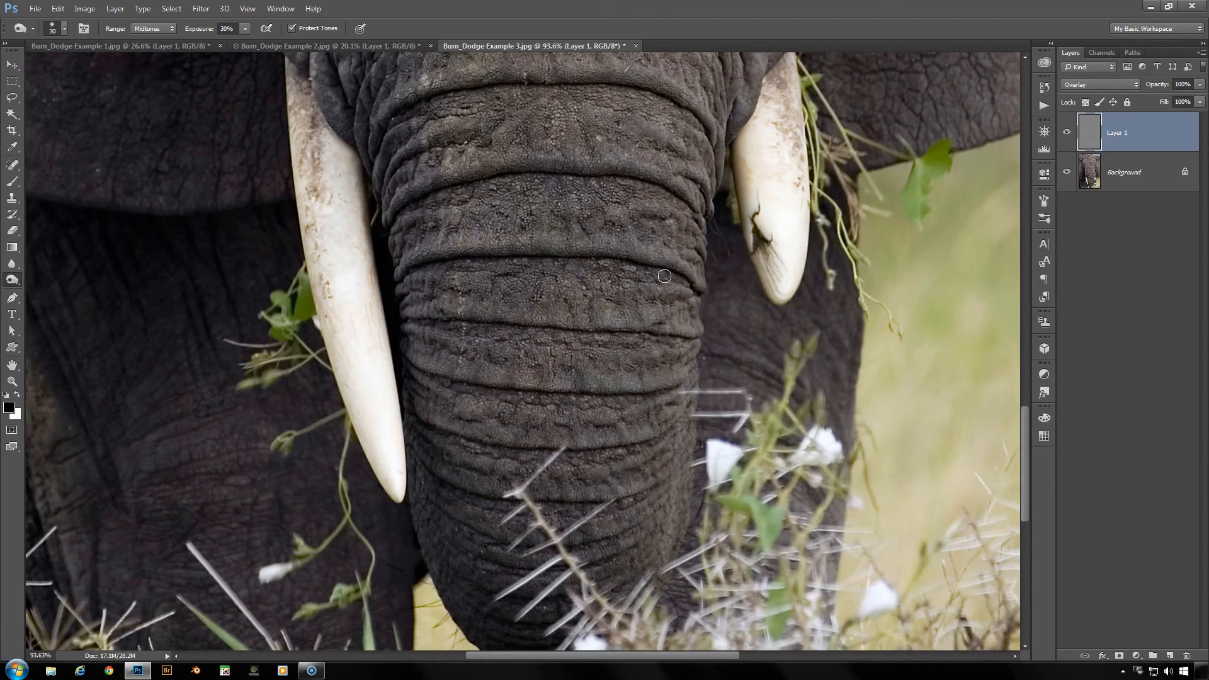
Hide the Background to inspect the burn strokes on the gray layer, and show it again
drag(614, 197, 648, 318)
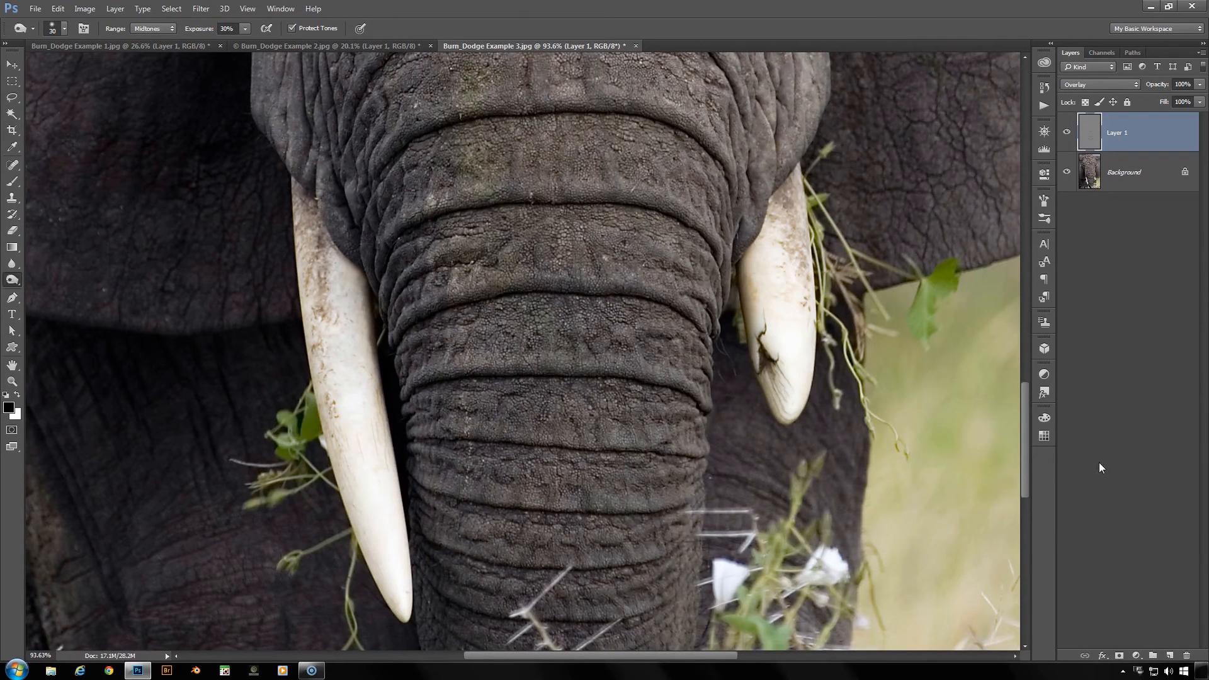
click(1066, 173)
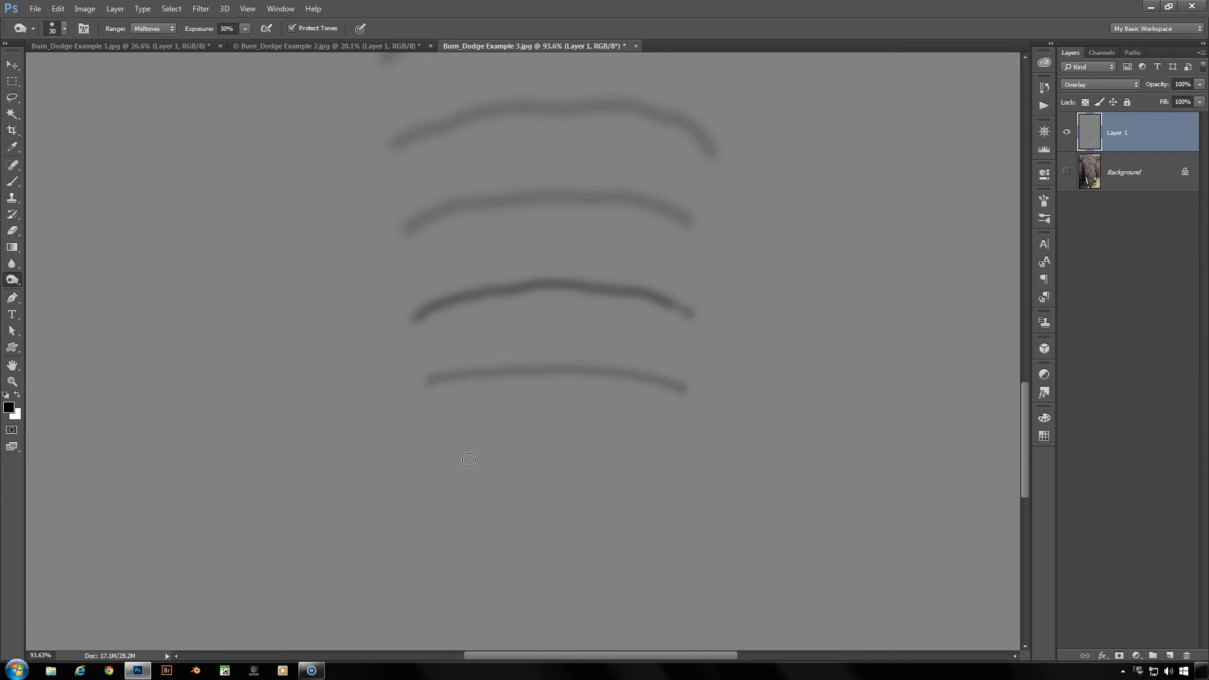
click(1066, 172)
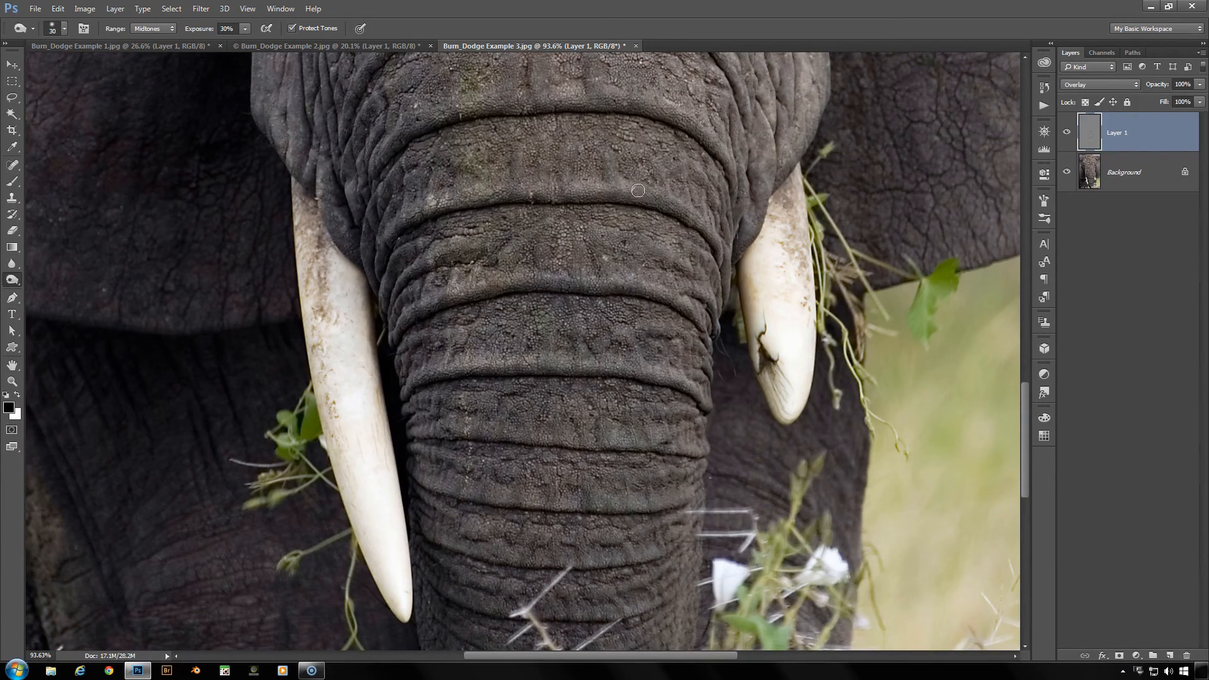
Burn the creases on the middle and upper trunk above the tusks with the 30 px brush
drag(576, 240, 599, 471)
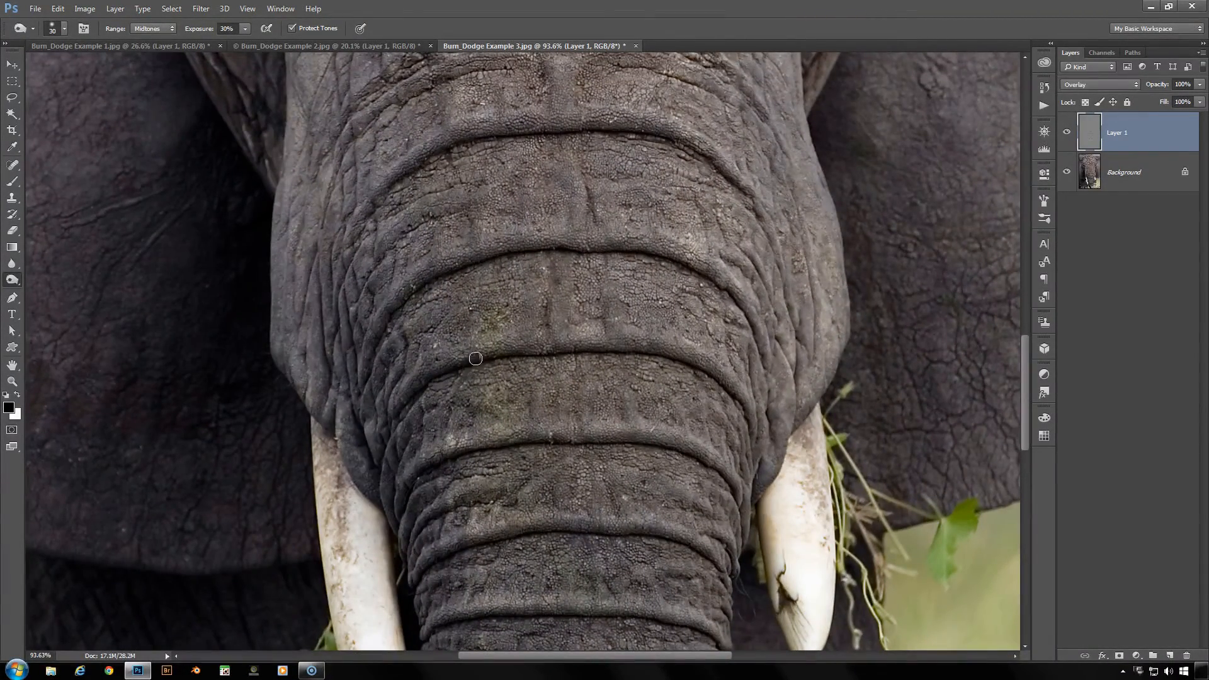
mouse_move(433, 366)
mouse_down()
mouse_move(496, 344)
mouse_move(596, 334)
mouse_move(711, 361)
mouse_up()
mouse_move(449, 258)
mouse_down()
mouse_move(523, 234)
mouse_move(622, 233)
mouse_move(711, 261)
mouse_up()
mouse_move(637, 283)
mouse_down()
mouse_move(640, 438)
mouse_move(631, 435)
mouse_up()
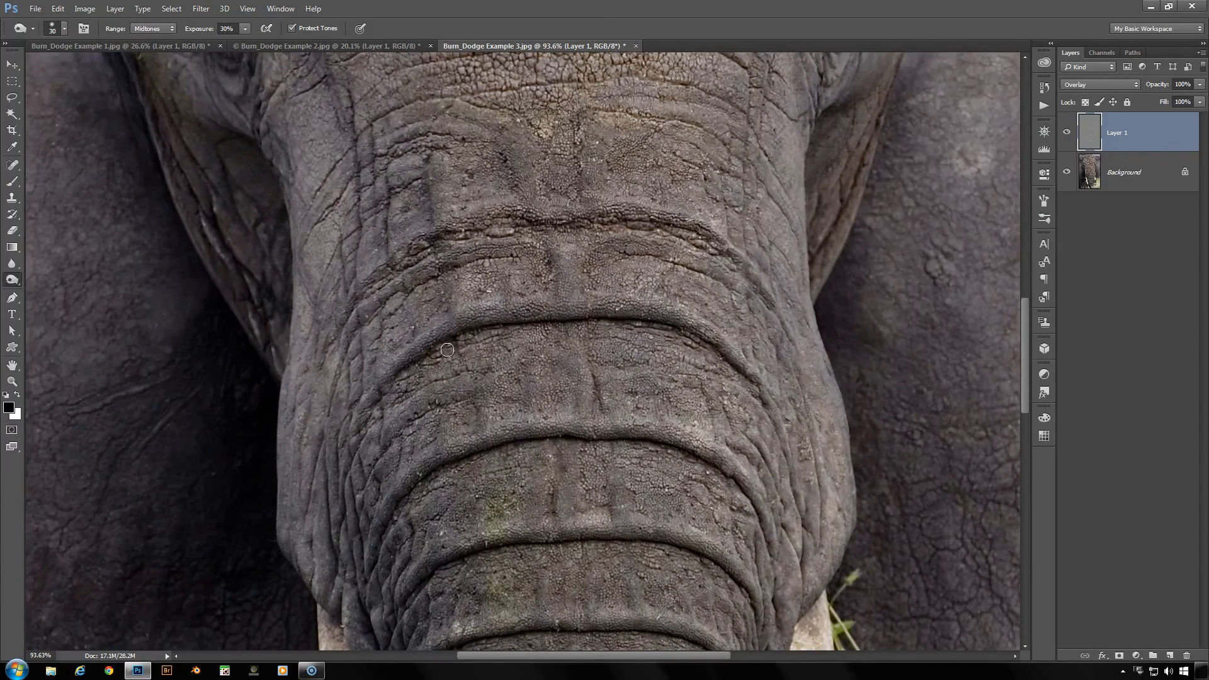
mouse_move(413, 345)
mouse_down()
mouse_move(496, 306)
mouse_move(682, 310)
mouse_up()
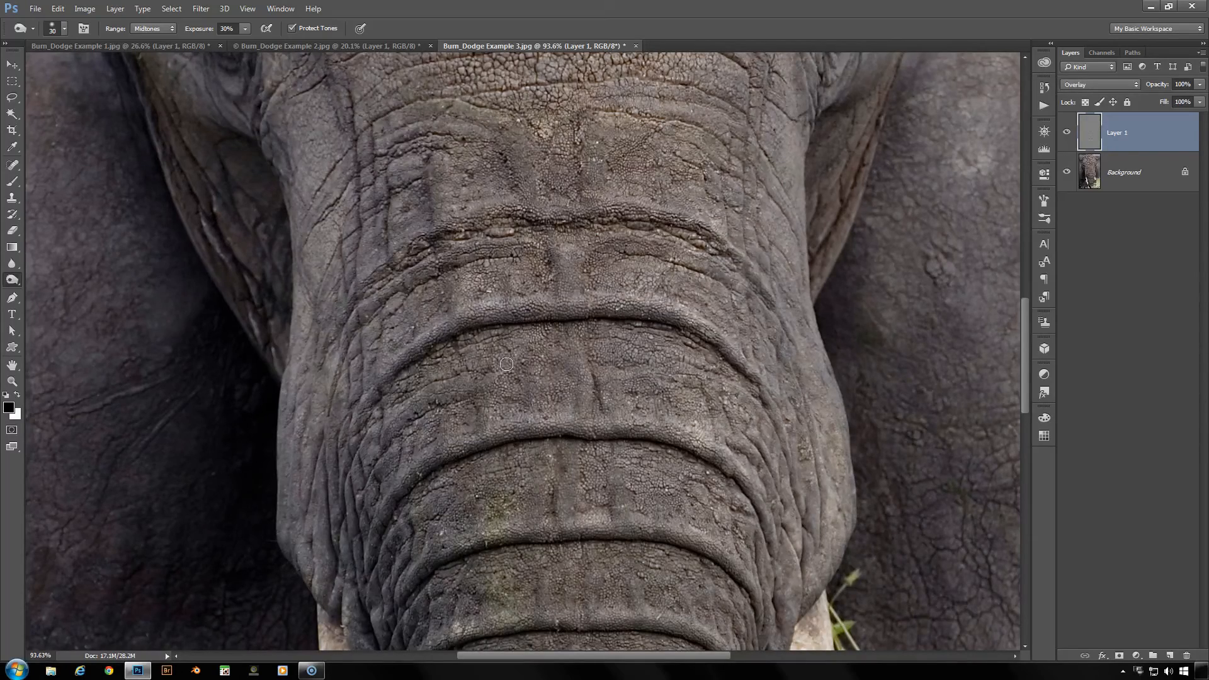
Toggle Layer 1's visibility at several magnifications to compare the trunk before and after burning
scroll(605, 360, down, 8)
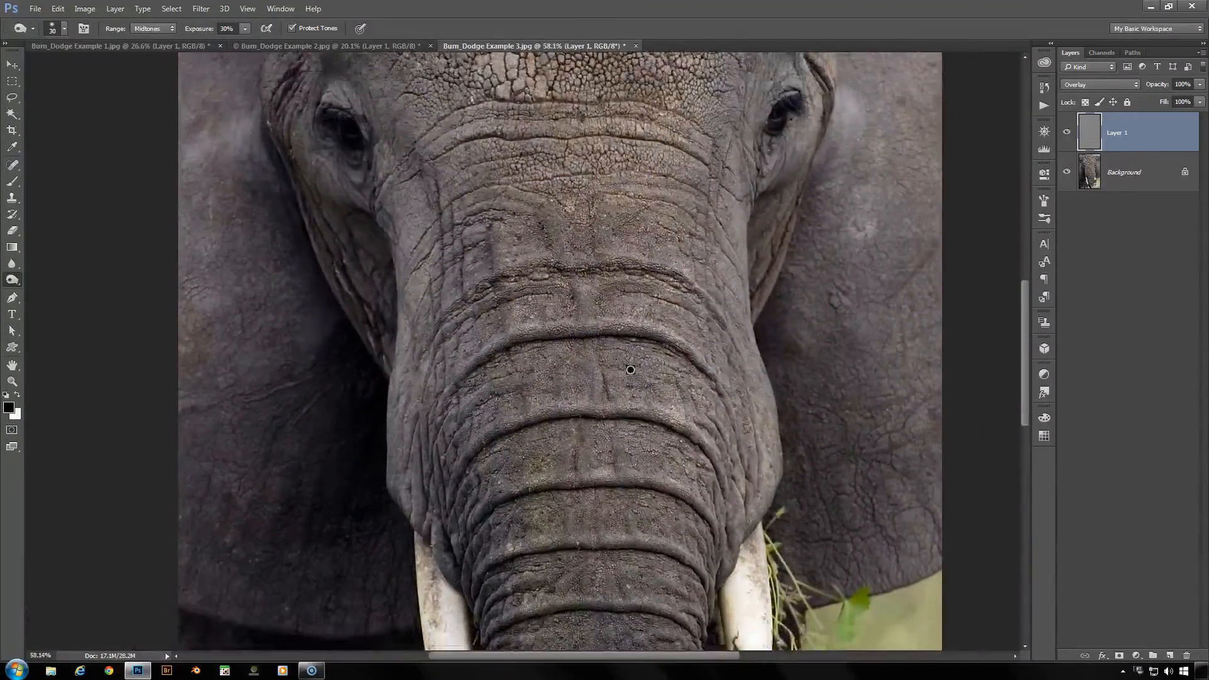
scroll(633, 372, down, 3)
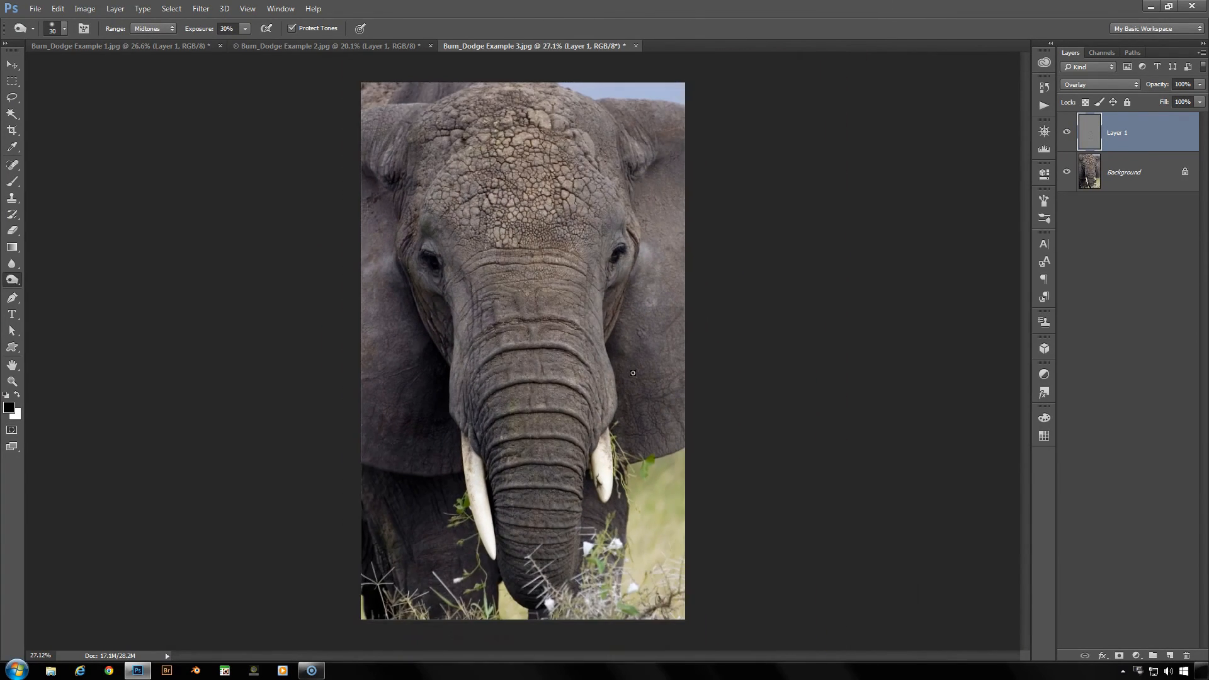
scroll(633, 370, up, 2)
drag(609, 385, 614, 312)
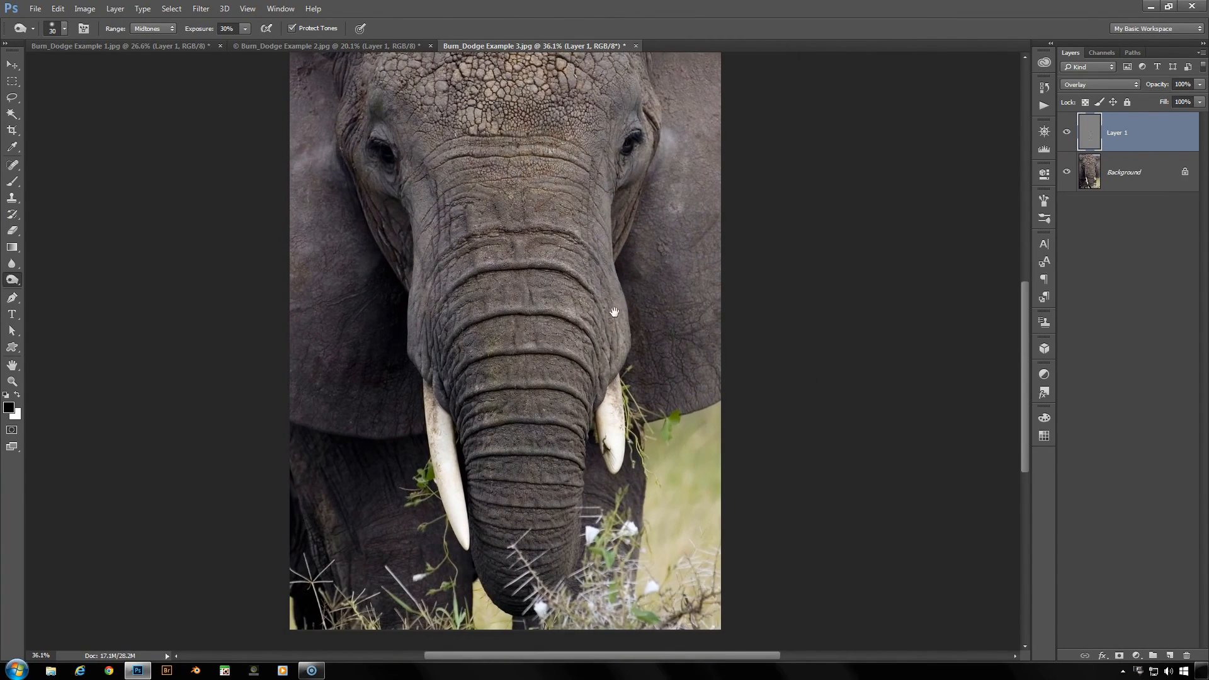
click(1066, 136)
scroll(748, 313, up, 2)
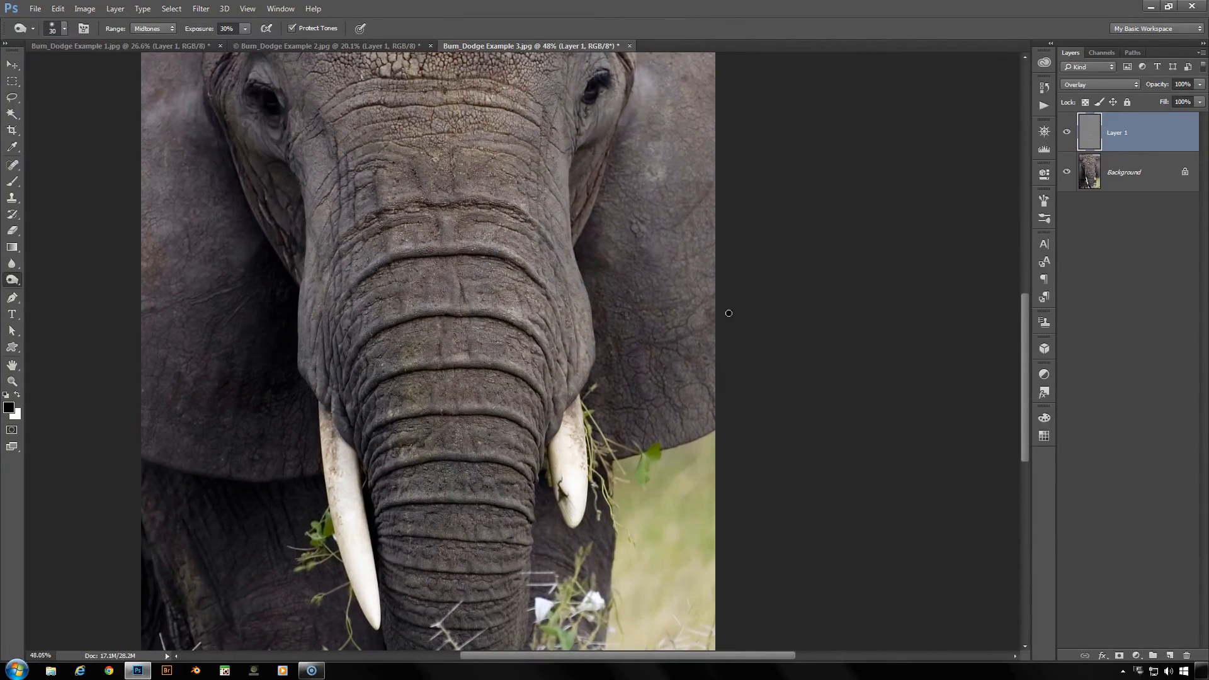
drag(504, 430, 542, 423)
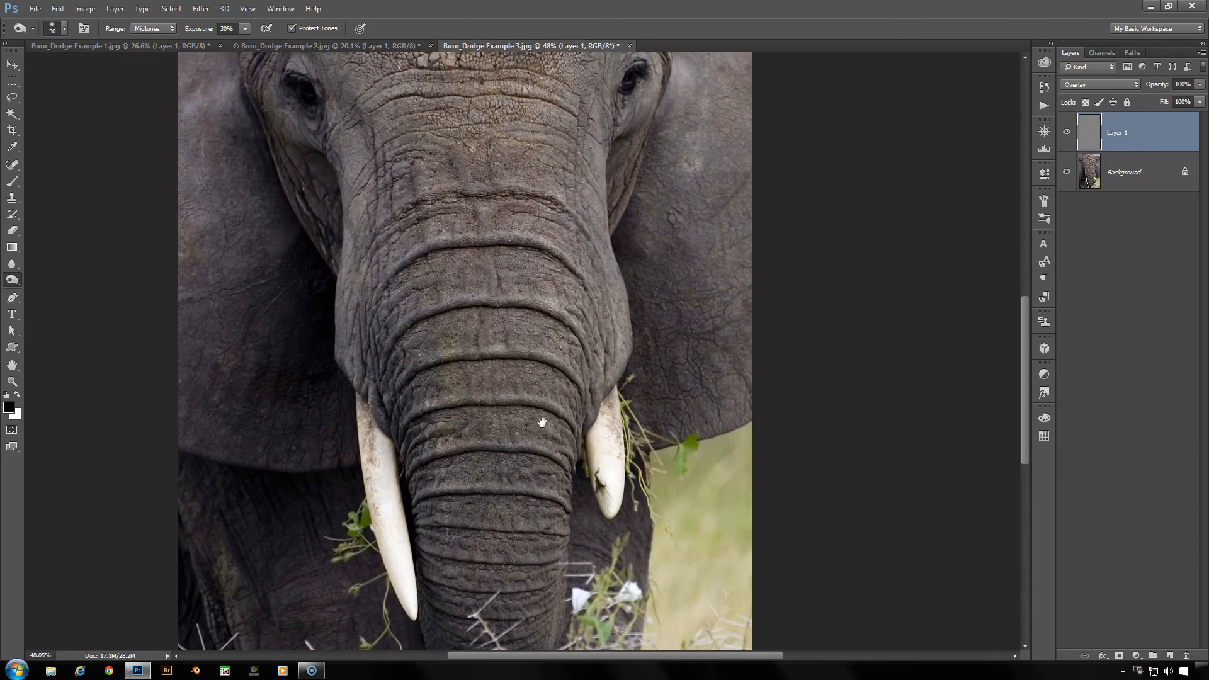
scroll(564, 395, up, 1)
click(1067, 133)
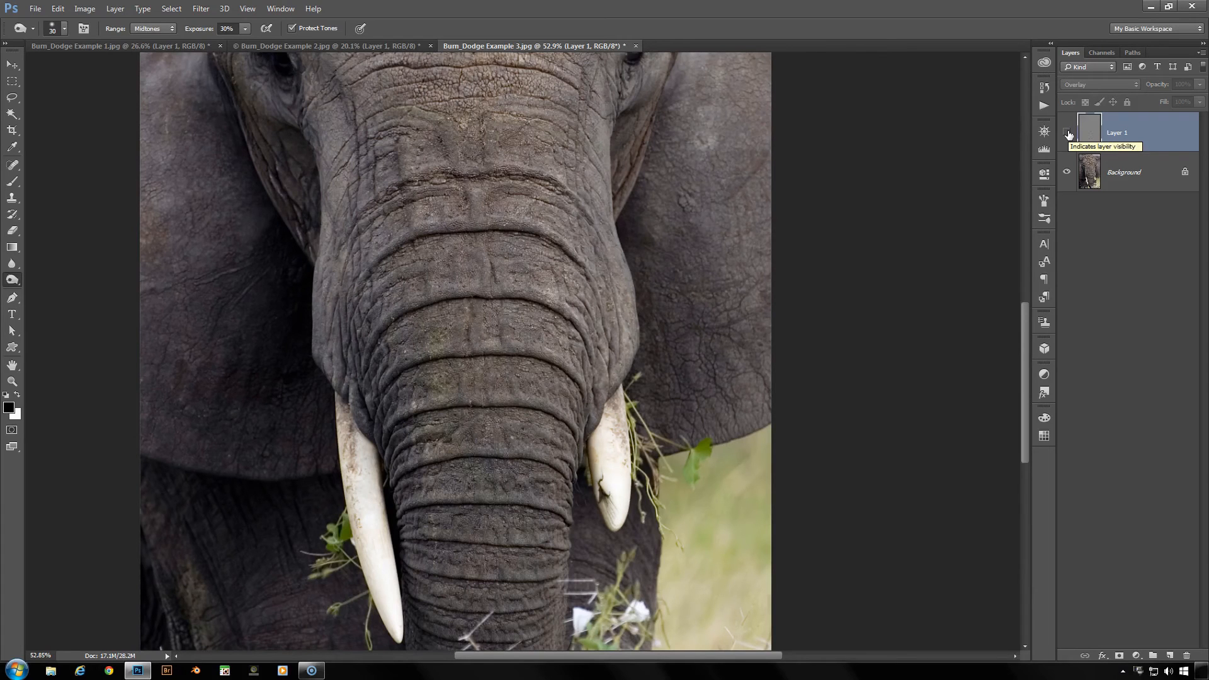
click(1067, 133)
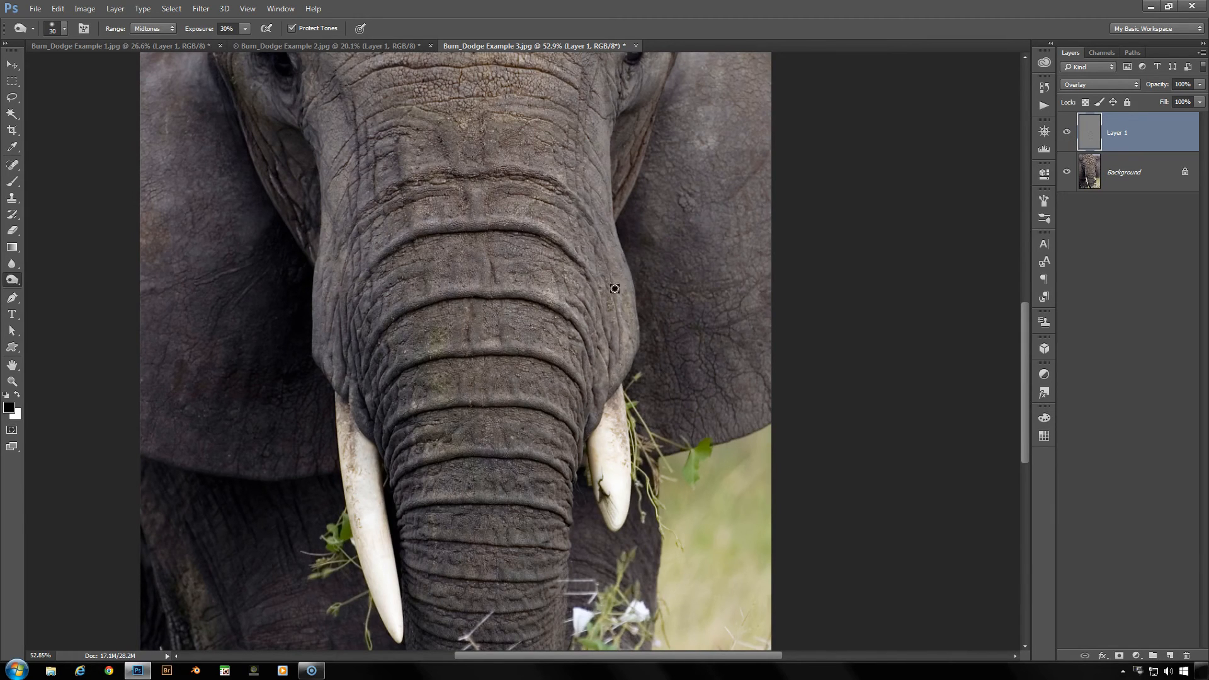
Burn the brow and skin fold around the eye on the image's right with a 70 px brush at 15% exposure
drag(571, 125, 539, 363)
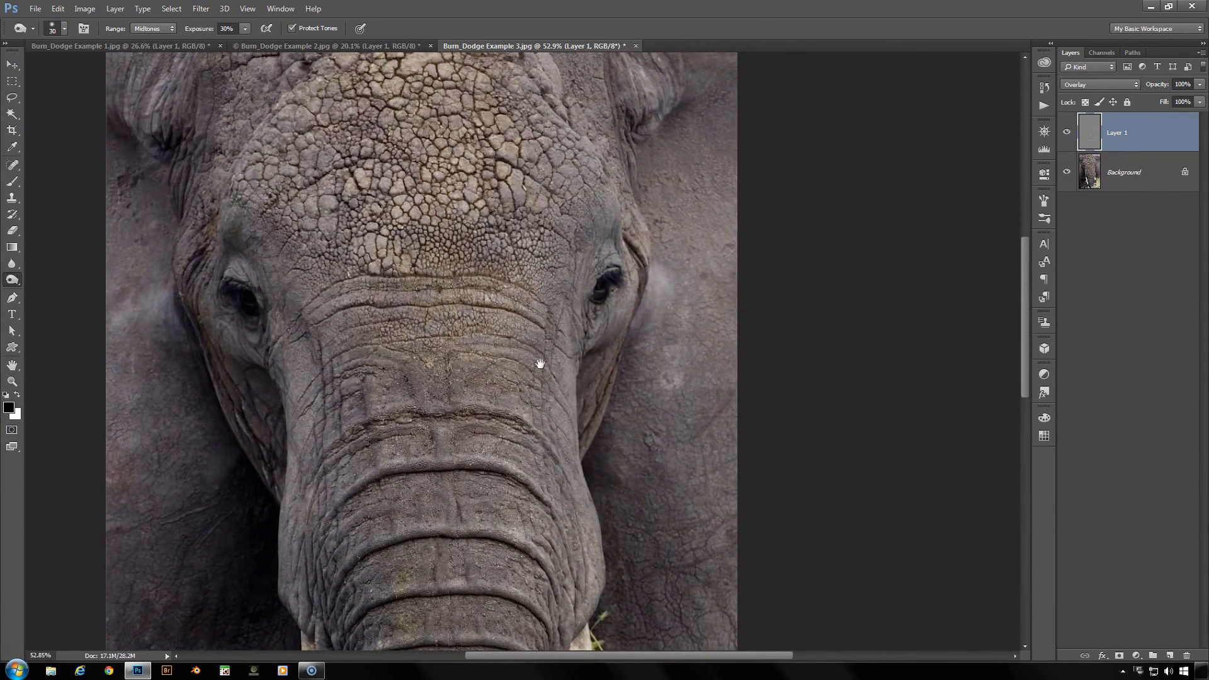
drag(670, 343, 653, 338)
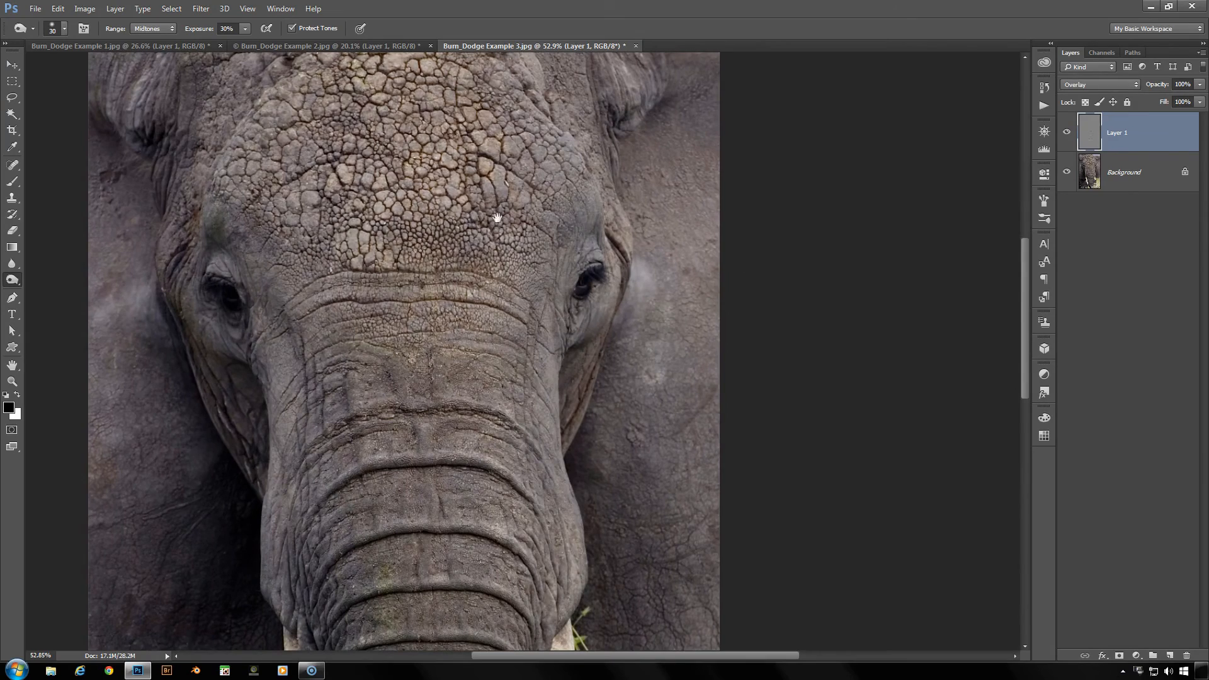
scroll(645, 346, up, 2)
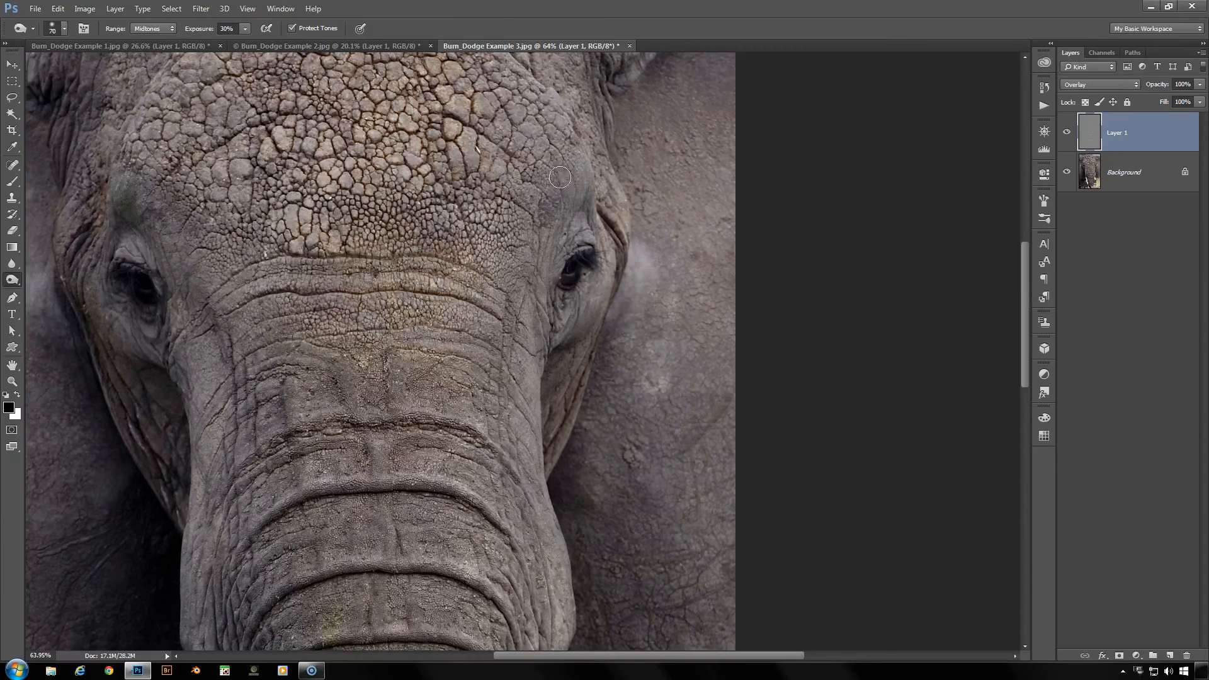
mouse_move(587, 200)
mouse_down()
mouse_move(557, 231)
mouse_move(552, 276)
mouse_move(556, 263)
mouse_up()
key(ctrl+z)
drag(206, 30, 200, 31)
mouse_move(595, 207)
mouse_down()
mouse_move(610, 220)
mouse_move(578, 204)
mouse_move(591, 193)
mouse_move(554, 232)
mouse_move(550, 249)
mouse_move(554, 234)
mouse_move(571, 273)
mouse_move(560, 340)
mouse_move(614, 286)
mouse_move(552, 396)
mouse_move(569, 353)
mouse_move(558, 367)
mouse_move(545, 308)
mouse_move(620, 227)
mouse_move(599, 206)
mouse_move(618, 272)
mouse_move(622, 240)
mouse_move(595, 320)
mouse_move(586, 161)
mouse_move(539, 204)
mouse_move(544, 248)
mouse_move(589, 247)
mouse_move(561, 308)
mouse_move(623, 251)
mouse_move(607, 243)
mouse_up()
drag(635, 202, 633, 215)
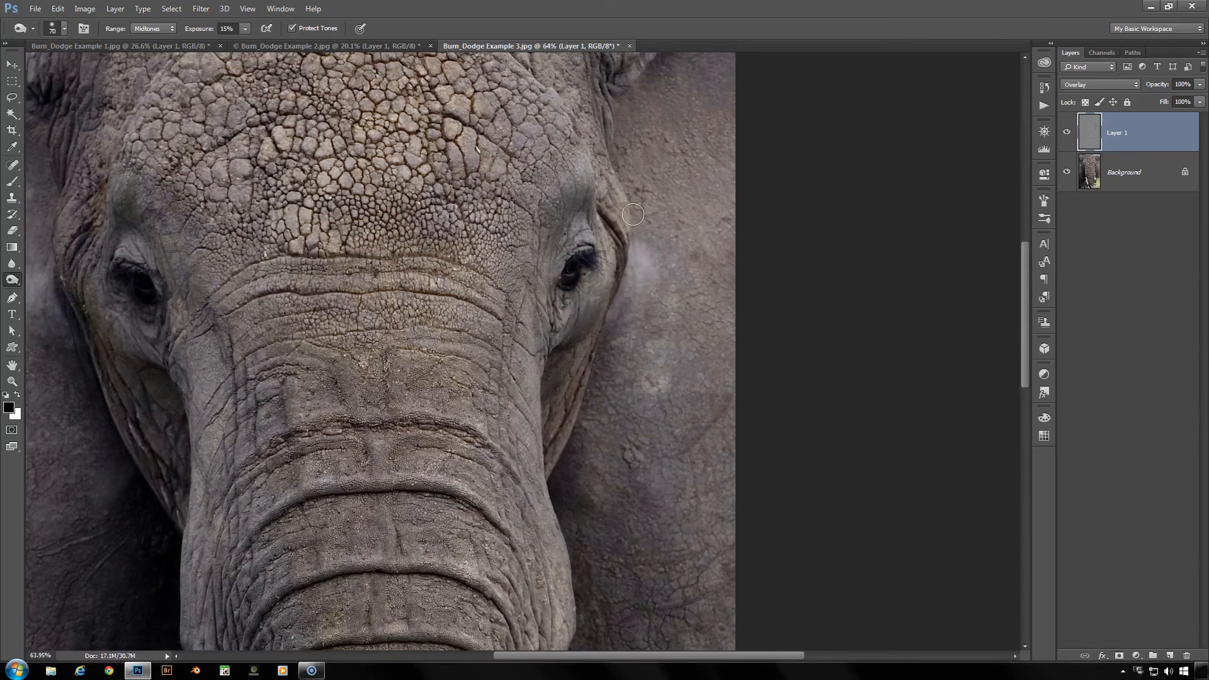
Toggle Layer 1's visibility to compare the brow and eye area before and after burning
click(1066, 134)
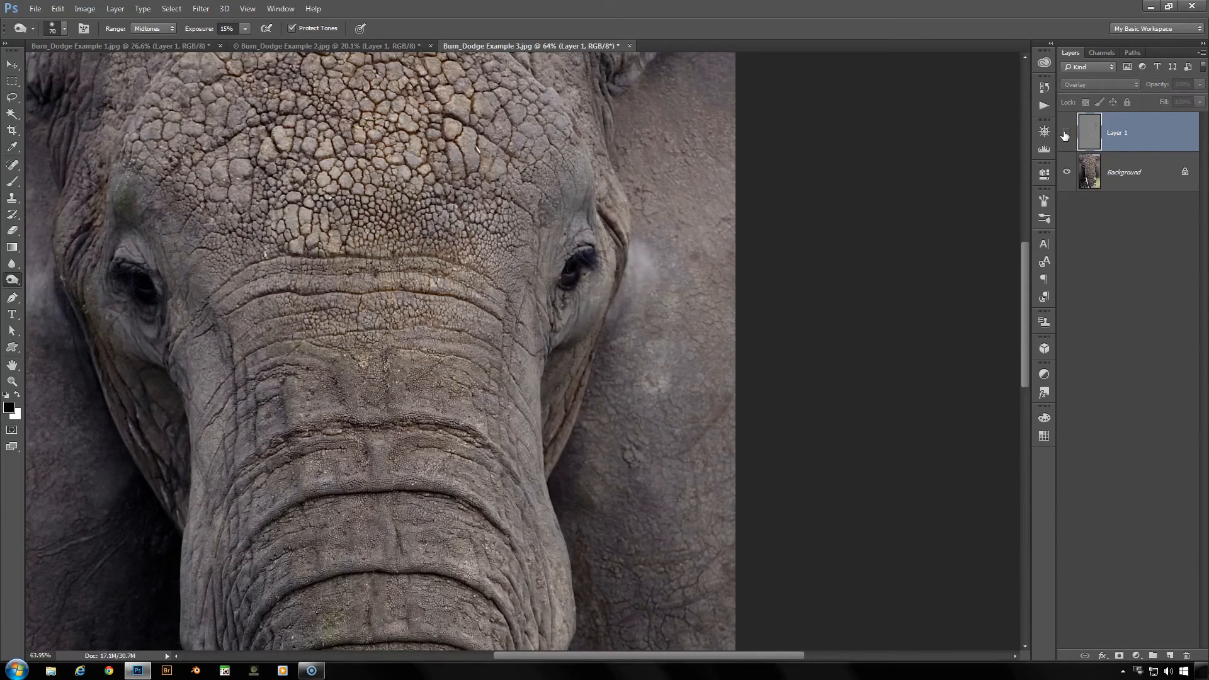
click(1066, 133)
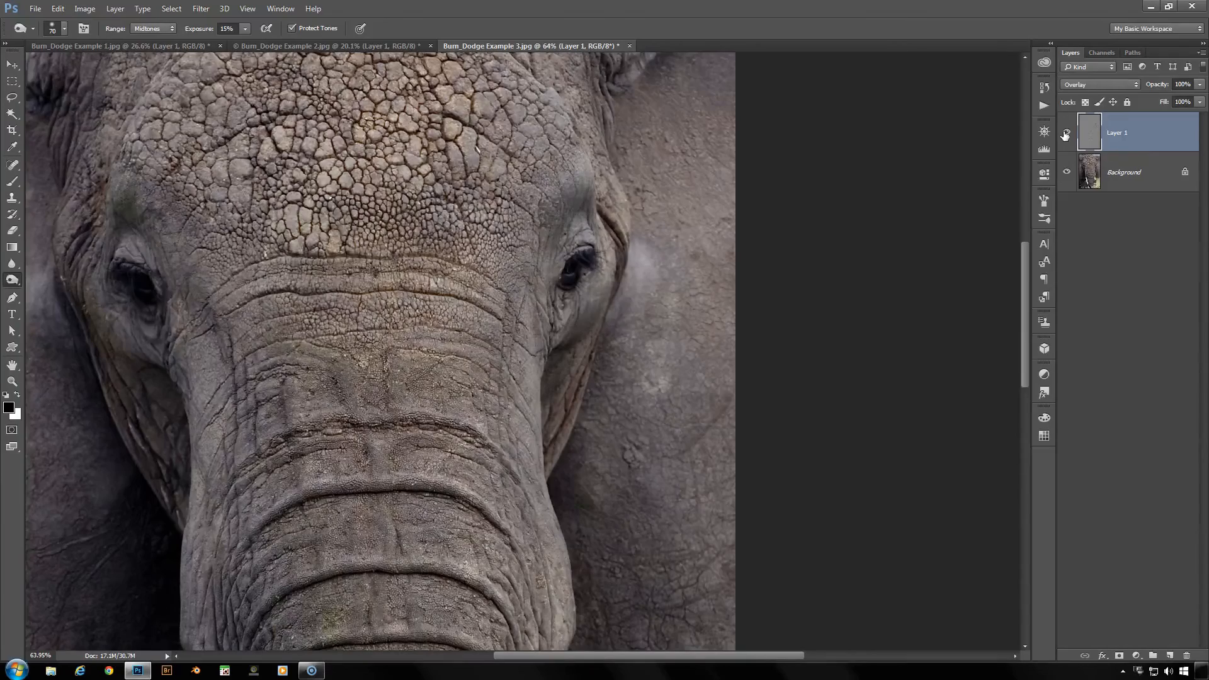
click(1065, 133)
click(1065, 133)
Burn the shadows in and beneath the ear fold on the image's right, and compare them by toggling Layer 1
drag(657, 123, 591, 372)
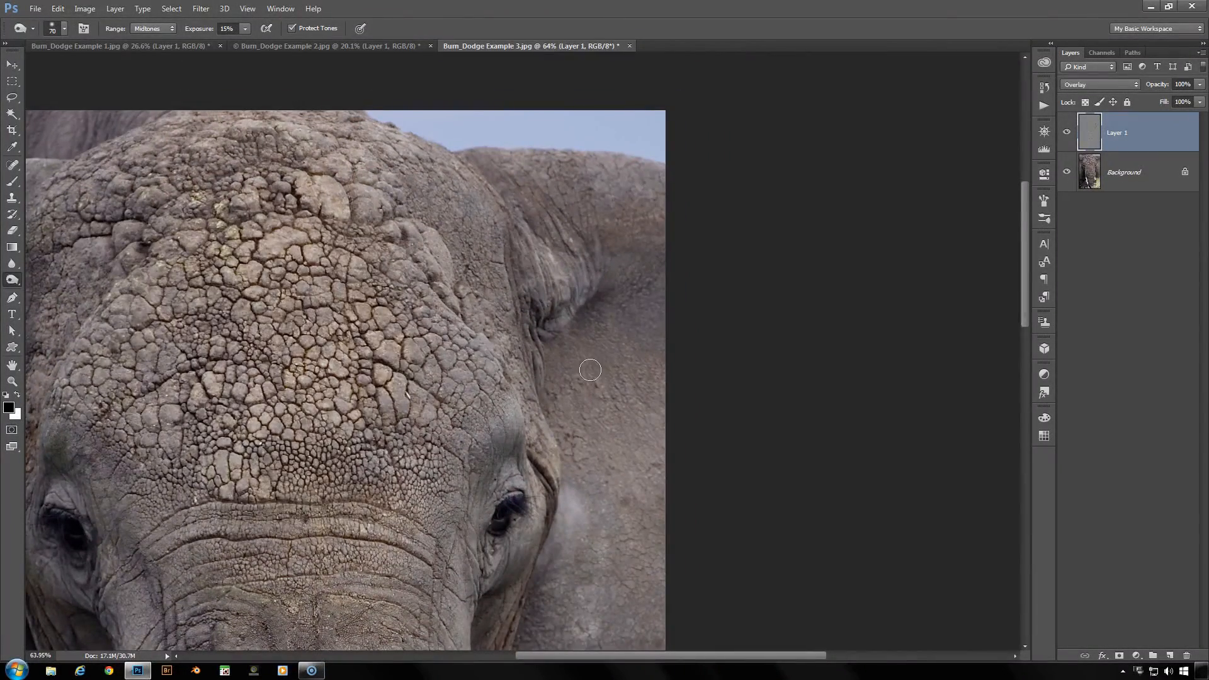
mouse_move(506, 229)
mouse_down()
mouse_move(552, 354)
mouse_move(539, 393)
mouse_move(553, 358)
mouse_move(534, 355)
mouse_move(532, 330)
mouse_move(540, 372)
mouse_move(510, 255)
mouse_move(549, 366)
mouse_move(570, 339)
mouse_move(570, 358)
mouse_move(598, 303)
mouse_move(584, 350)
mouse_move(546, 396)
mouse_move(615, 276)
mouse_up()
mouse_move(512, 184)
mouse_down()
mouse_move(549, 236)
mouse_move(558, 207)
mouse_move(577, 235)
mouse_move(584, 221)
mouse_move(605, 322)
mouse_up()
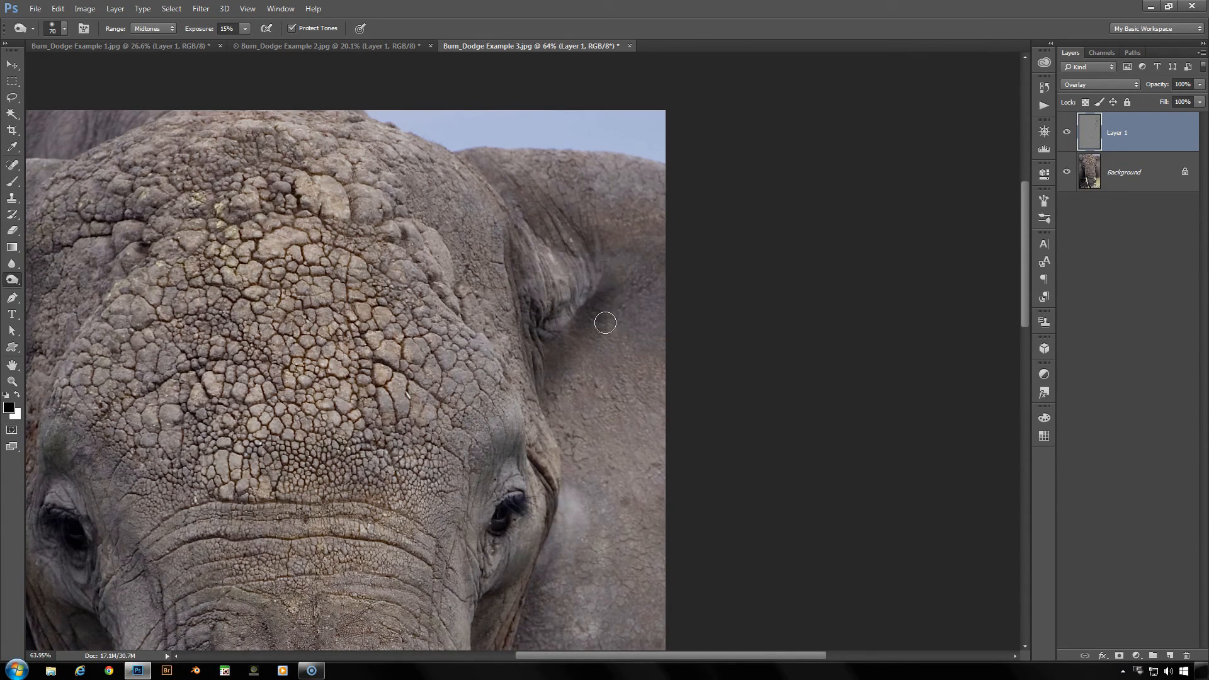
mouse_move(544, 281)
mouse_down()
mouse_move(530, 309)
mouse_move(534, 255)
mouse_move(546, 328)
mouse_move(545, 265)
mouse_move(583, 301)
mouse_move(607, 288)
mouse_up()
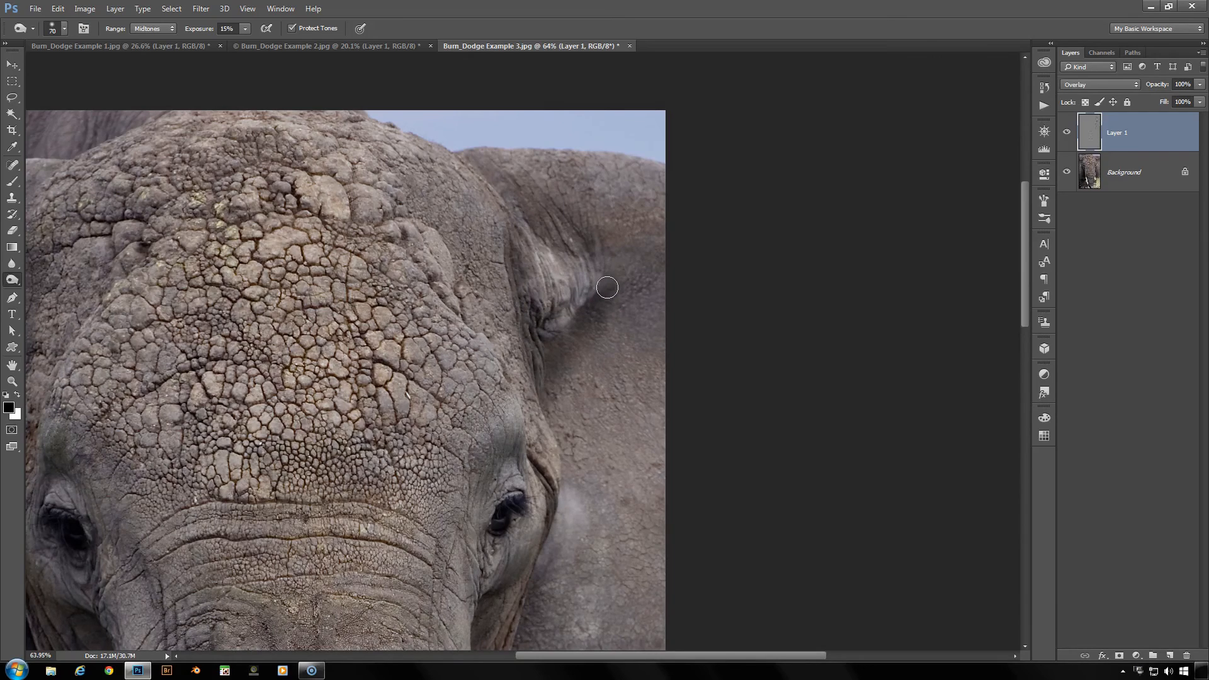
click(1066, 132)
click(1067, 132)
Enlarge the brush to 175 px, lower the exposure to 10%, and burn a broad shadow over the same ear
key(bracketright)
key(bracketright)
key(bracketright)
key(bracketright)
mouse_move(555, 392)
mouse_down()
mouse_move(561, 425)
mouse_move(565, 376)
mouse_move(574, 420)
mouse_move(579, 371)
mouse_move(595, 390)
mouse_move(612, 347)
mouse_move(619, 354)
mouse_move(604, 338)
mouse_move(627, 414)
mouse_move(640, 340)
mouse_move(609, 326)
mouse_move(664, 361)
mouse_move(595, 356)
mouse_move(599, 340)
mouse_move(614, 335)
mouse_move(648, 360)
mouse_move(581, 367)
mouse_move(591, 463)
mouse_move(560, 392)
mouse_move(572, 491)
mouse_move(593, 401)
mouse_move(586, 365)
mouse_move(615, 419)
mouse_move(608, 399)
mouse_move(552, 380)
mouse_move(577, 431)
mouse_move(599, 342)
mouse_move(638, 453)
mouse_move(619, 370)
mouse_move(657, 424)
mouse_move(624, 218)
mouse_move(584, 208)
mouse_move(610, 211)
mouse_move(621, 177)
mouse_up()
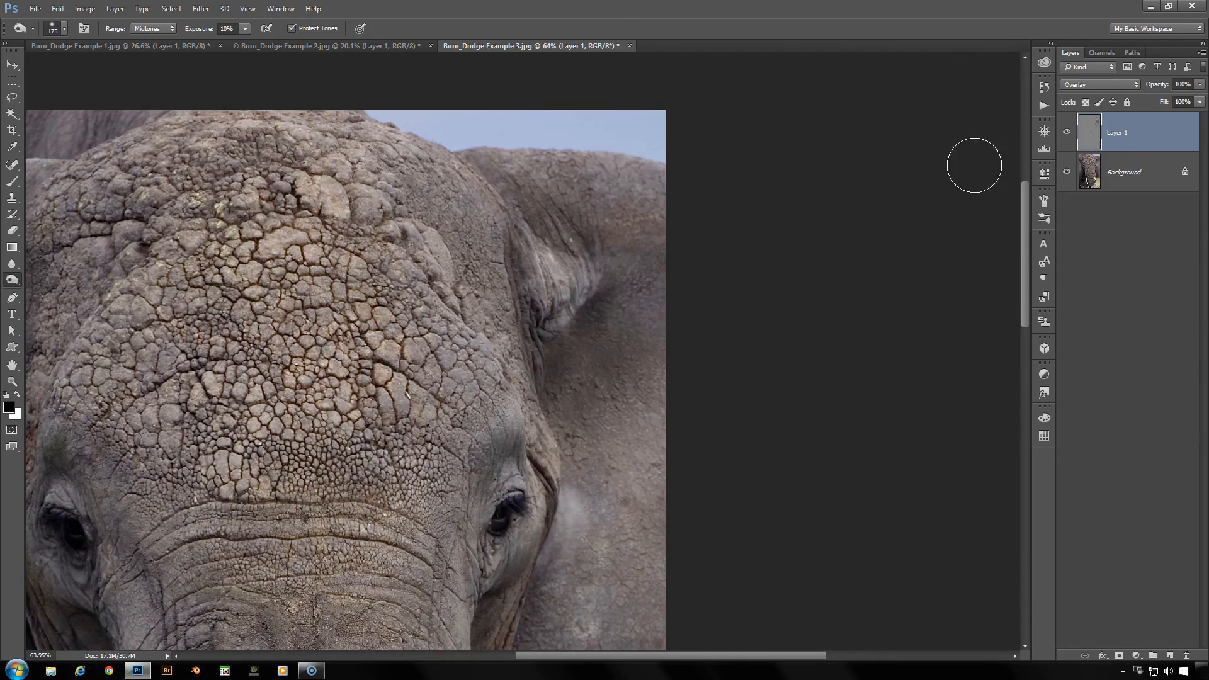
Toggle Layer 1's visibility to compare the ear shading, and examine the elephant's whole head
click(1067, 133)
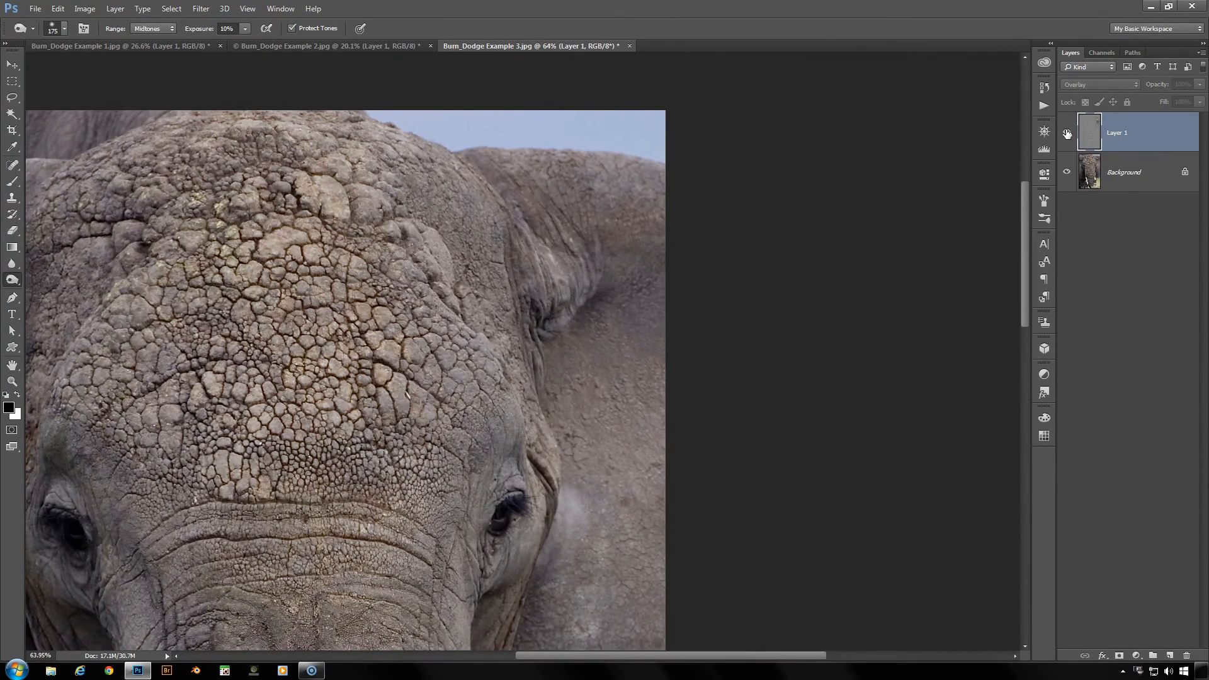
click(1067, 133)
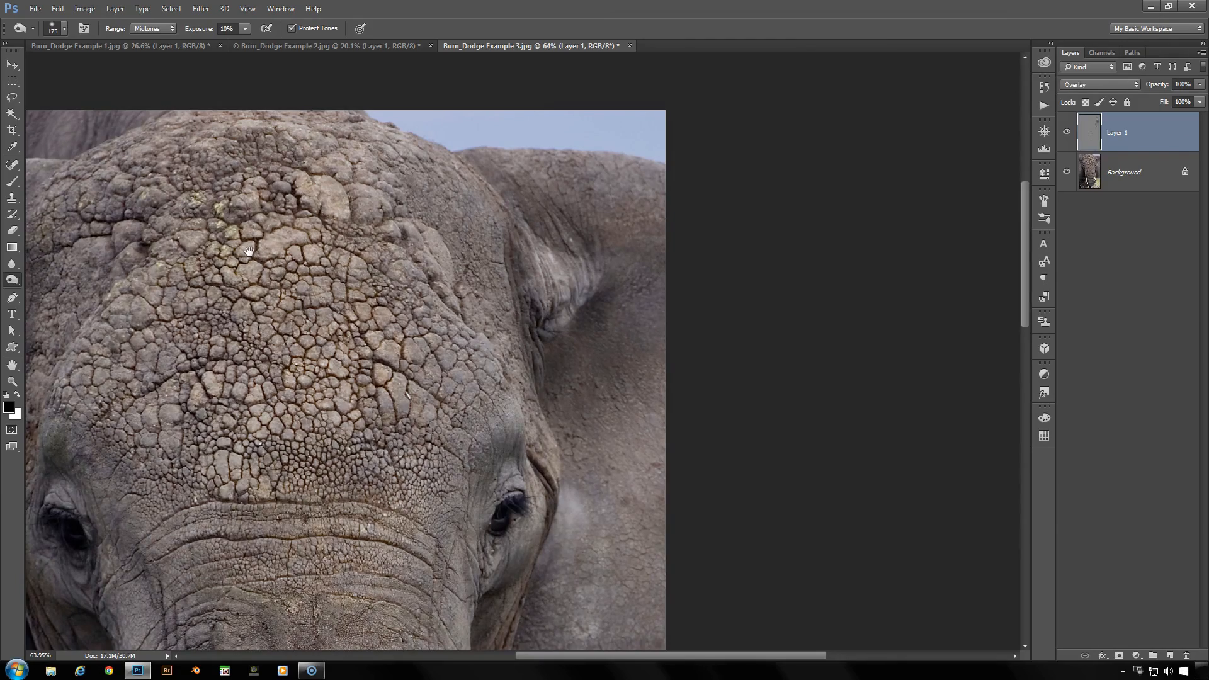
drag(246, 250, 538, 244)
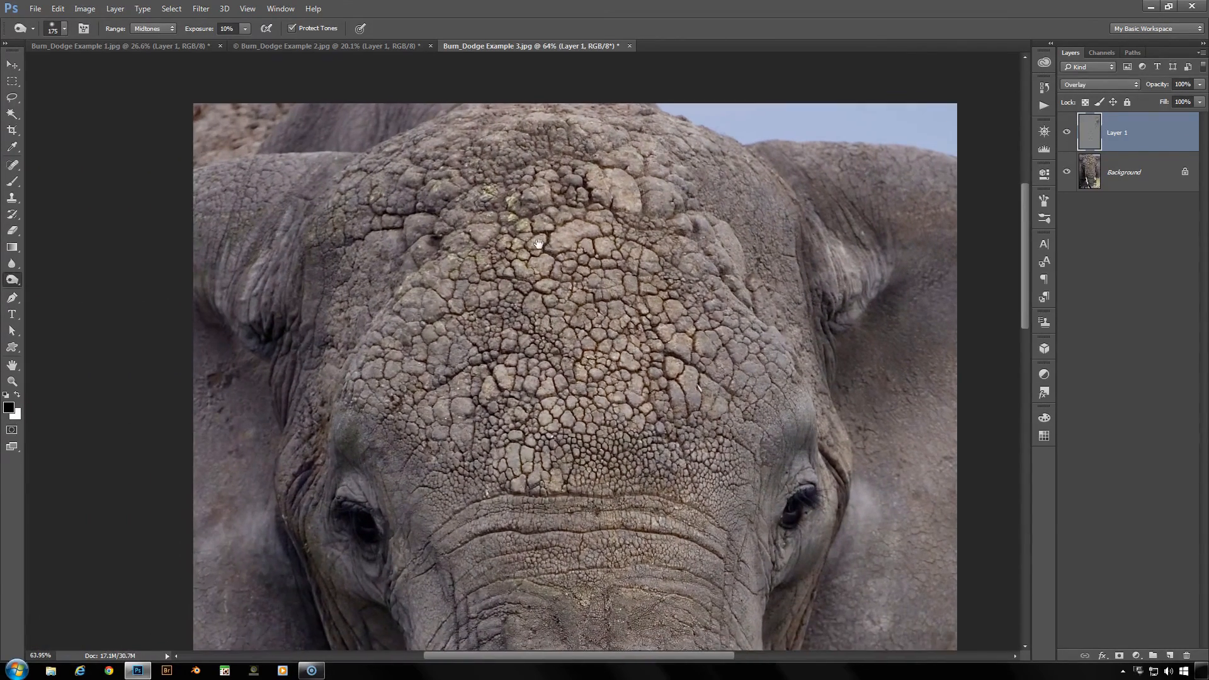
drag(548, 381, 403, 198)
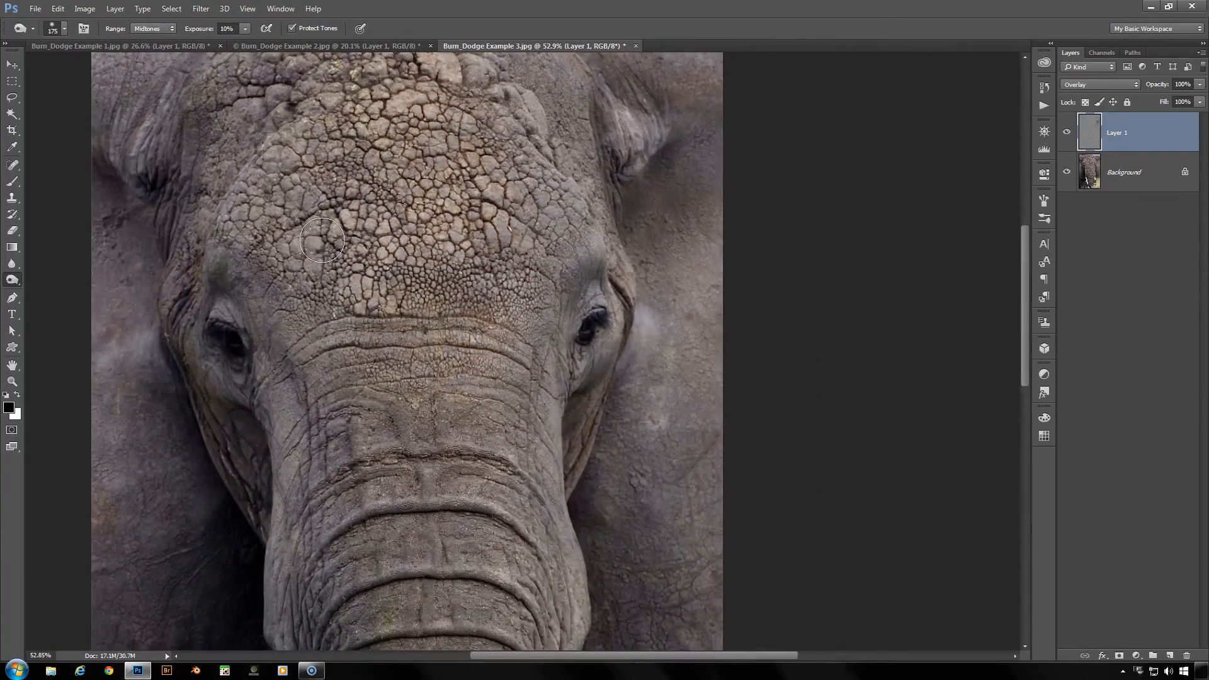
scroll(318, 265, down, 1)
scroll(481, 281, down, 2)
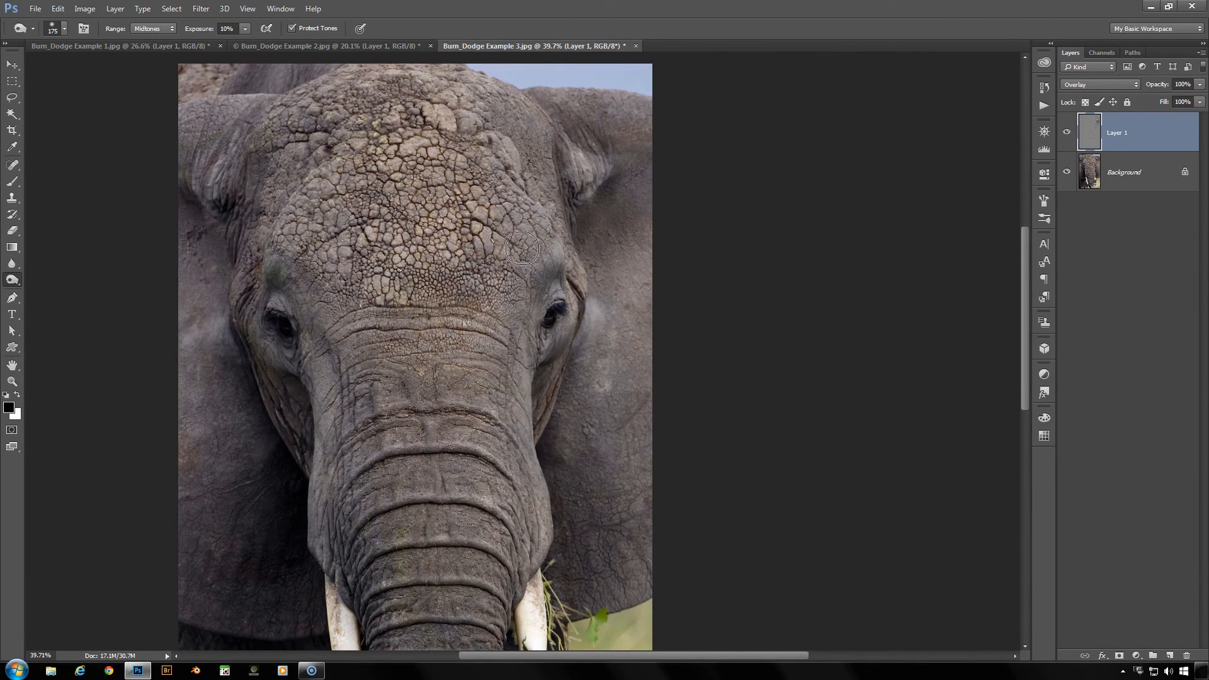
Hide Layer 1 and select the Background layer to examine the original lower trunk and tusks without the dodging and burning
drag(459, 459, 465, 135)
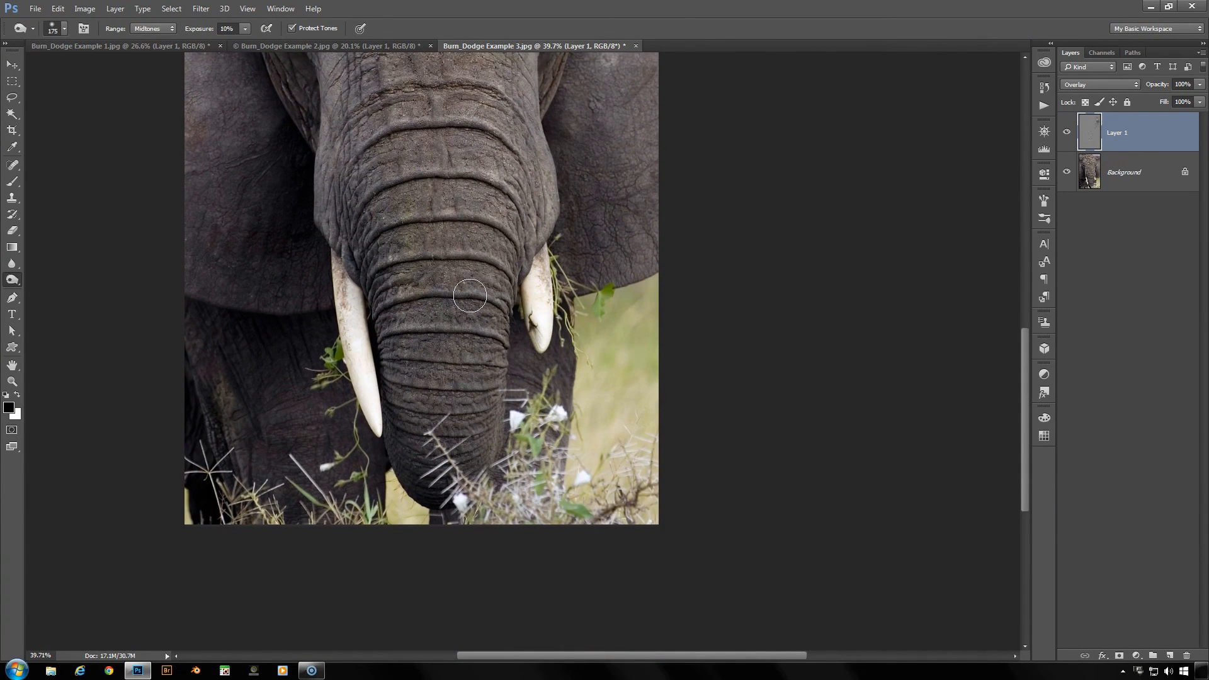
scroll(470, 295, up, 1)
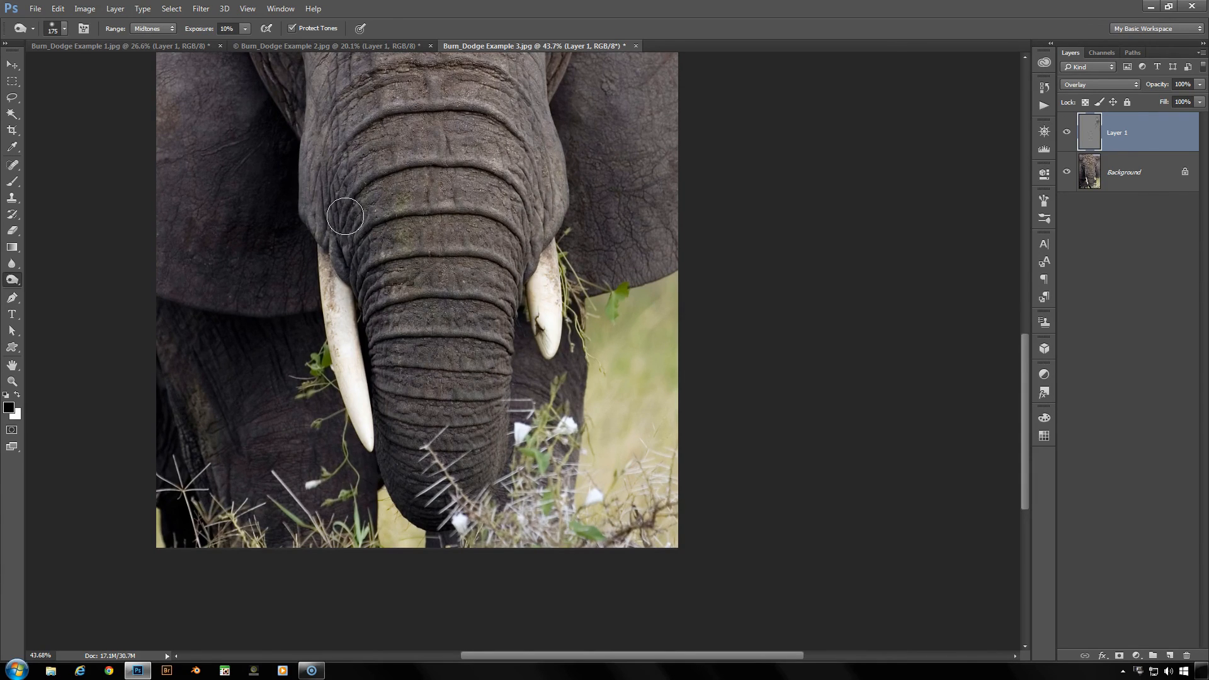
click(1066, 133)
click(1132, 178)
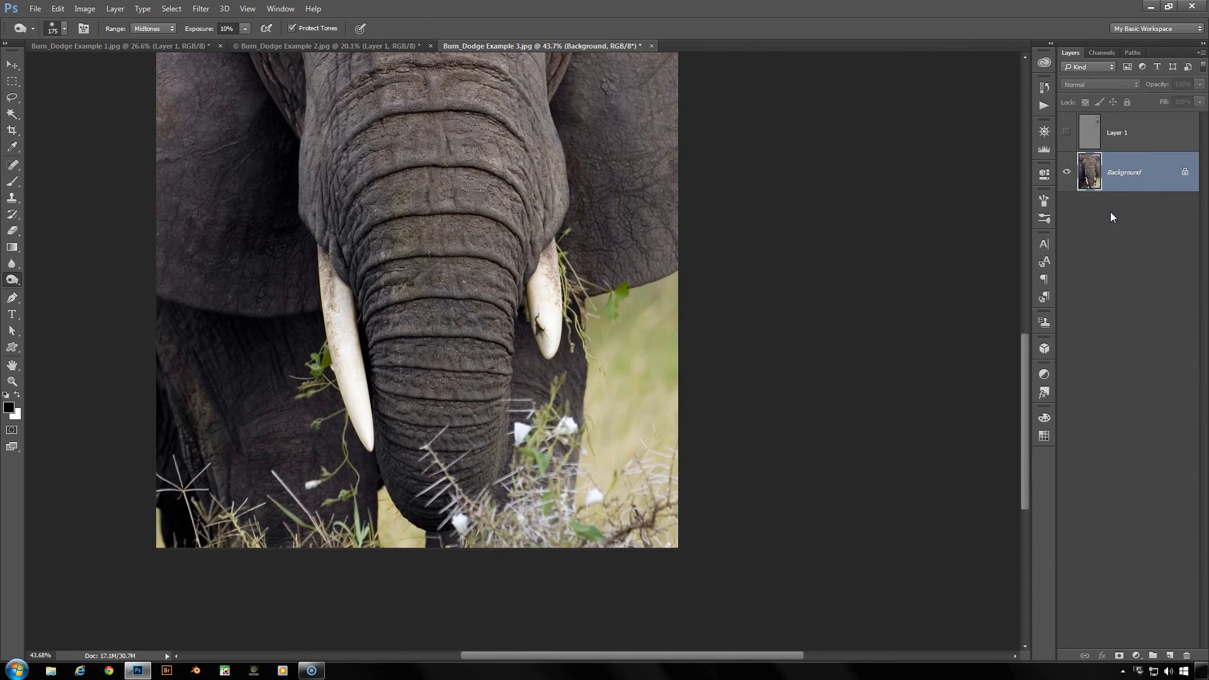
Show Layer 1 again, hide the Background, and select Layer 1 to examine its gray dodge and burn strokes alone
click(1065, 132)
click(1067, 172)
click(1087, 140)
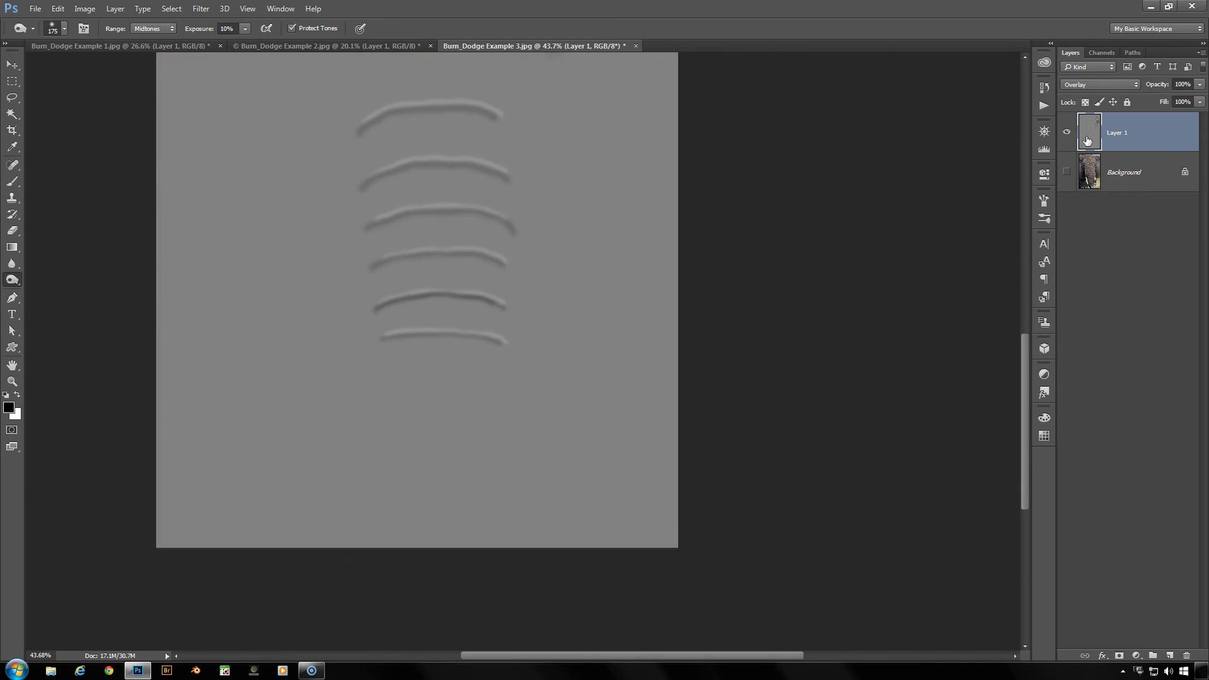
drag(626, 119, 660, 365)
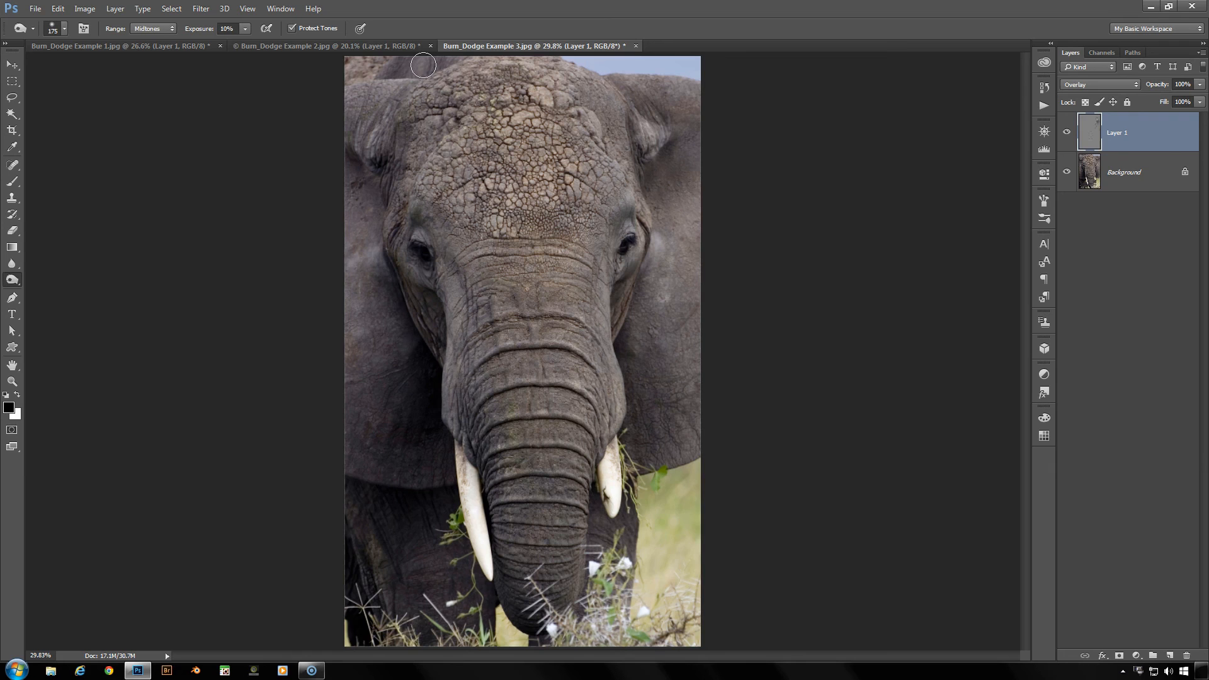
Review the finished portrait in Burn_Dodge Example 2.jpg and clown in Example 1.jpg, and return to the elephant in Example 3.jpg
click(368, 43)
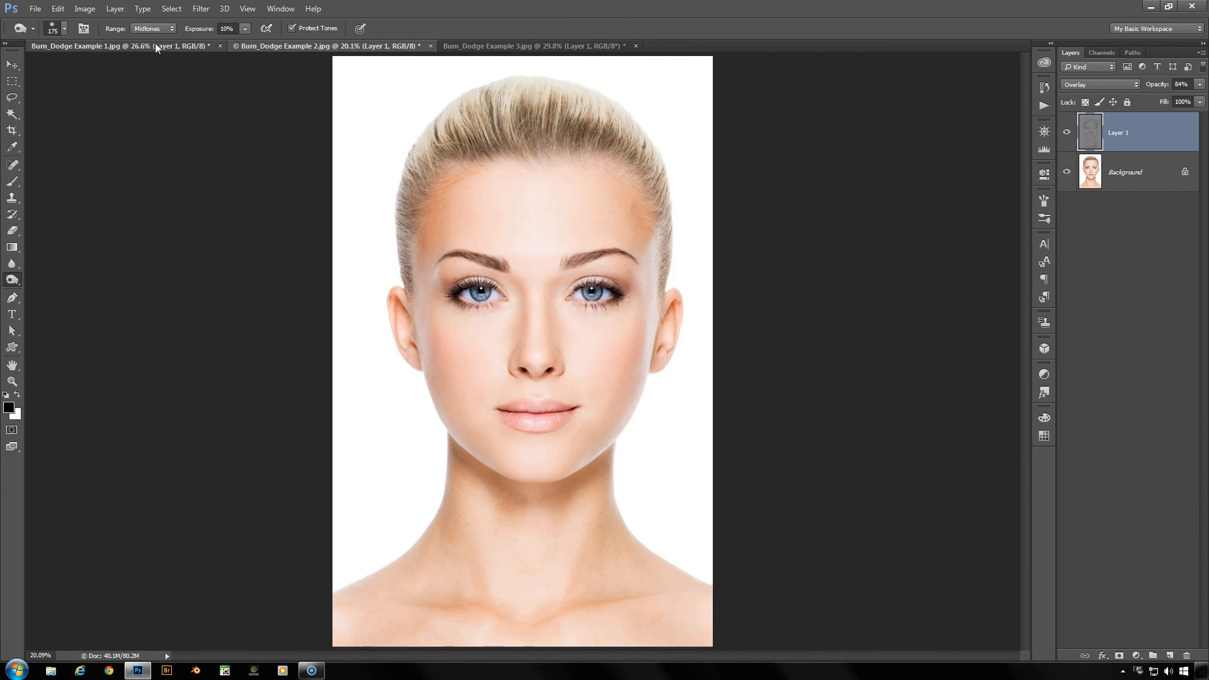
click(192, 45)
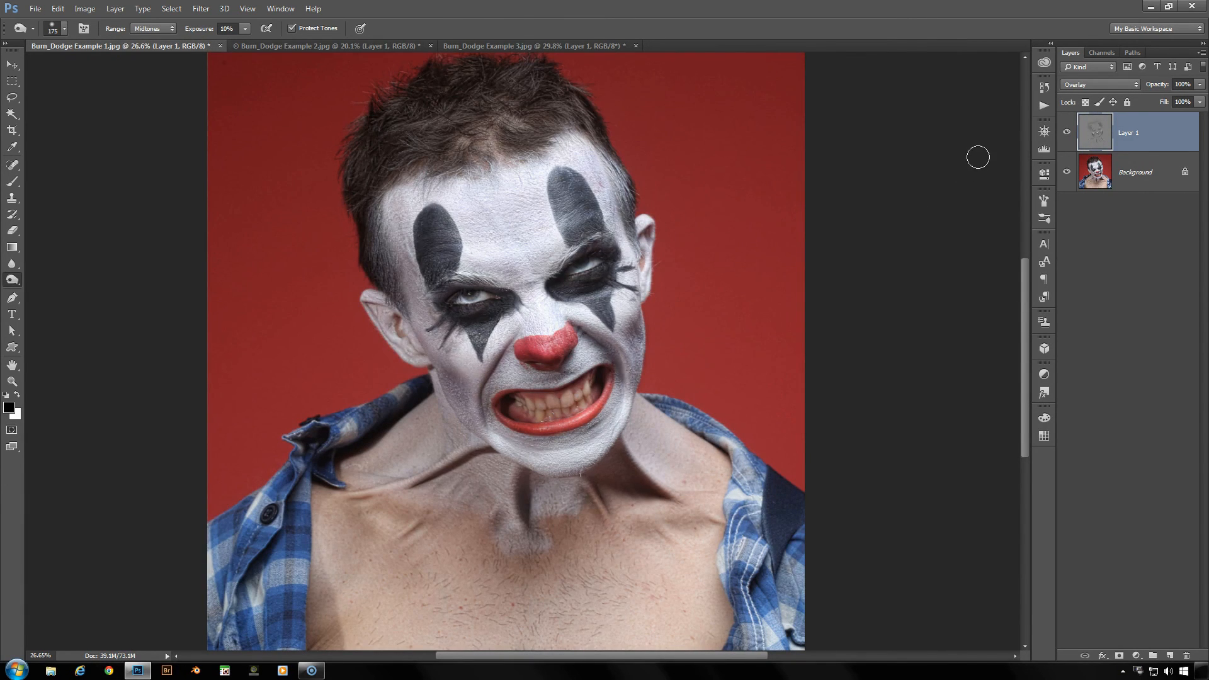
click(331, 47)
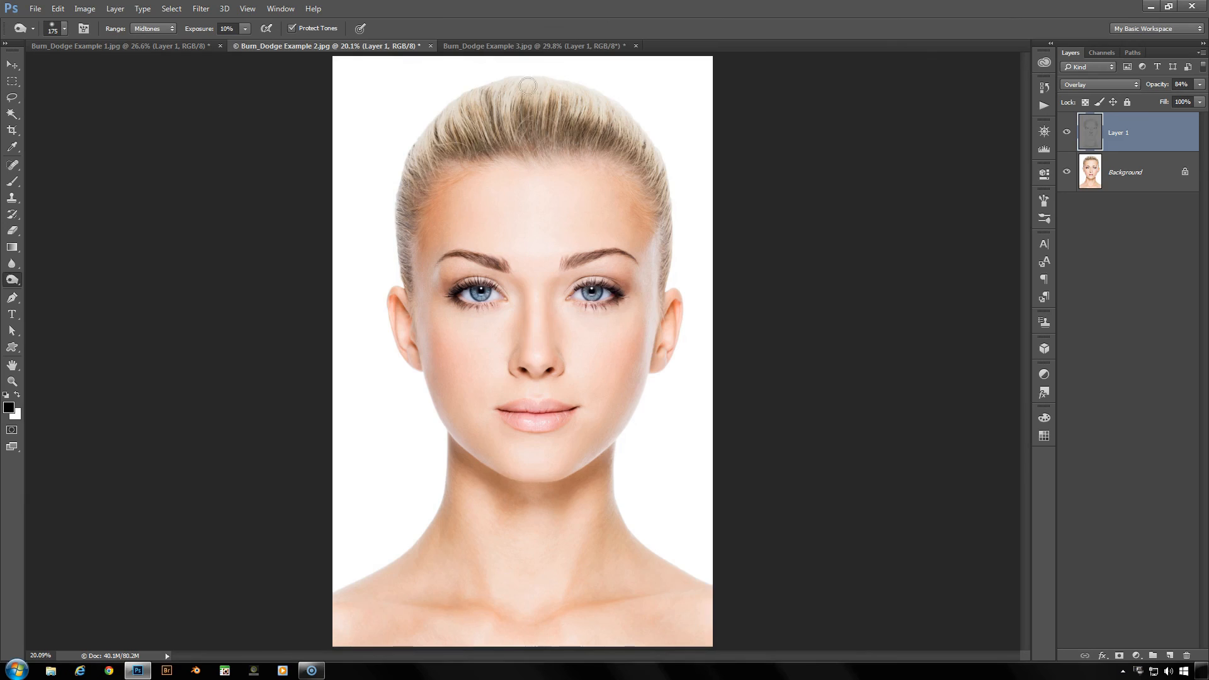
click(540, 47)
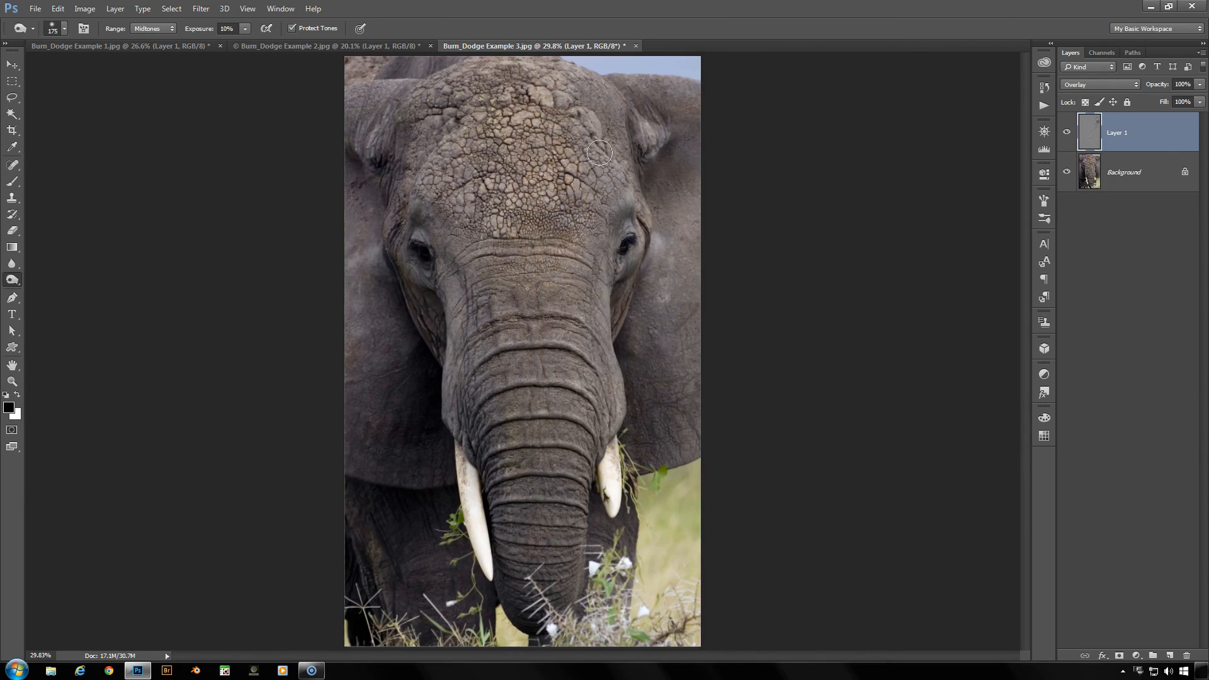